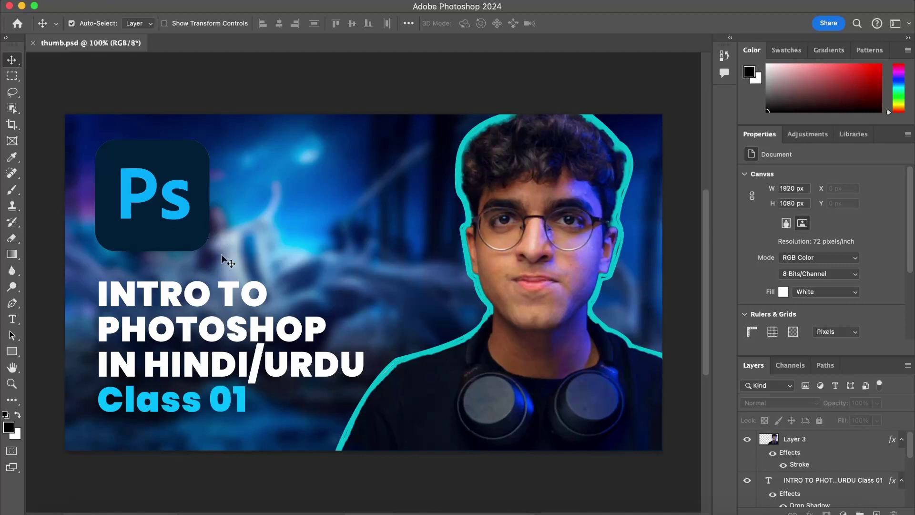
Toggle the headline's drop shadow off and back on.
{"action": "scroll", "coordinate": [415, 346], "scroll_direction": "down", "scroll_amount": 1}
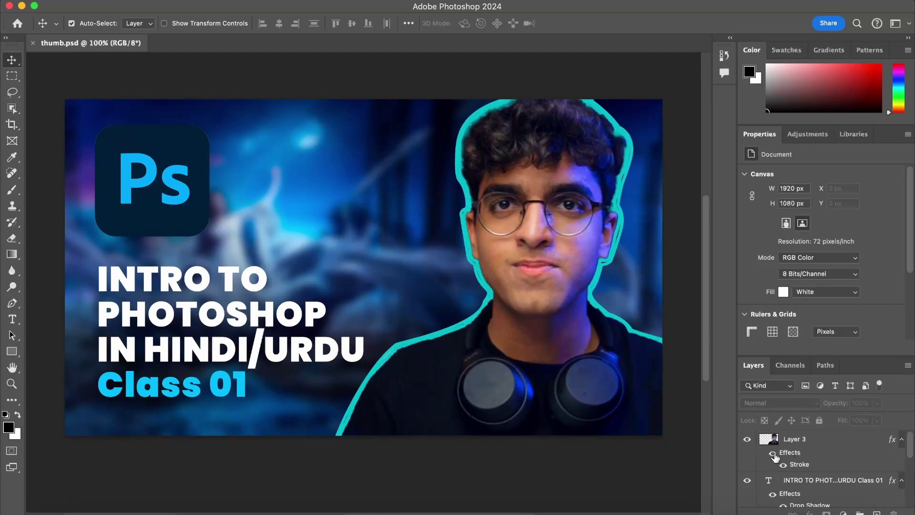
{"action": "scroll", "coordinate": [801, 465], "scroll_direction": "down", "scroll_amount": 1}
{"action": "left_click", "coordinate": [783, 490]}
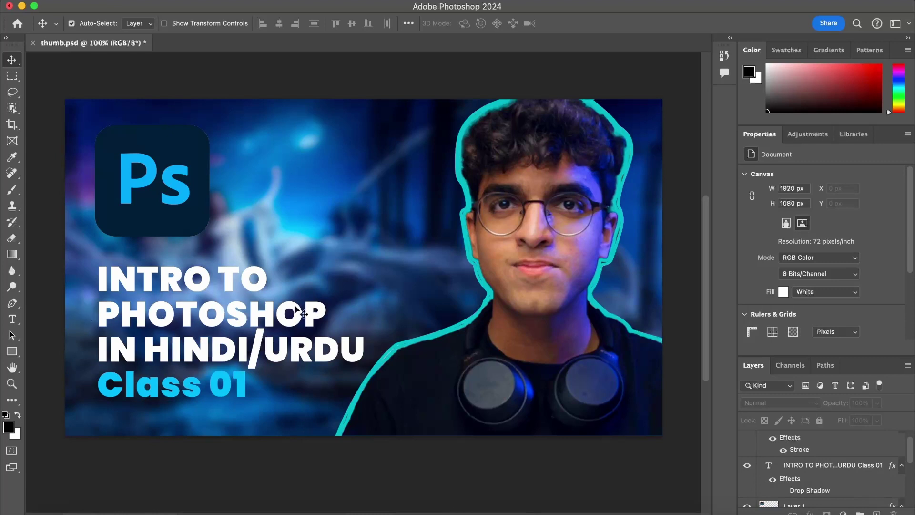
{"action": "left_click", "coordinate": [783, 494]}
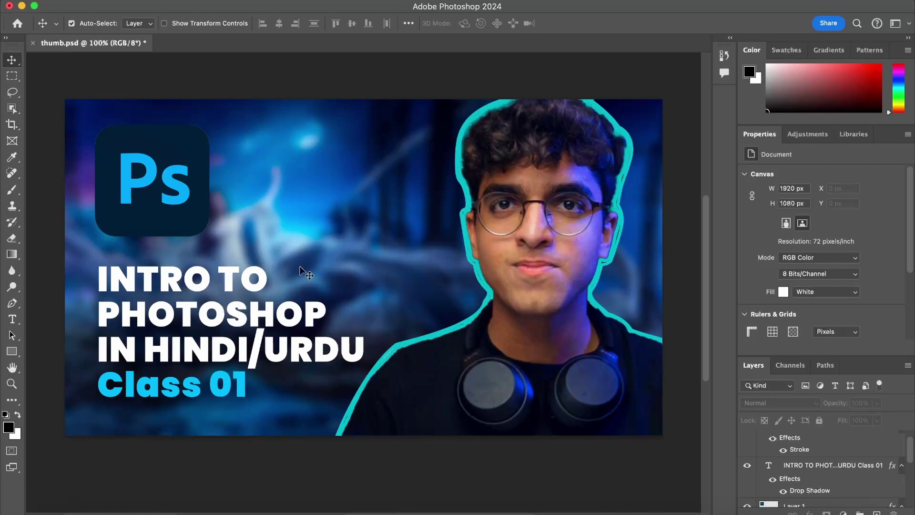
{"action": "scroll", "coordinate": [329, 260], "scroll_direction": "up", "scroll_amount": 2}
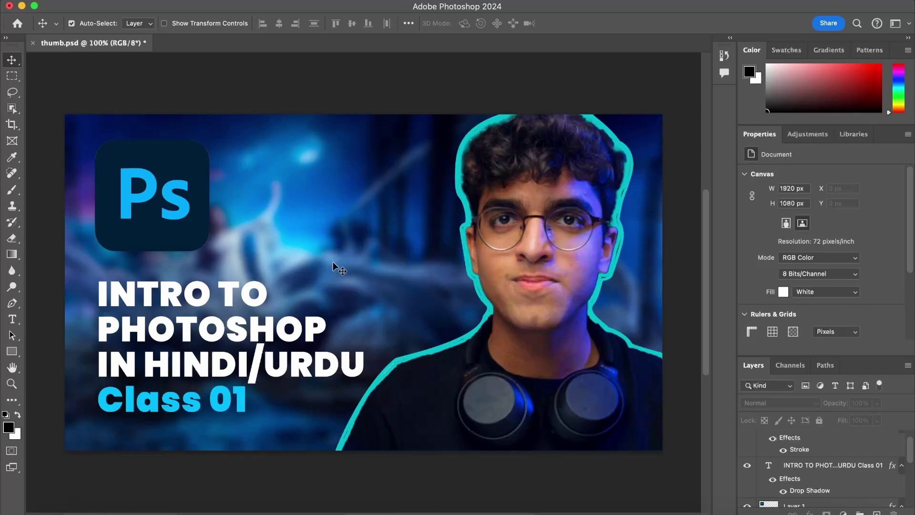
Edit the title text so 'Class 01' reads 'Class 02'.
{"action": "double_click", "coordinate": [243, 397]}
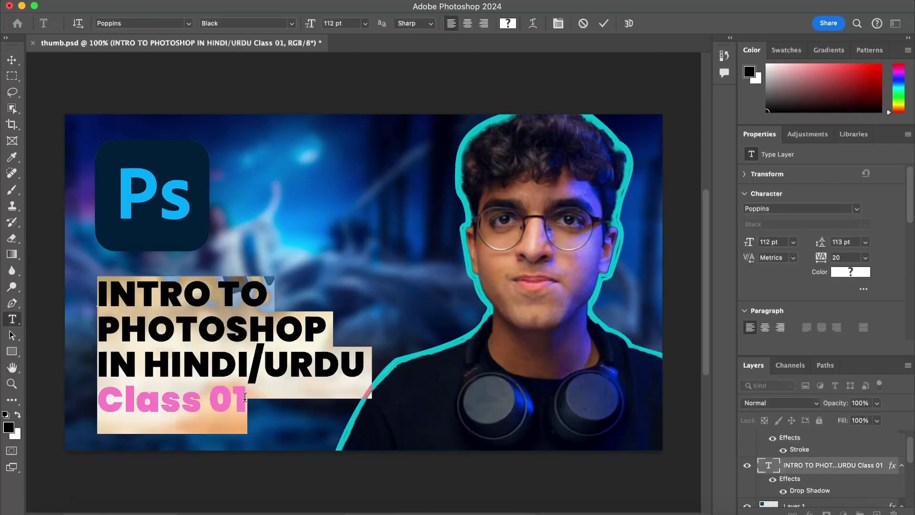
{"action": "left_click", "coordinate": [245, 397]}
{"action": "key", "text": "BackSpace"}
{"action": "type", "text": "2"}
{"action": "key", "text": "Escape"}
{"action": "key", "text": "v"}
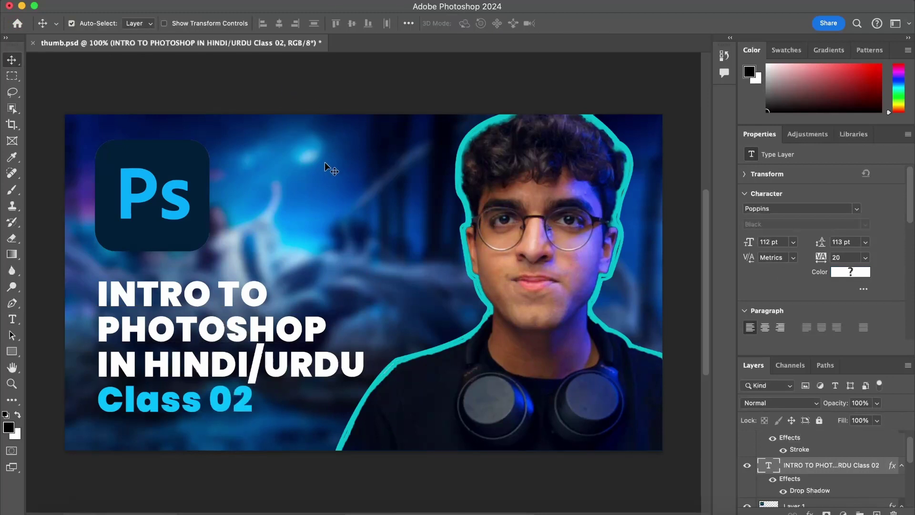
{"action": "left_click", "coordinate": [258, 75]}
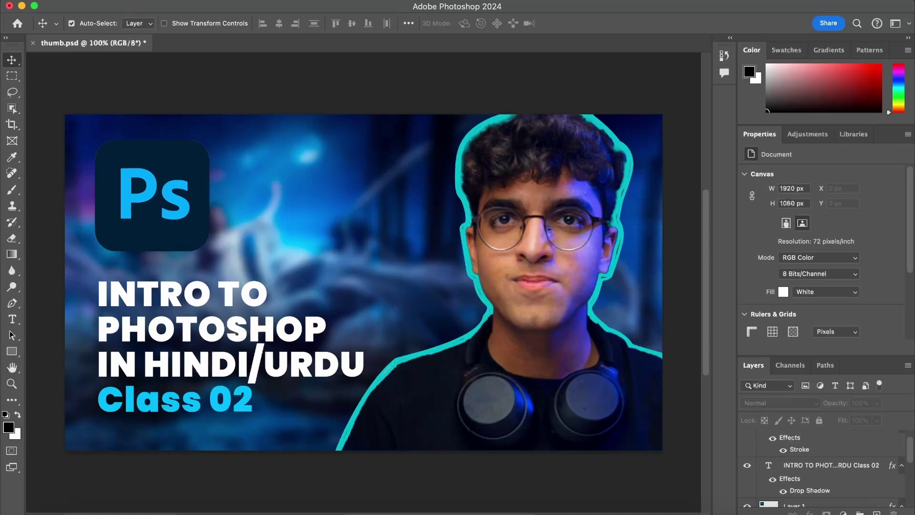
Open the New Document settings via File > New, then switch to Google Chrome.
{"action": "left_click", "coordinate": [118, 5]}
{"action": "left_click", "coordinate": [129, 7]}
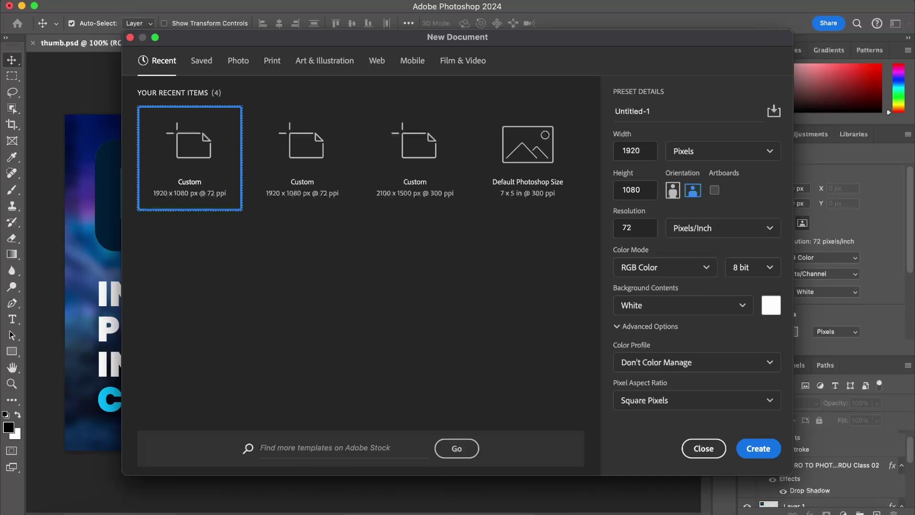
{"action": "left_click", "coordinate": [445, 509]}
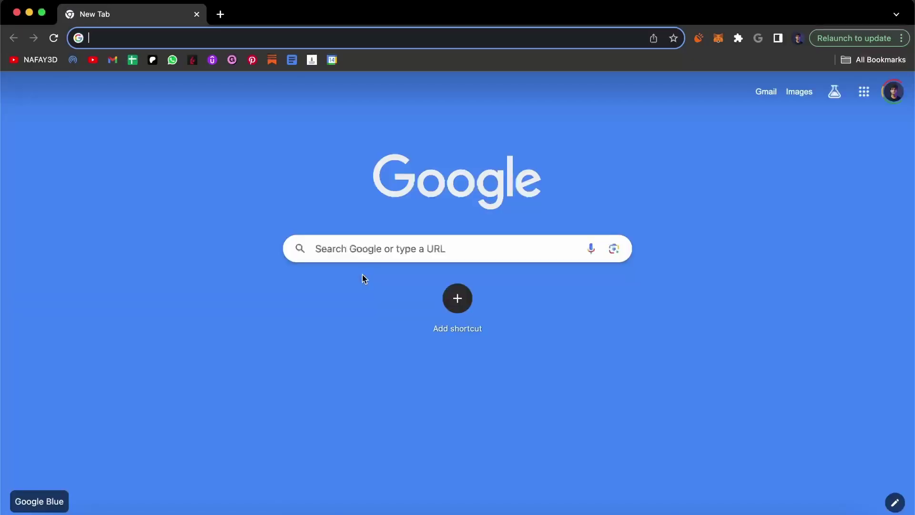
Search 'youtube thumbnail size' and find the 1280 × 720 pixels answer, then return to Photoshop.
{"action": "type", "text": "youtube rthum"}
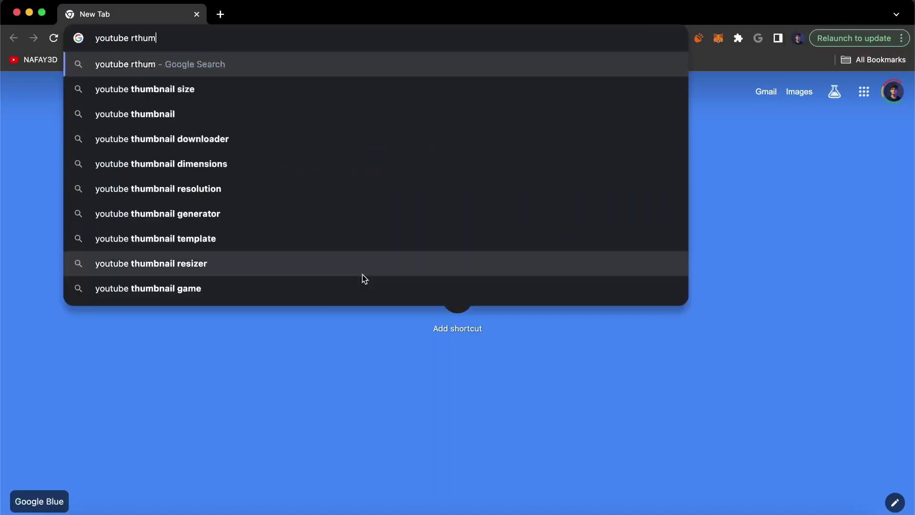
{"action": "type", "text": "bna"}
{"action": "left_click", "coordinate": [221, 91]}
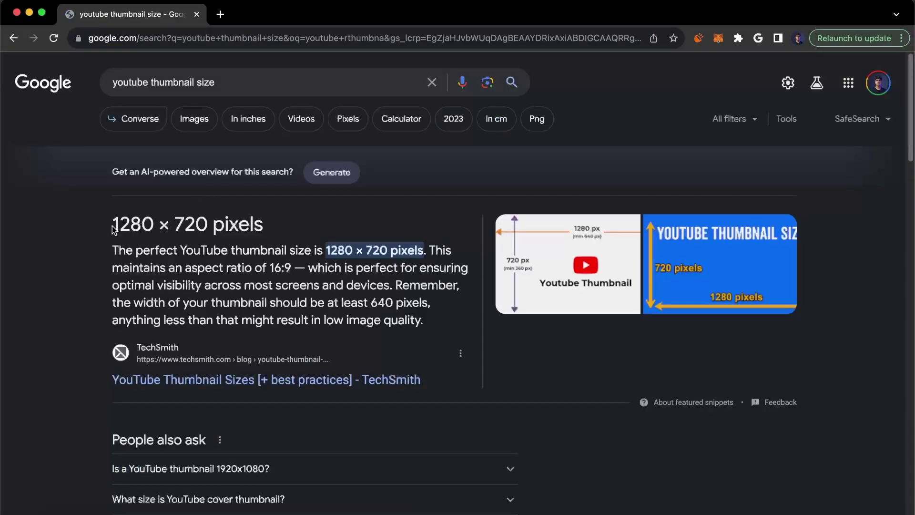
{"action": "left_click_drag", "start_coordinate": [112, 226], "coordinate": [265, 225]}
{"action": "left_click", "coordinate": [284, 224]}
{"action": "scroll", "coordinate": [284, 222], "scroll_direction": "down", "scroll_amount": 3}
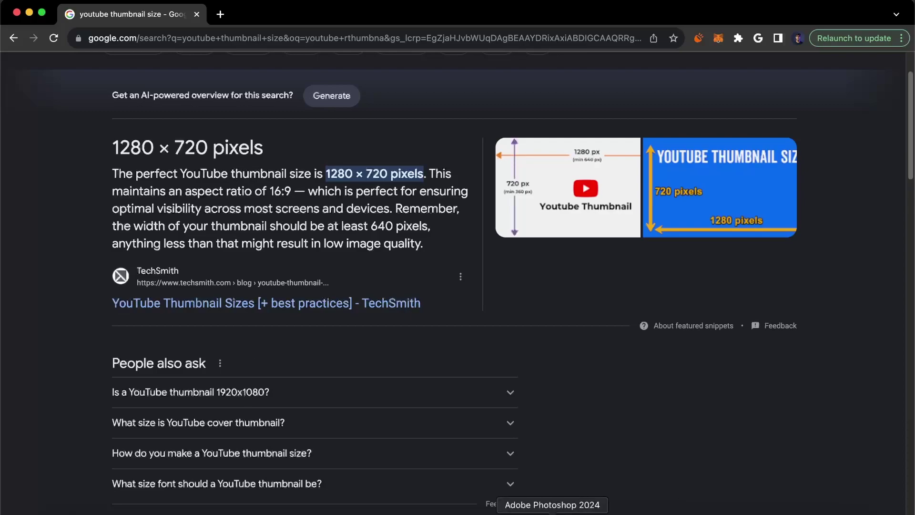
{"action": "left_click", "coordinate": [548, 512]}
Create a blank Untitled-1 document at Width 1920 and Height 1080 pixels.
{"action": "left_click", "coordinate": [647, 152]}
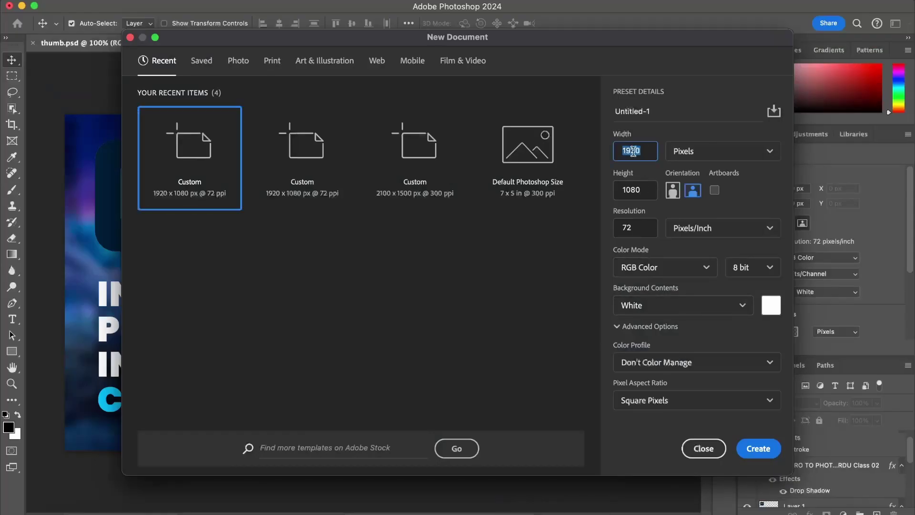
{"action": "left_click", "coordinate": [649, 190]}
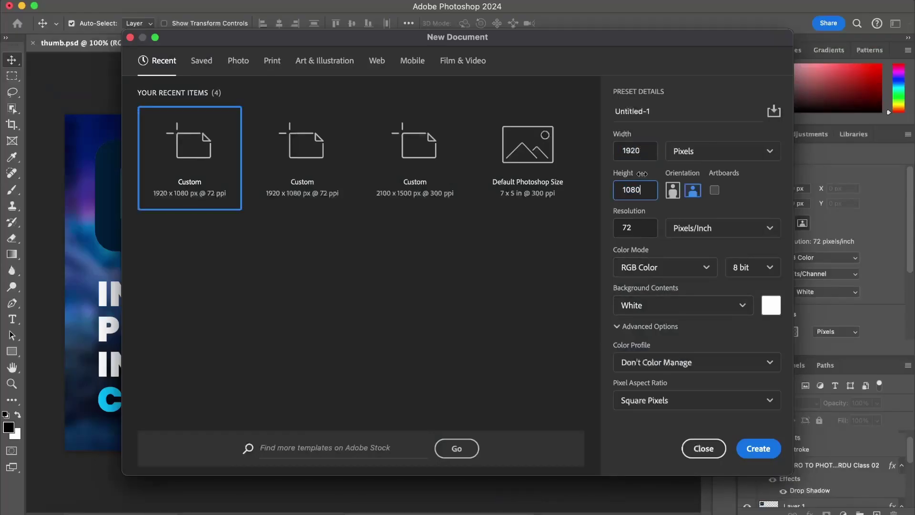
{"action": "left_click", "coordinate": [645, 177]}
{"action": "left_click", "coordinate": [764, 452]}
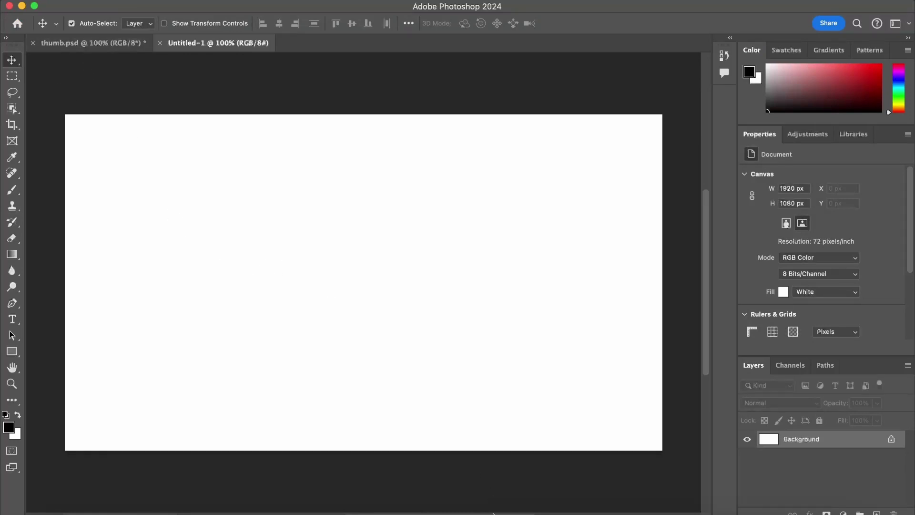
Search Google Images for 'blur thumbnail background'.
{"action": "left_click", "coordinate": [441, 513]}
{"action": "left_click", "coordinate": [312, 37]}
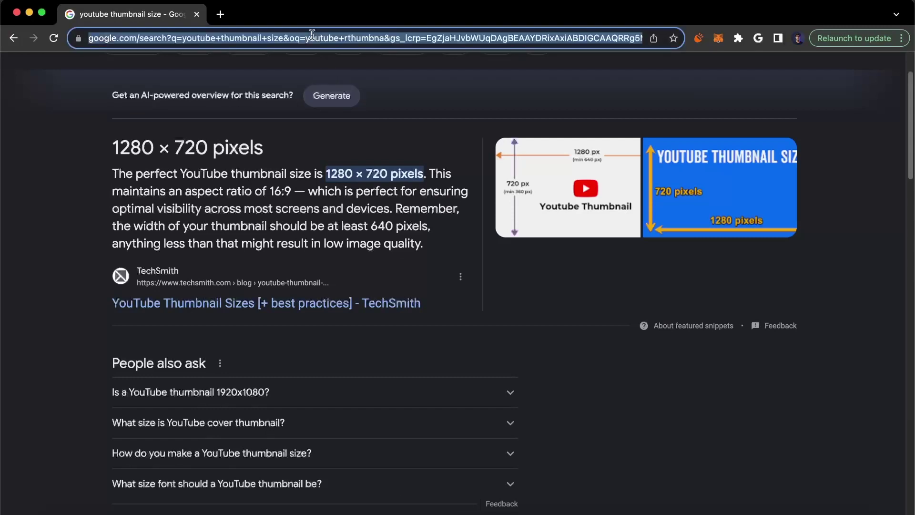
{"action": "type", "text": "blur thum"}
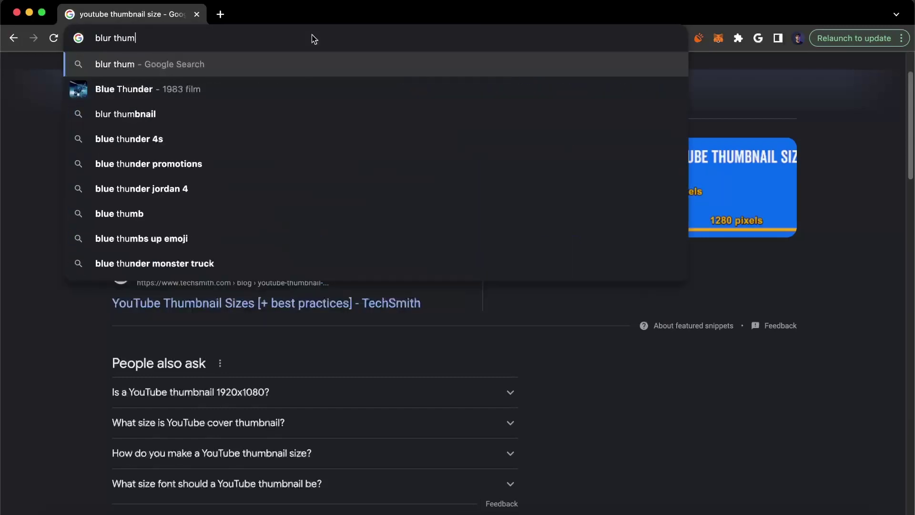
{"action": "type", "text": "n"}
{"action": "key", "text": "BackSpace"}
{"action": "type", "text": "b"}
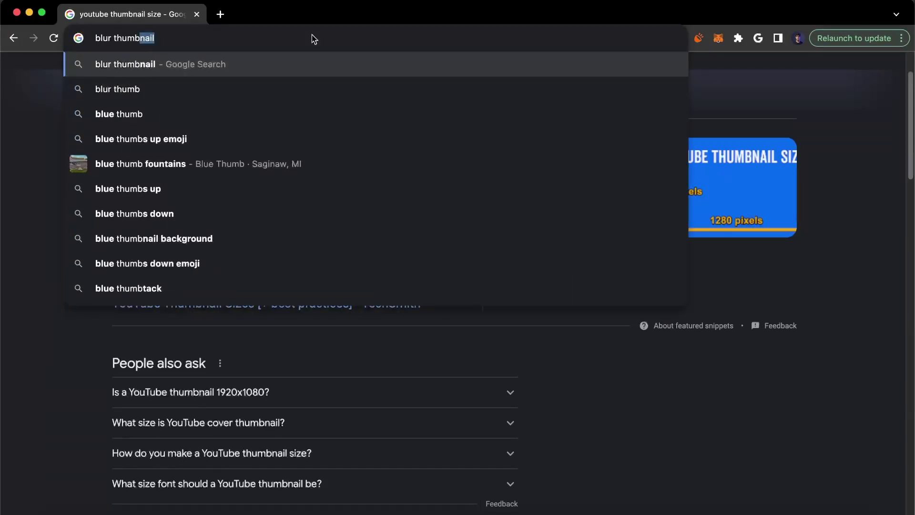
{"action": "type", "text": "nail back"}
{"action": "key", "text": "Return"}
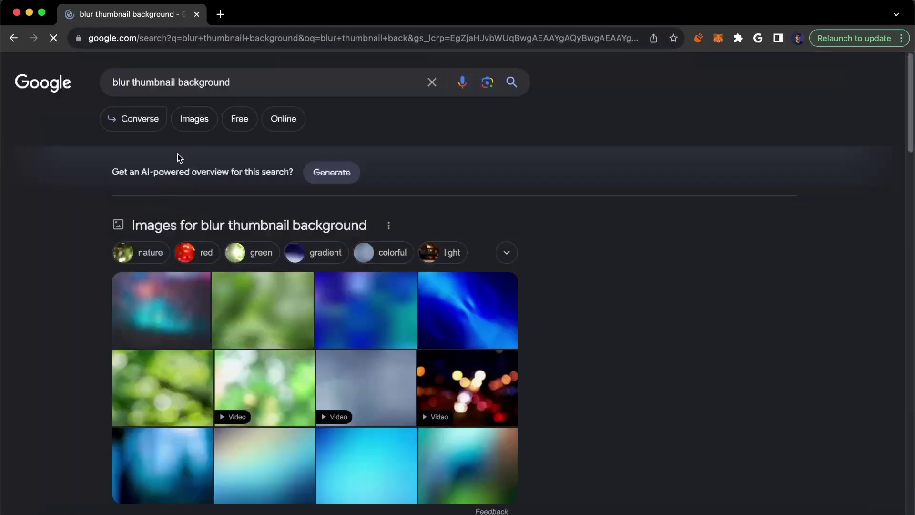
{"action": "left_click", "coordinate": [191, 122]}
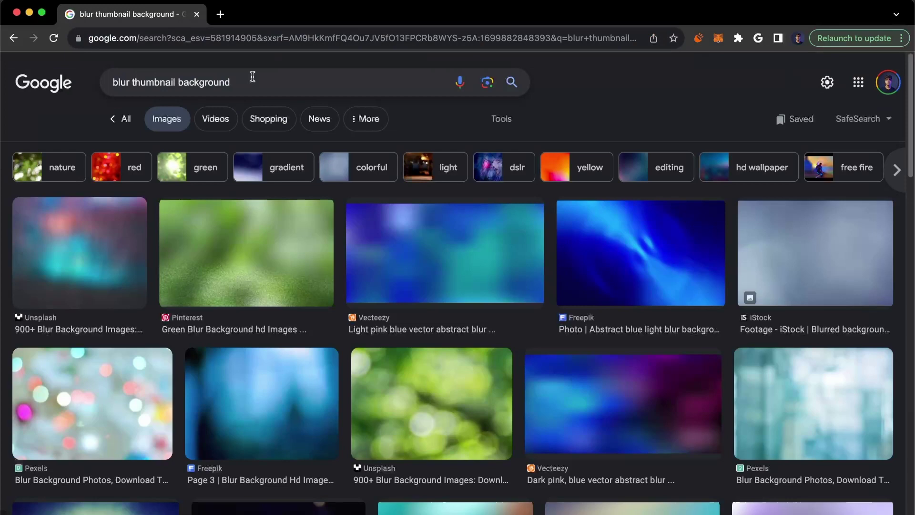
Search images for 'photoshop artwork' and copy the Adobe Blog fairy artwork.
{"action": "left_click", "coordinate": [251, 78]}
{"action": "left_click", "coordinate": [261, 39]}
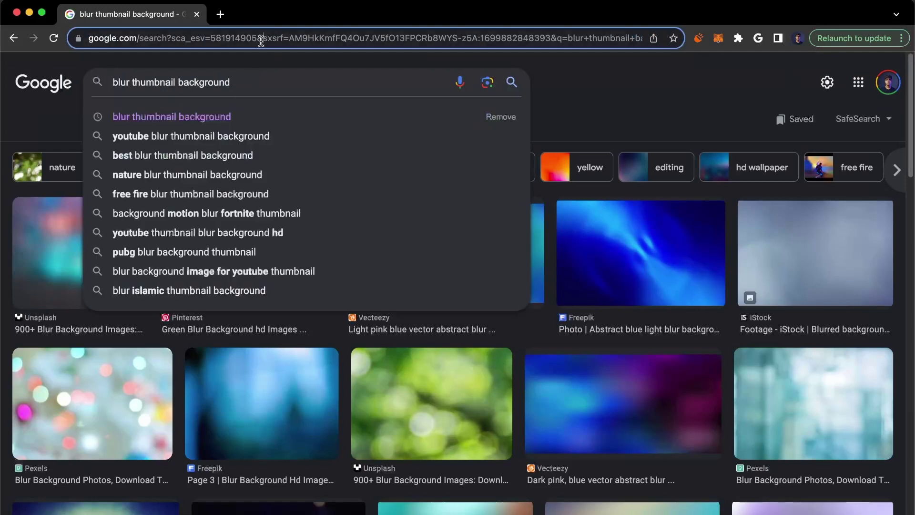
{"action": "type", "text": "photoshop "}
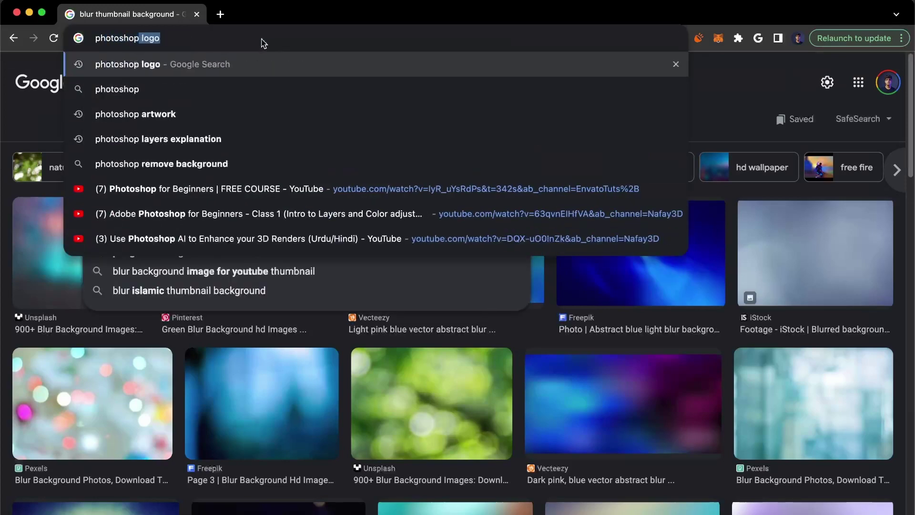
{"action": "type", "text": "artw"}
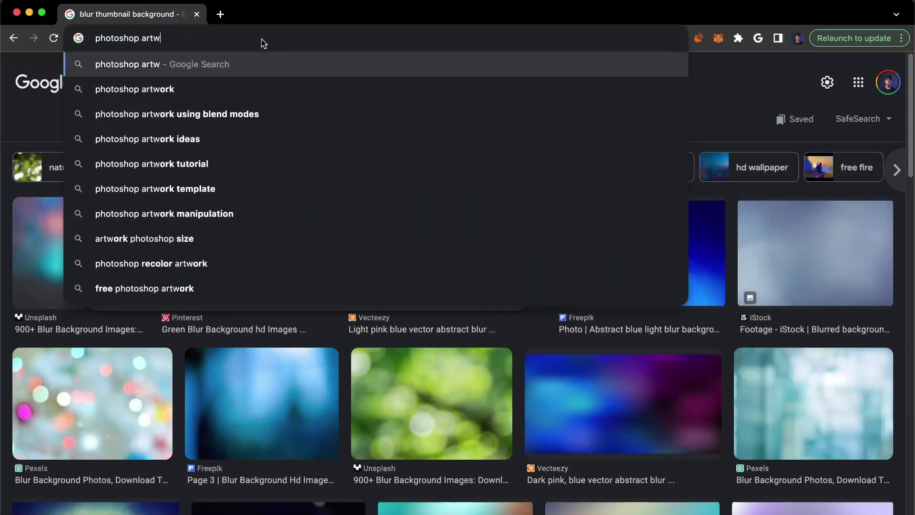
{"action": "key", "text": "Down"}
{"action": "key", "text": "Return"}
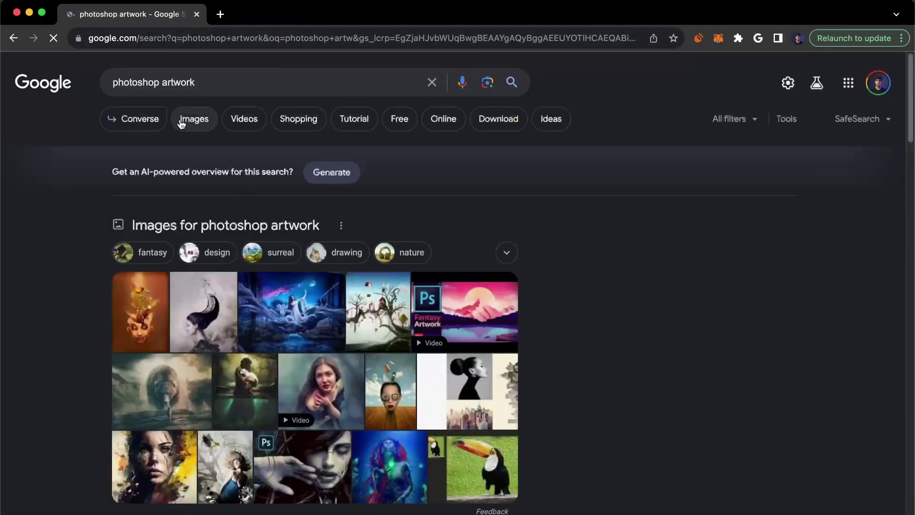
{"action": "left_click", "coordinate": [179, 121]}
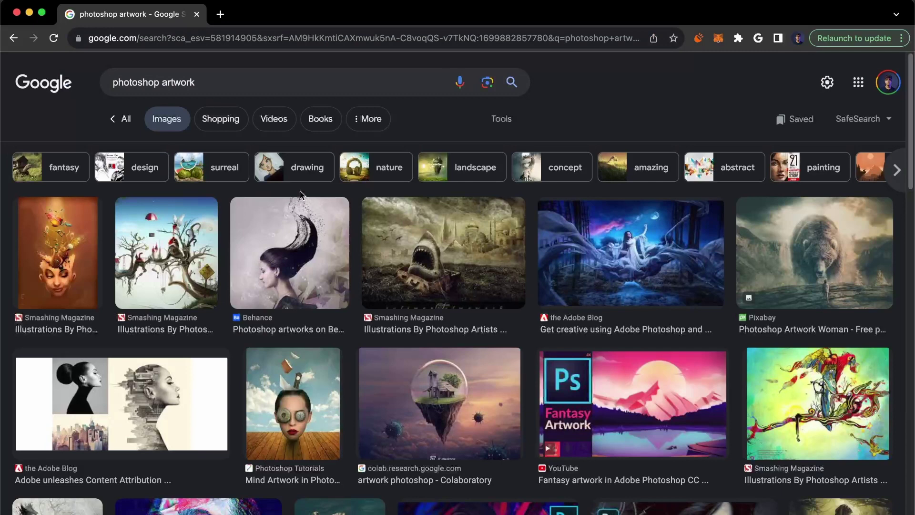
{"action": "left_click", "coordinate": [644, 258]}
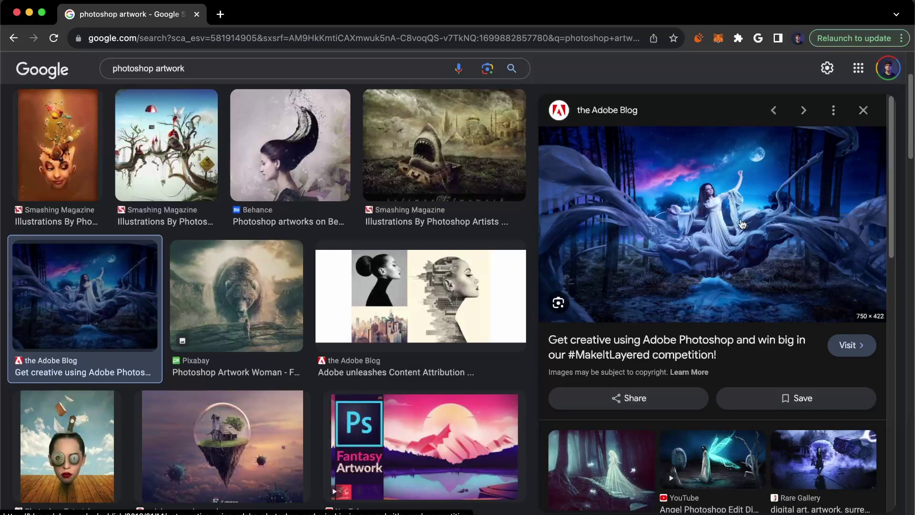
{"action": "right_click", "coordinate": [644, 191]}
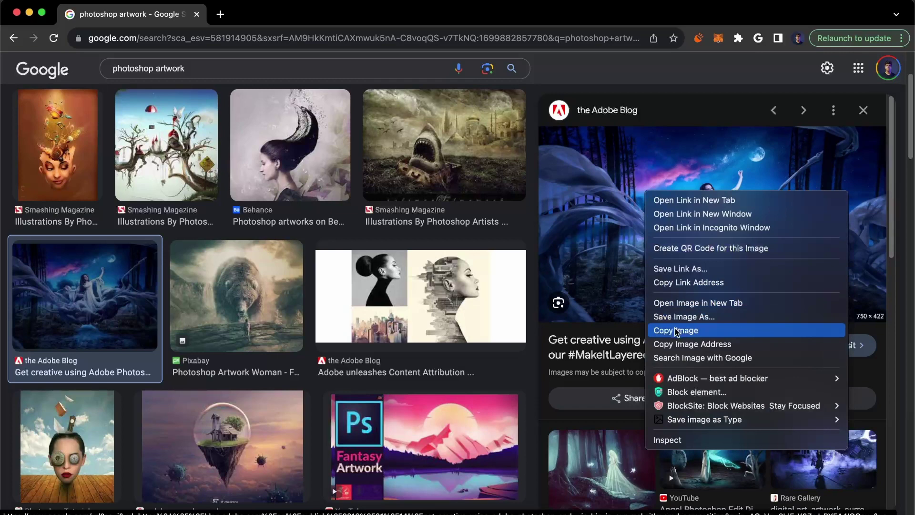
{"action": "left_click", "coordinate": [677, 331]}
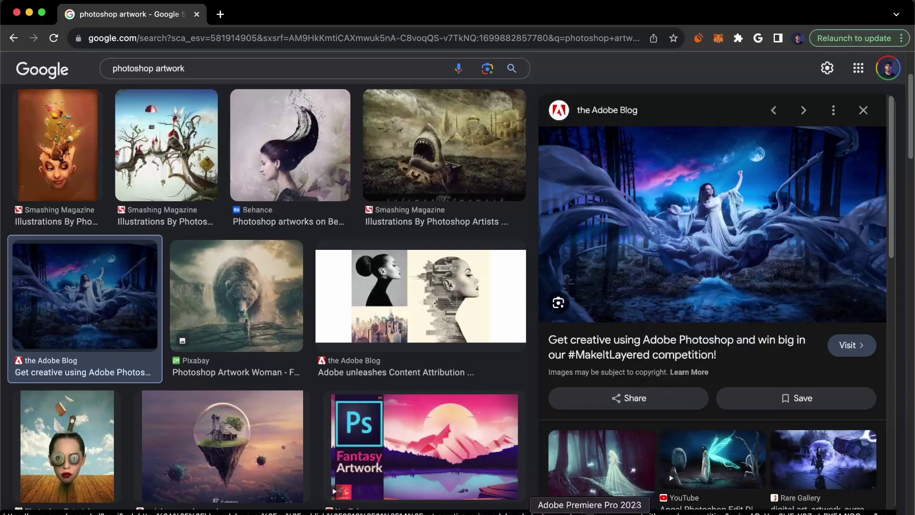
Paste the copied artwork into Untitled-1, checking thumb.psd for reference.
{"action": "left_click", "coordinate": [615, 509]}
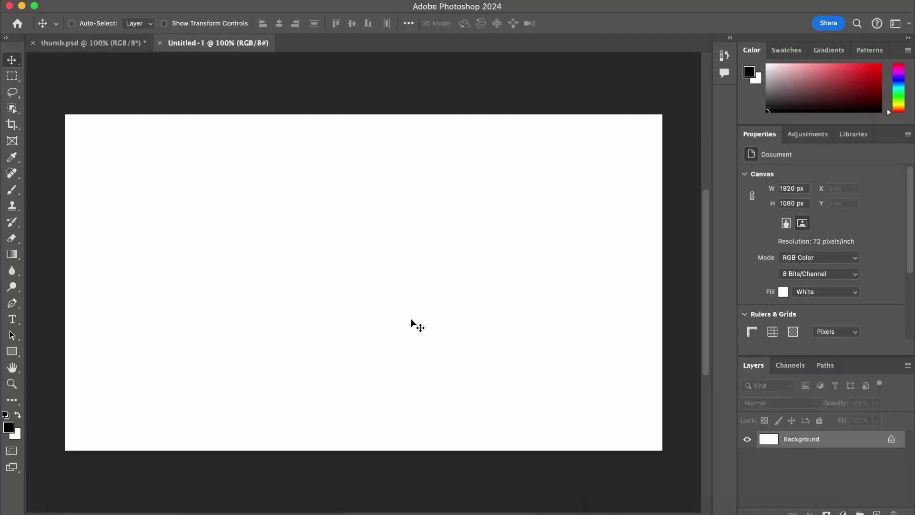
{"action": "key", "text": "ctrl+v"}
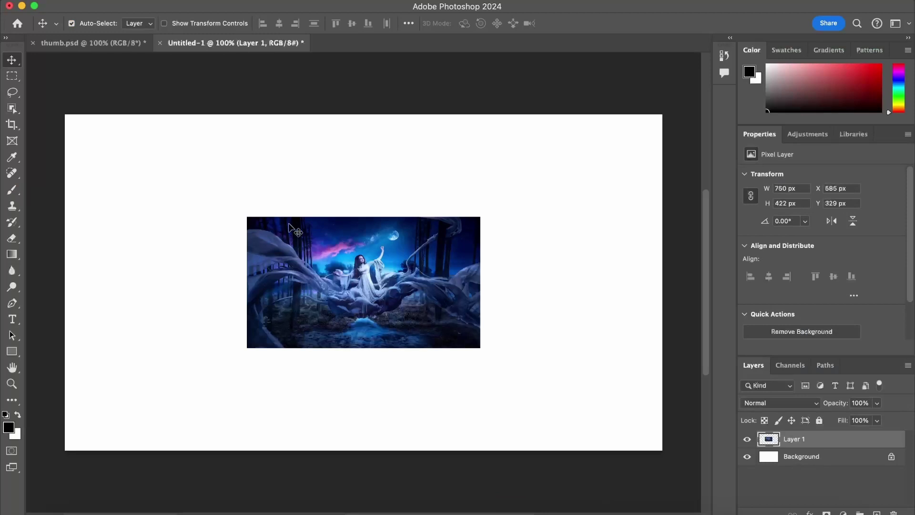
{"action": "left_click", "coordinate": [98, 43]}
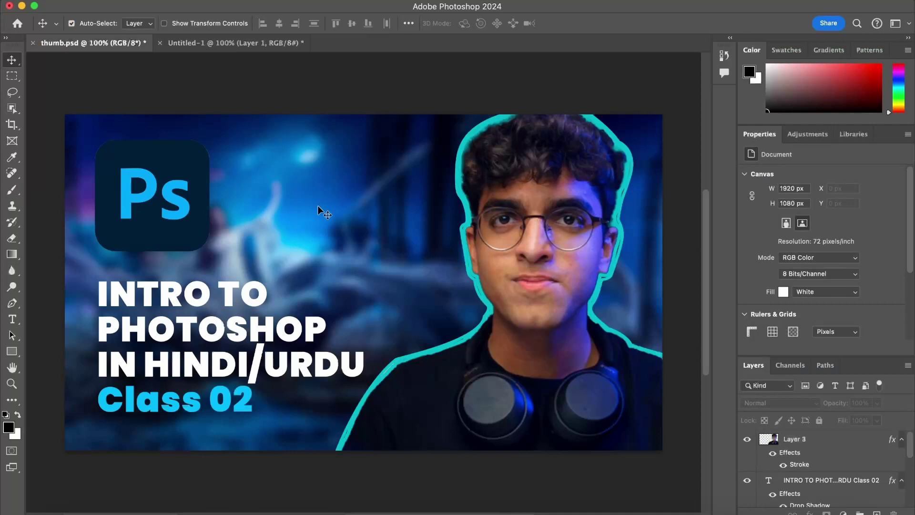
{"action": "left_click", "coordinate": [237, 42]}
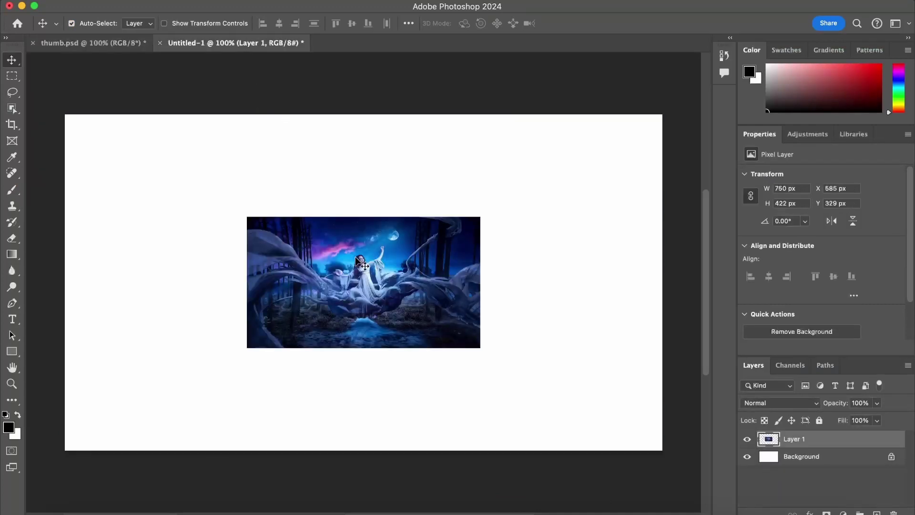
Scale the artwork with Free Transform to 2825 × 1590 px so it fills the canvas.
{"action": "key", "text": "ctrl+t"}
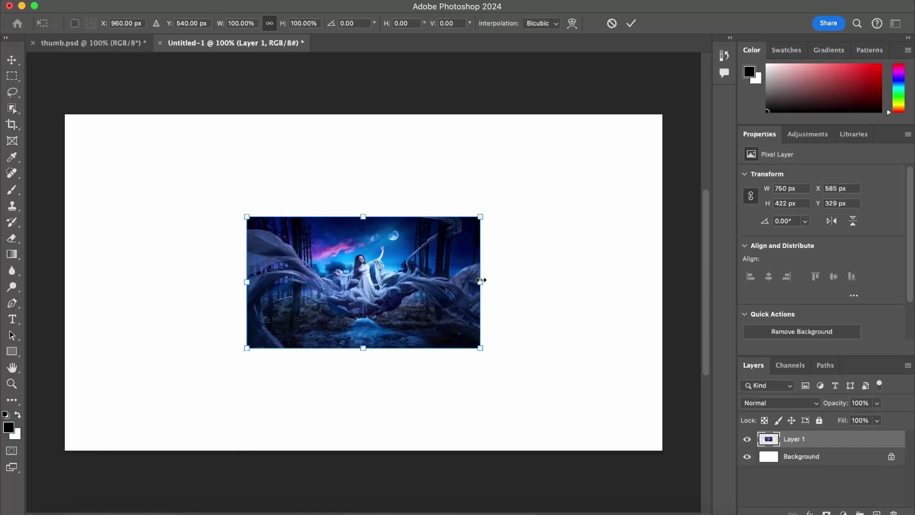
{"action": "left_click_drag", "start_coordinate": [481, 280], "coordinate": [614, 266]}
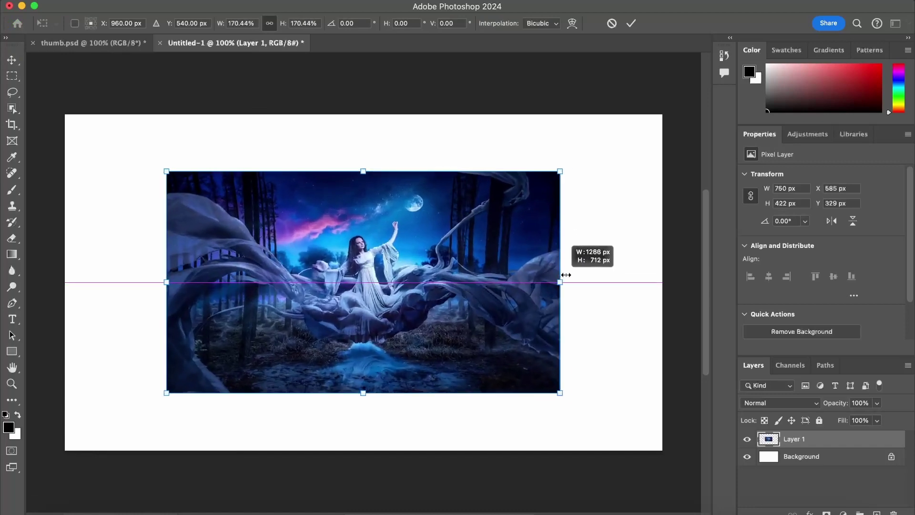
{"action": "left_click_drag", "start_coordinate": [614, 266], "coordinate": [685, 267]}
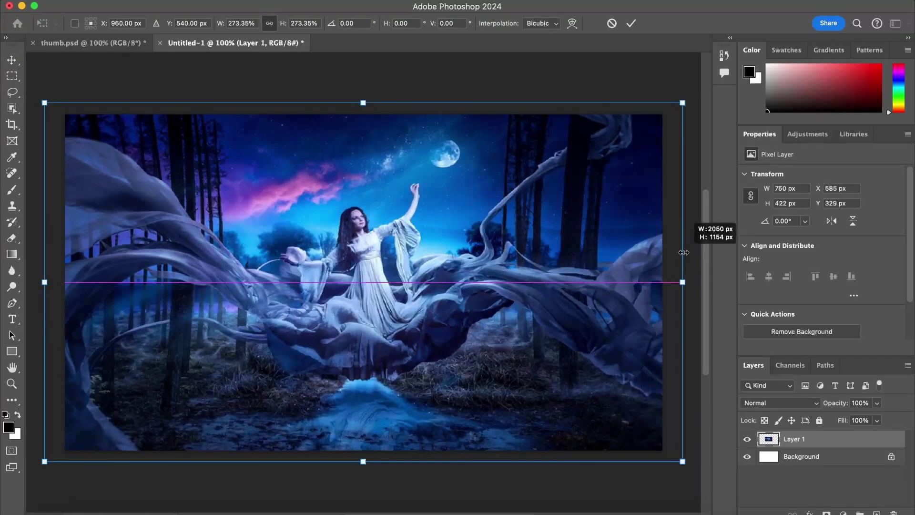
{"action": "scroll", "coordinate": [456, 273], "scroll_direction": "down", "scroll_amount": 2}
{"action": "scroll", "coordinate": [423, 276], "scroll_direction": "down", "scroll_amount": 2}
{"action": "scroll", "coordinate": [452, 283], "scroll_direction": "up", "scroll_amount": 5}
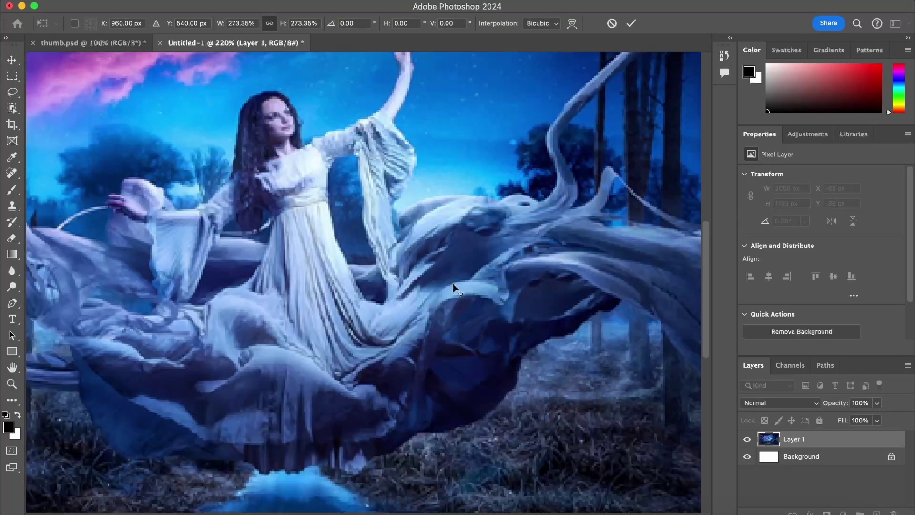
{"action": "scroll", "coordinate": [453, 283], "scroll_direction": "down", "scroll_amount": 3}
{"action": "scroll", "coordinate": [451, 282], "scroll_direction": "down", "scroll_amount": 3}
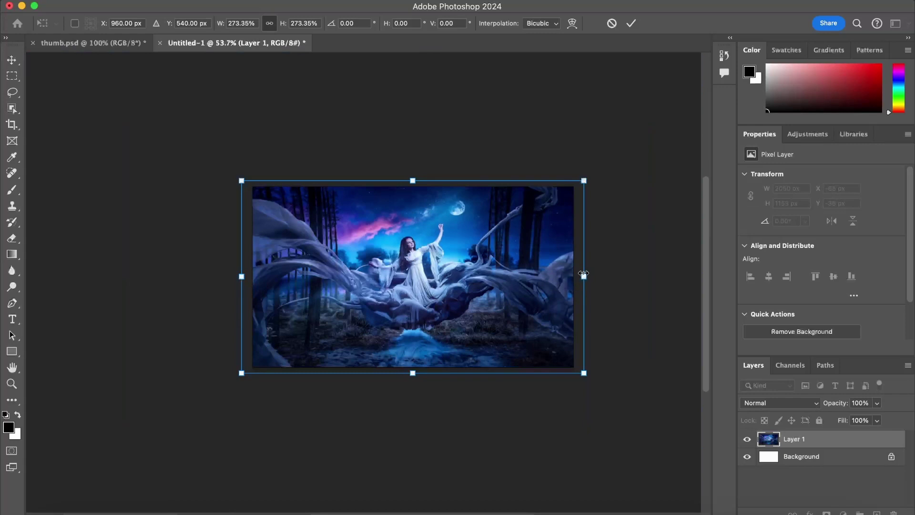
{"action": "mouse_move", "coordinate": [584, 275]}
{"action": "left_mouse_down"}
{"action": "mouse_move", "coordinate": [623, 273]}
{"action": "mouse_move", "coordinate": [528, 281]}
{"action": "left_mouse_up"}
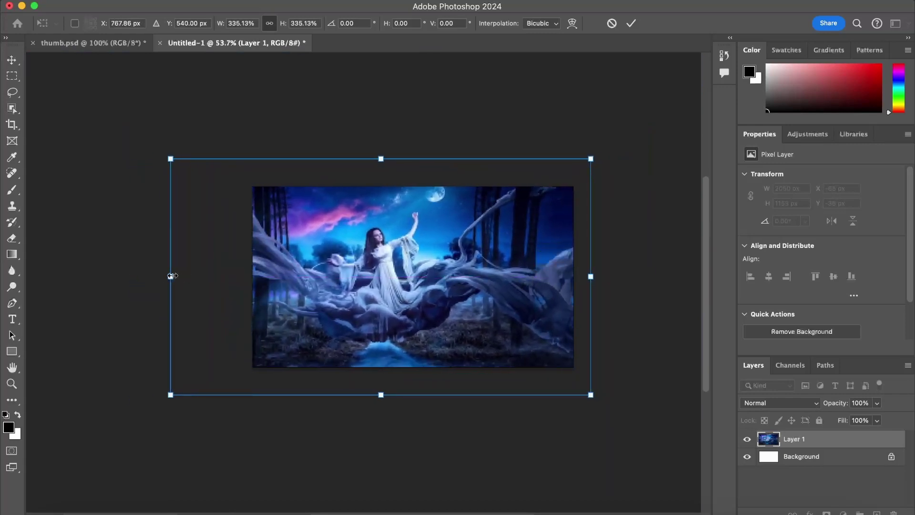
{"action": "left_click_drag", "start_coordinate": [169, 276], "coordinate": [108, 276]}
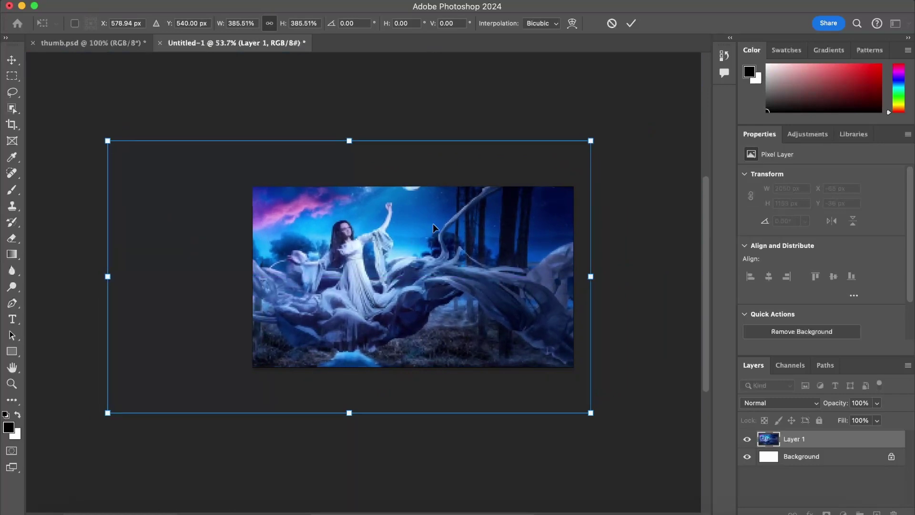
{"action": "left_click_drag", "start_coordinate": [591, 281], "coordinate": [580, 277]}
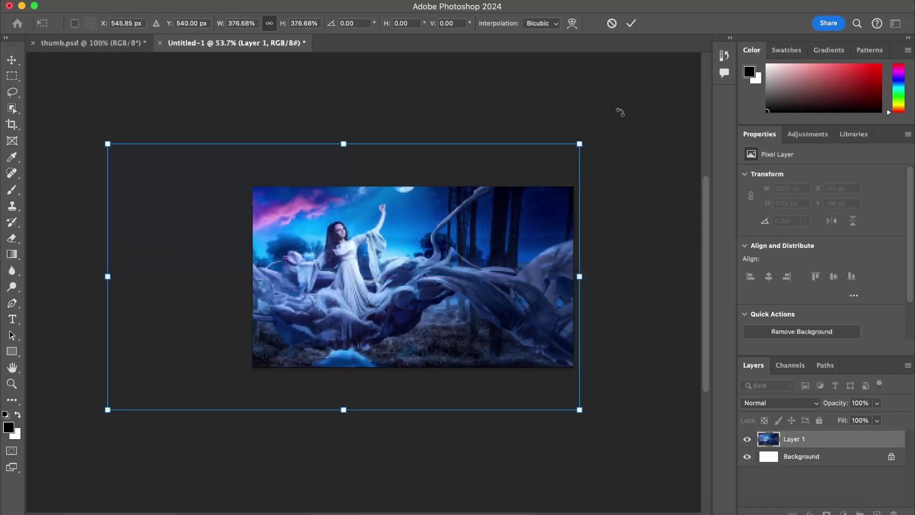
{"action": "left_click", "coordinate": [631, 23]}
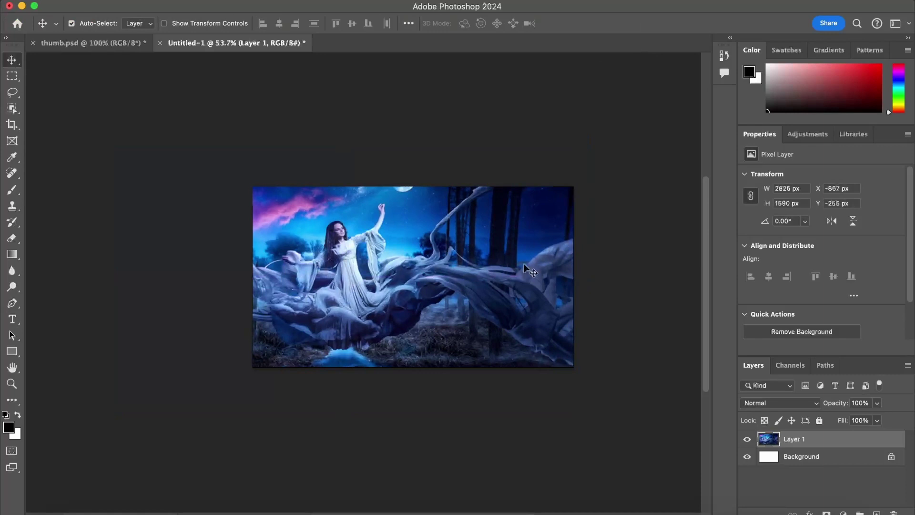
Click in the lower-right panel area and open the Filter menu.
{"action": "scroll", "coordinate": [477, 280], "scroll_direction": "up", "scroll_amount": 3}
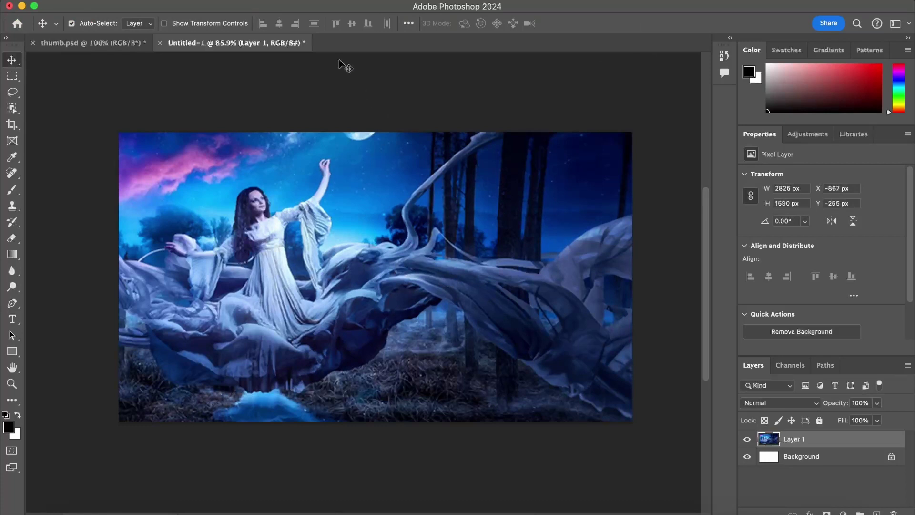
{"action": "left_click", "coordinate": [797, 474]}
{"action": "left_click", "coordinate": [794, 442]}
{"action": "left_click", "coordinate": [317, 1]}
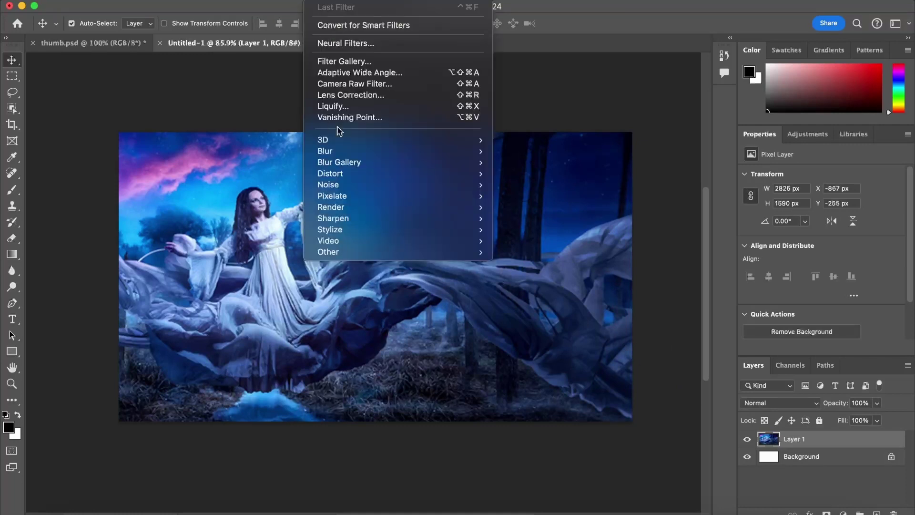
{"action": "mouse_move", "coordinate": [324, 151]}
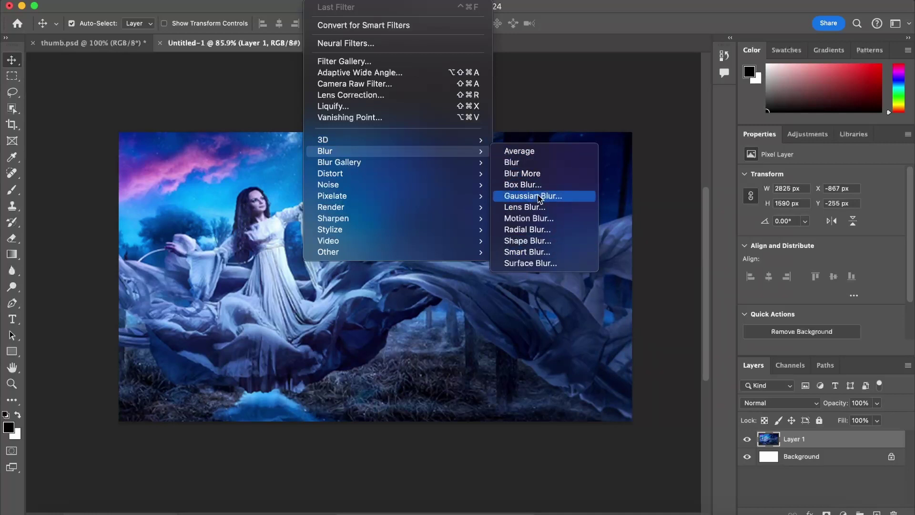
{"action": "left_click", "coordinate": [539, 199]}
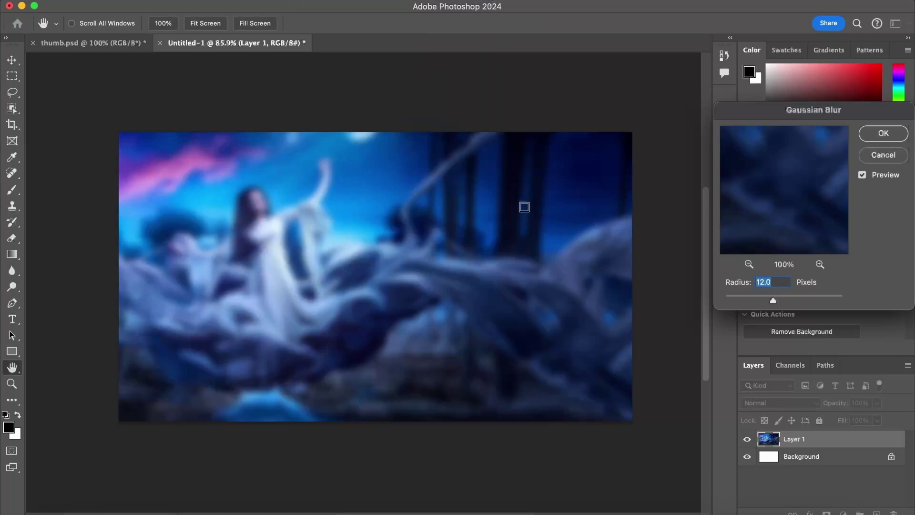
{"action": "left_click_drag", "start_coordinate": [823, 112], "coordinate": [591, 107]}
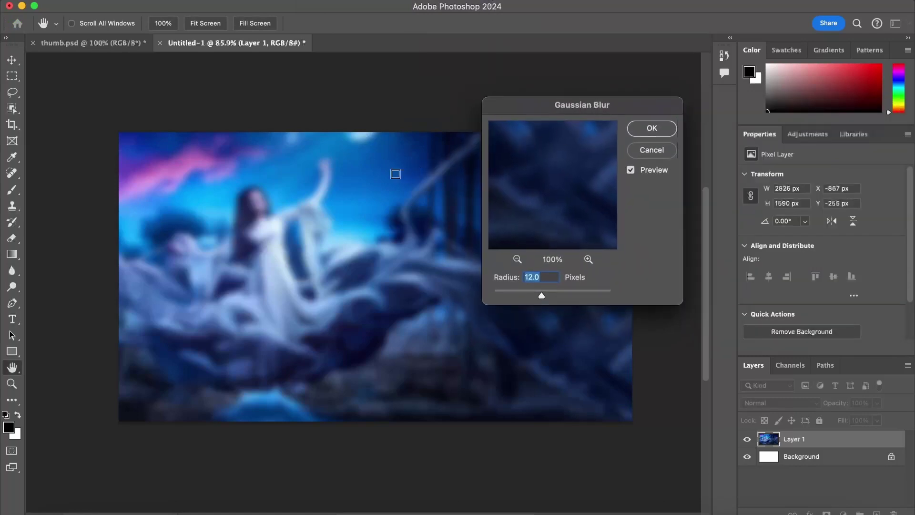
{"action": "mouse_move", "coordinate": [542, 296]}
{"action": "left_mouse_down"}
{"action": "mouse_move", "coordinate": [503, 296]}
{"action": "mouse_move", "coordinate": [612, 294]}
{"action": "left_mouse_up"}
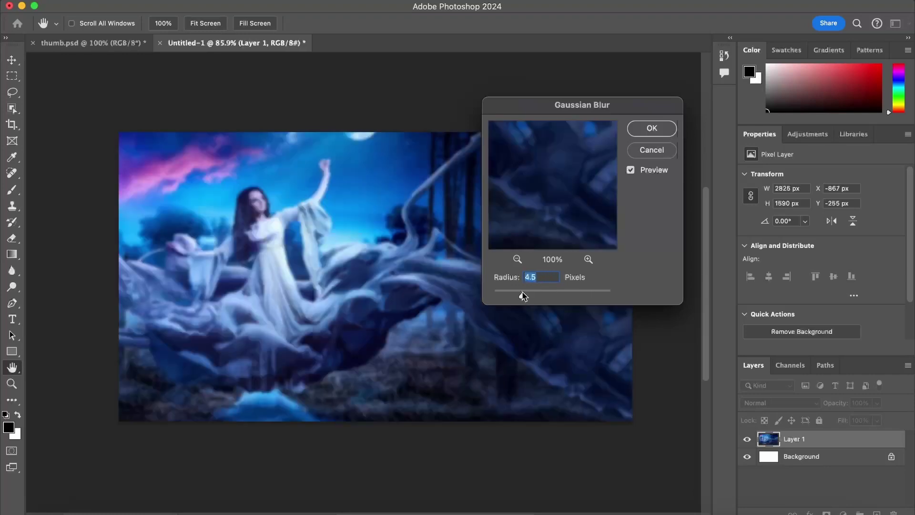
{"action": "left_click_drag", "start_coordinate": [522, 295], "coordinate": [541, 296]}
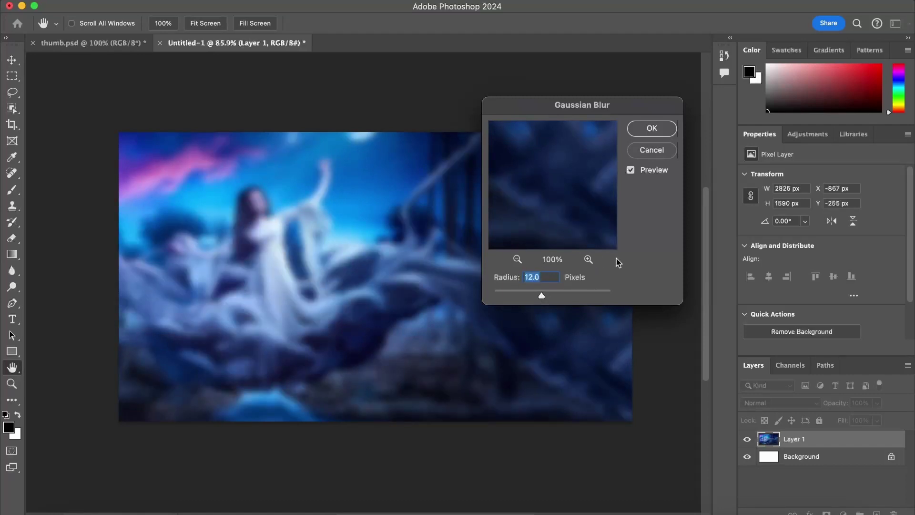
{"action": "left_click", "coordinate": [644, 131]}
{"action": "key", "text": "v"}
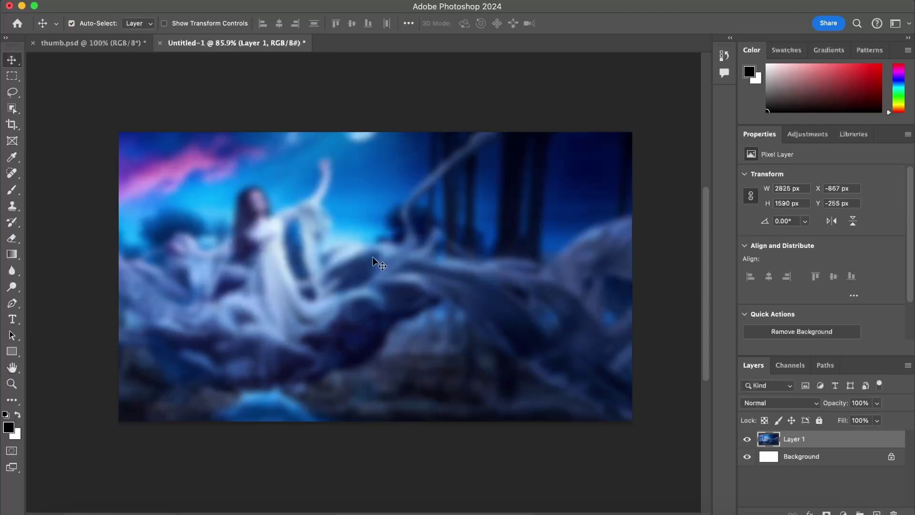
{"action": "key", "text": "super+z"}
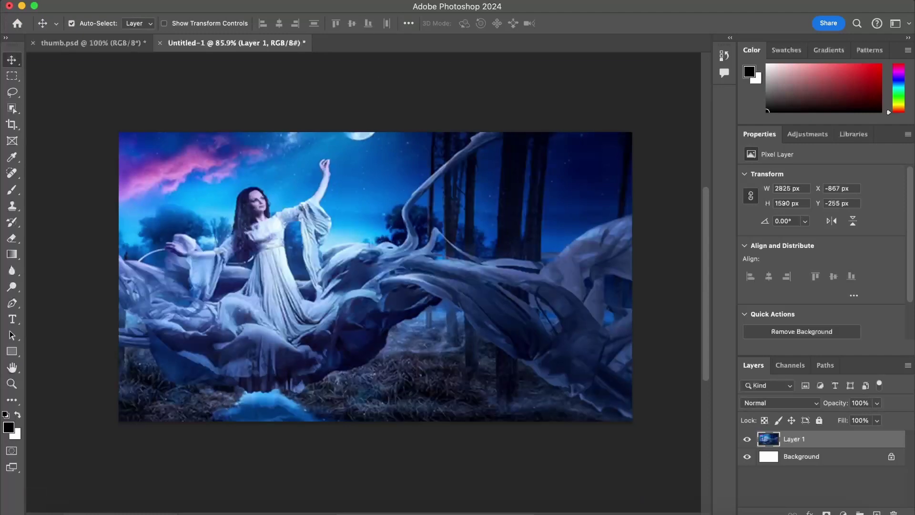
{"action": "left_click", "coordinate": [279, 1]}
Apply a Radial Blur with Amount 56, then undo it.
{"action": "left_click", "coordinate": [312, 1]}
{"action": "mouse_move", "coordinate": [358, 151]}
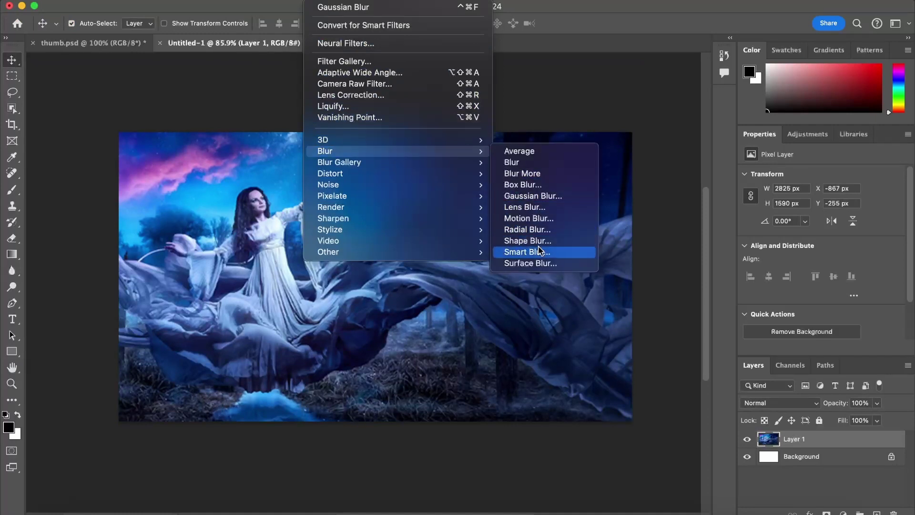
{"action": "left_click", "coordinate": [537, 230]}
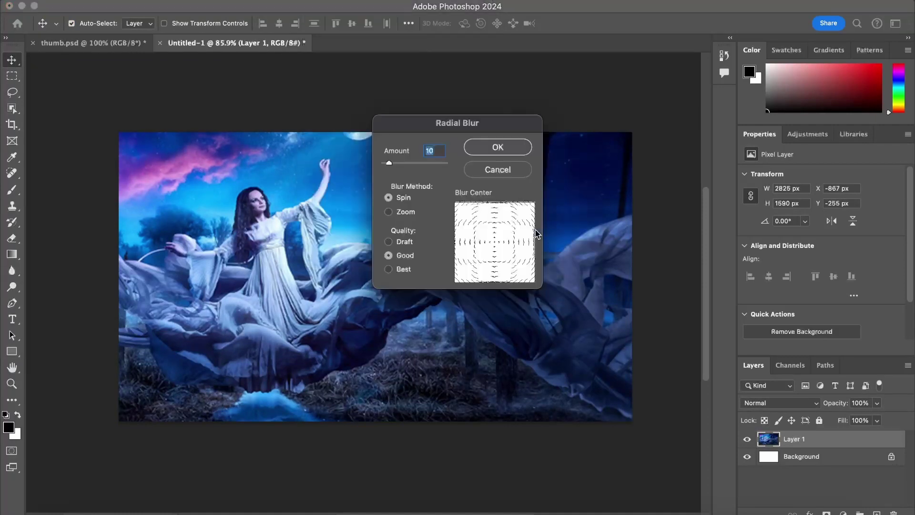
{"action": "left_click_drag", "start_coordinate": [389, 163], "coordinate": [418, 163]}
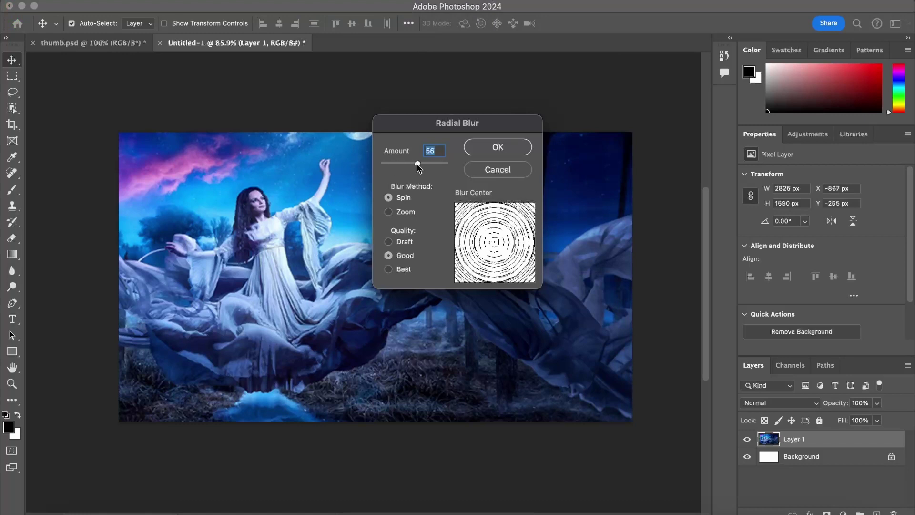
{"action": "left_click", "coordinate": [494, 149]}
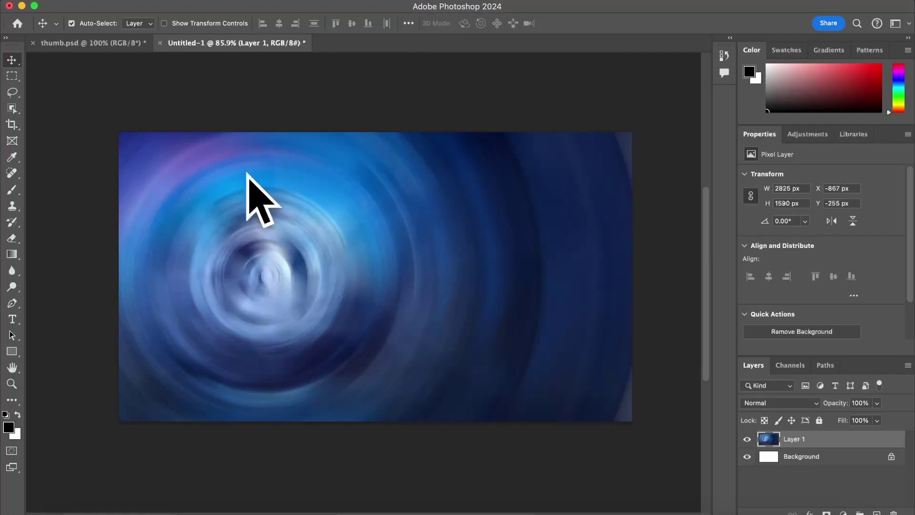
{"action": "key", "text": "super+z"}
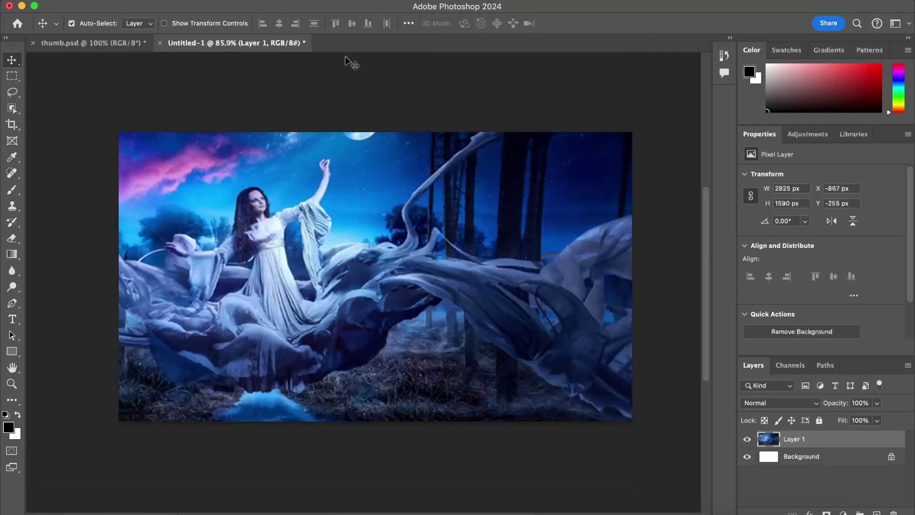
Preview a Mosaic effect at cell size 30, cancel it, and return to Filter > Blur.
{"action": "left_click", "coordinate": [318, 1]}
{"action": "mouse_move", "coordinate": [333, 195]}
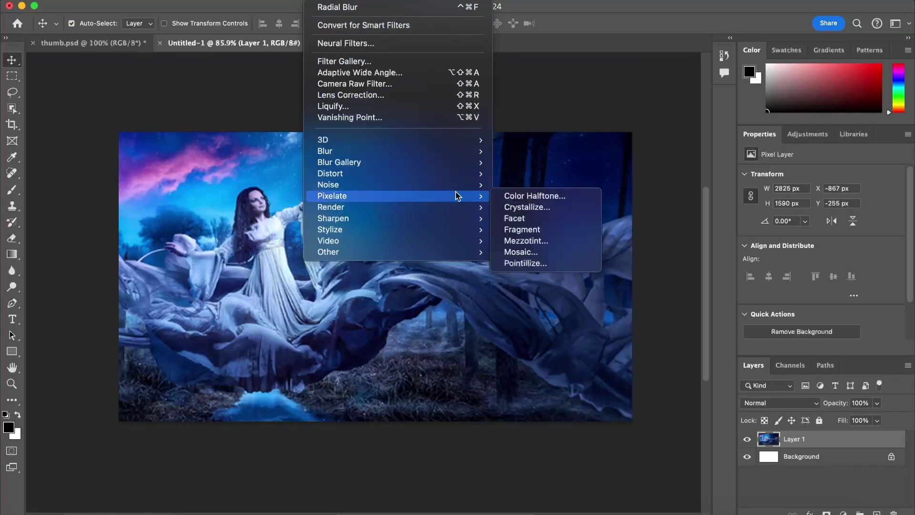
{"action": "left_click", "coordinate": [542, 254]}
{"action": "mouse_move", "coordinate": [369, 292]}
{"action": "left_mouse_down"}
{"action": "mouse_move", "coordinate": [405, 294]}
{"action": "mouse_move", "coordinate": [383, 294]}
{"action": "left_mouse_up"}
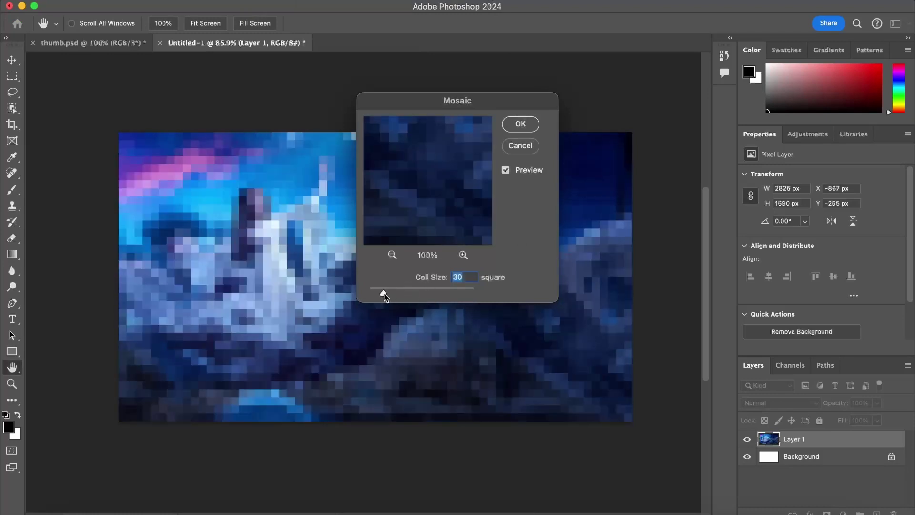
{"action": "left_click", "coordinate": [520, 145]}
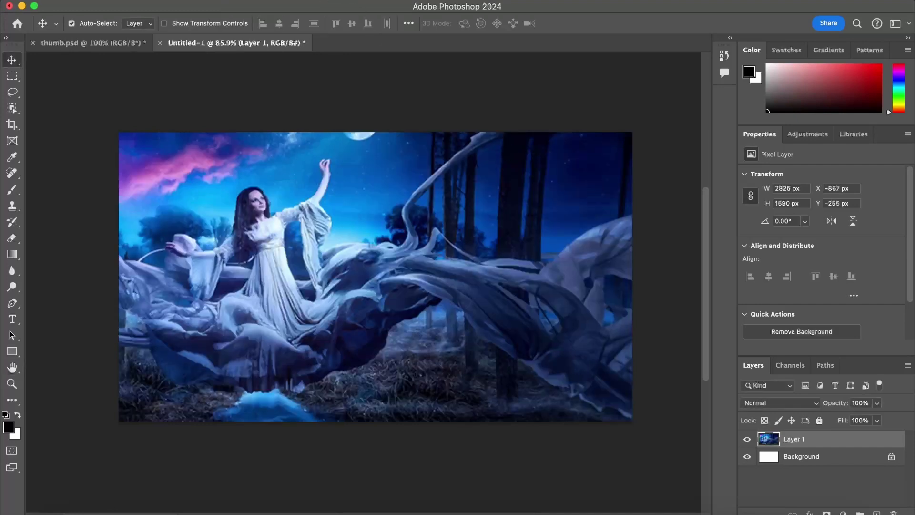
{"action": "left_click", "coordinate": [329, 2]}
{"action": "mouse_move", "coordinate": [325, 151]}
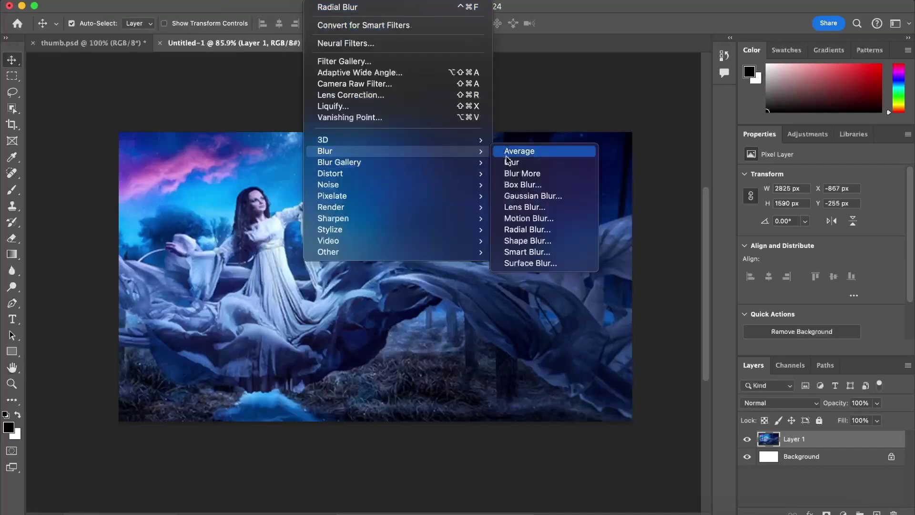
Apply a 12-pixel Gaussian Blur to Layer 1, then switch back to Chrome's search.
{"action": "left_click", "coordinate": [529, 196]}
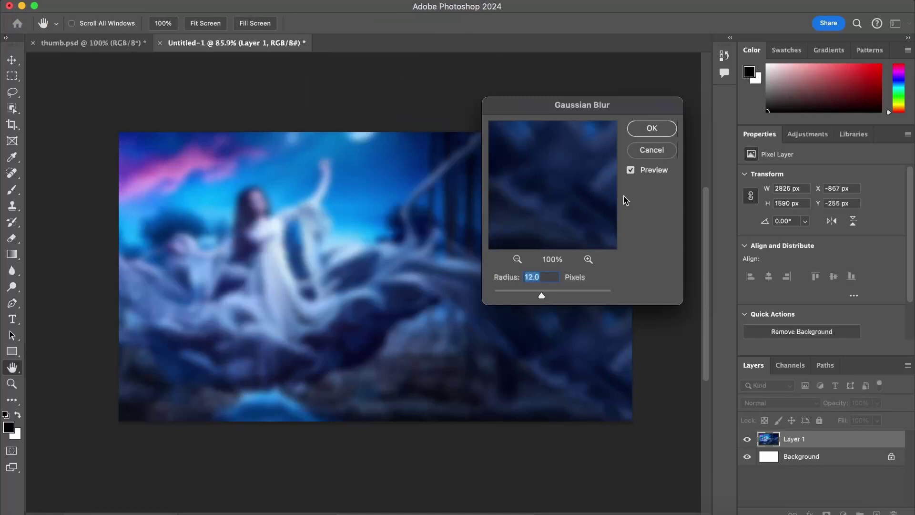
{"action": "left_click", "coordinate": [650, 130]}
{"action": "left_click", "coordinate": [641, 72]}
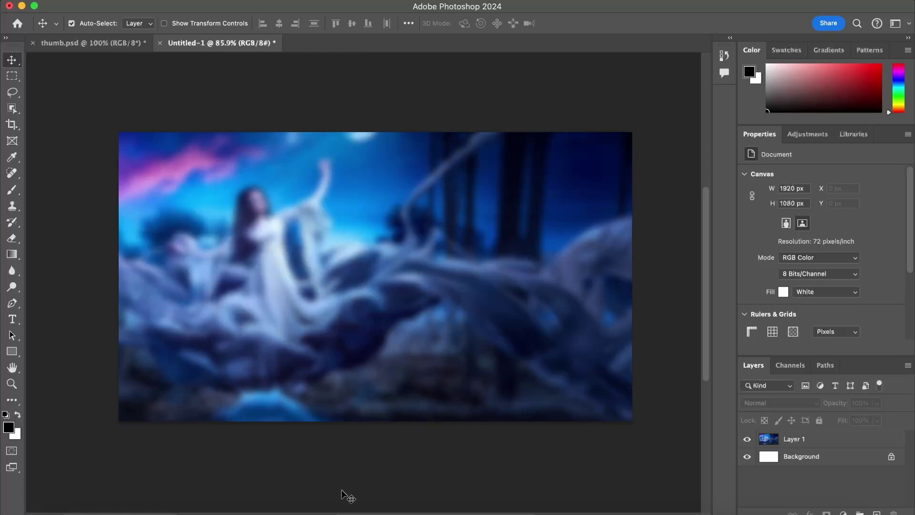
{"action": "left_click", "coordinate": [440, 509]}
Change the image search to 'photoshop logo'.
{"action": "left_click", "coordinate": [226, 68]}
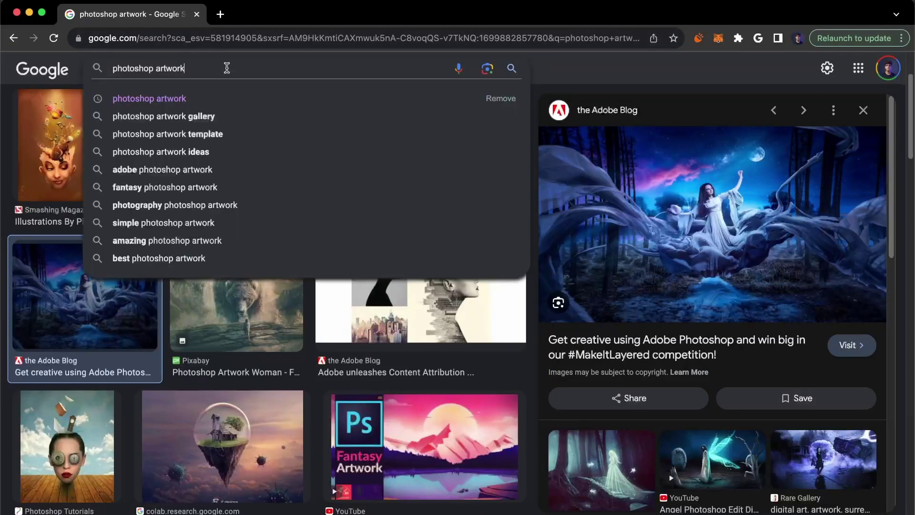
{"action": "key", "text": "BackSpace"}
{"action": "key", "text": "BackSpace"}
{"action": "key", "text": "BackSpace"}
{"action": "key", "text": "BackSpace"}
{"action": "key", "text": "BackSpace"}
{"action": "key", "text": "BackSpace"}
{"action": "type", "text": "logo"}
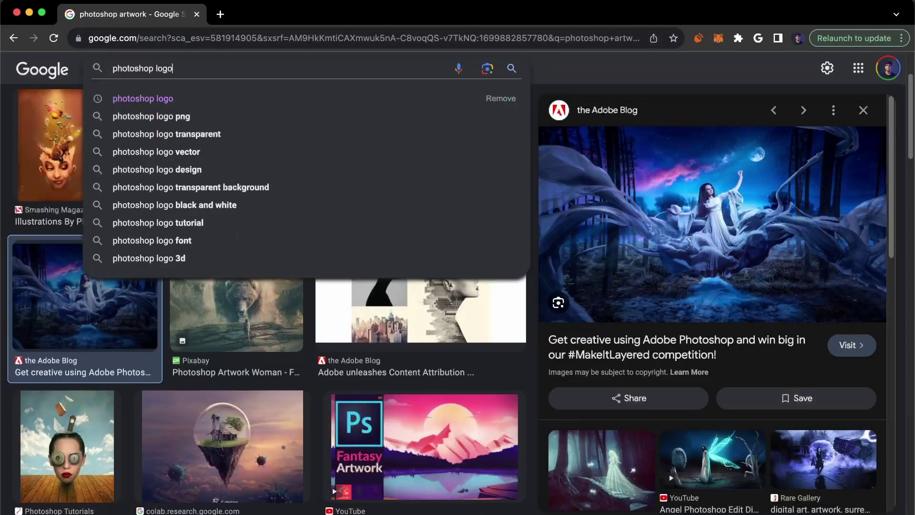
{"action": "key", "text": "Return"}
Copy the first Ps logo result and paste it into Untitled-1 as Layer 2.
{"action": "left_click", "coordinate": [105, 251]}
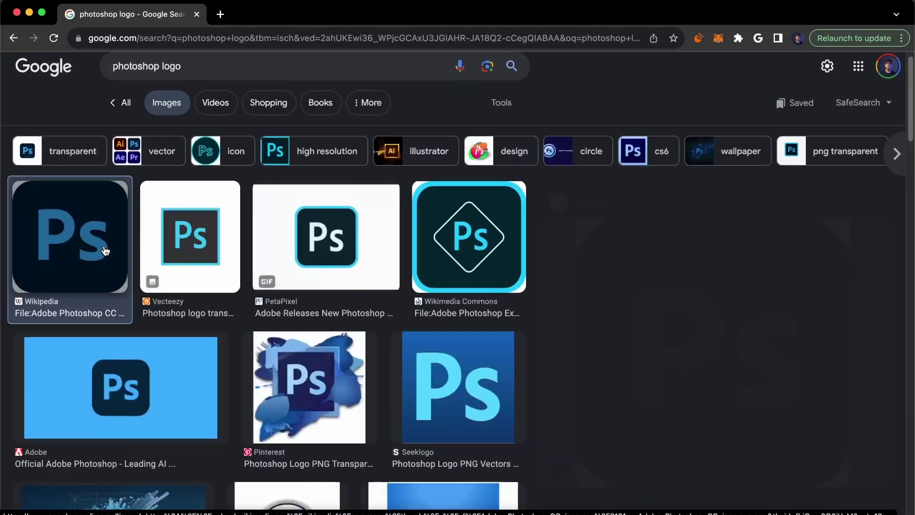
{"action": "right_click", "coordinate": [652, 213]}
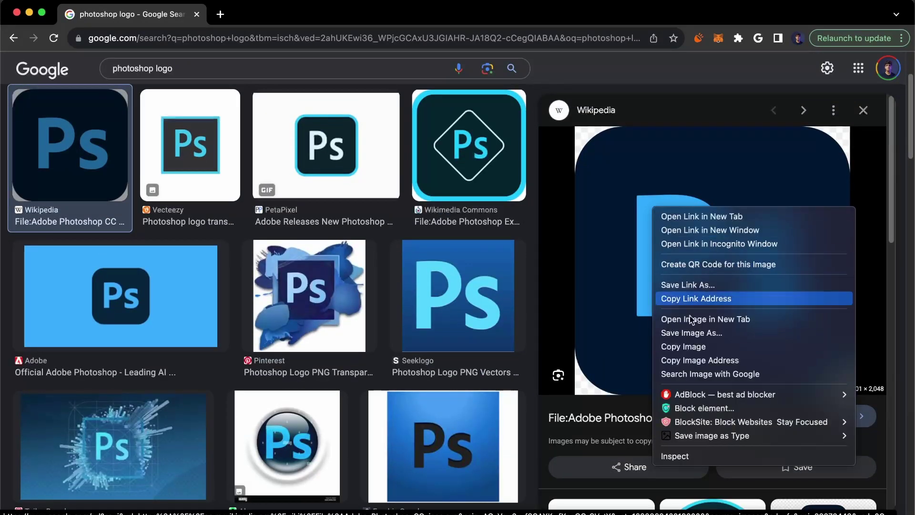
{"action": "left_click", "coordinate": [694, 351]}
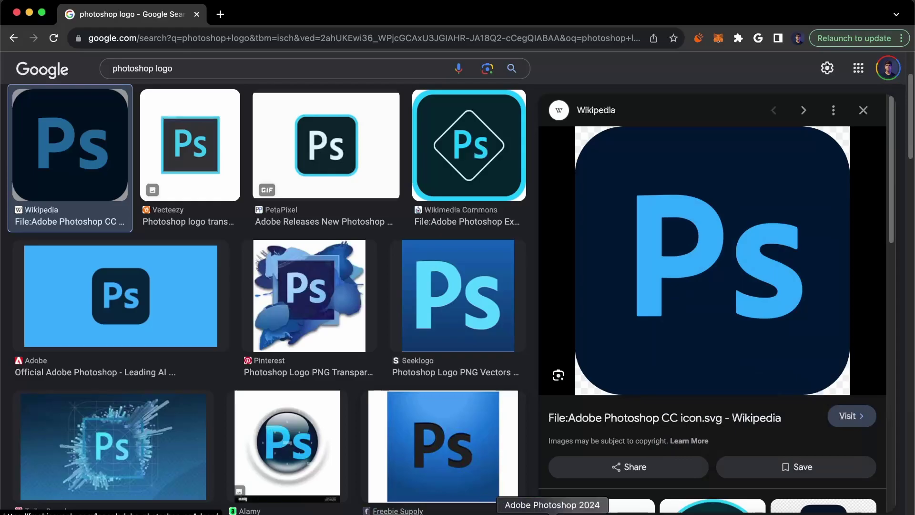
{"action": "left_click", "coordinate": [553, 507]}
{"action": "key", "text": "super+v"}
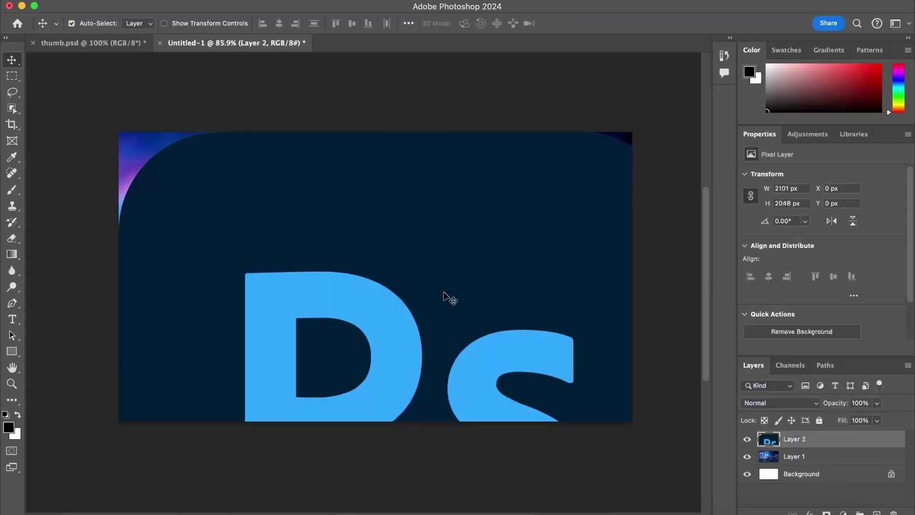
Scale the Ps logo down and place it in the canvas's upper-left area.
{"action": "key", "text": "super+t"}
{"action": "left_click_drag", "start_coordinate": [120, 134], "coordinate": [536, 441]}
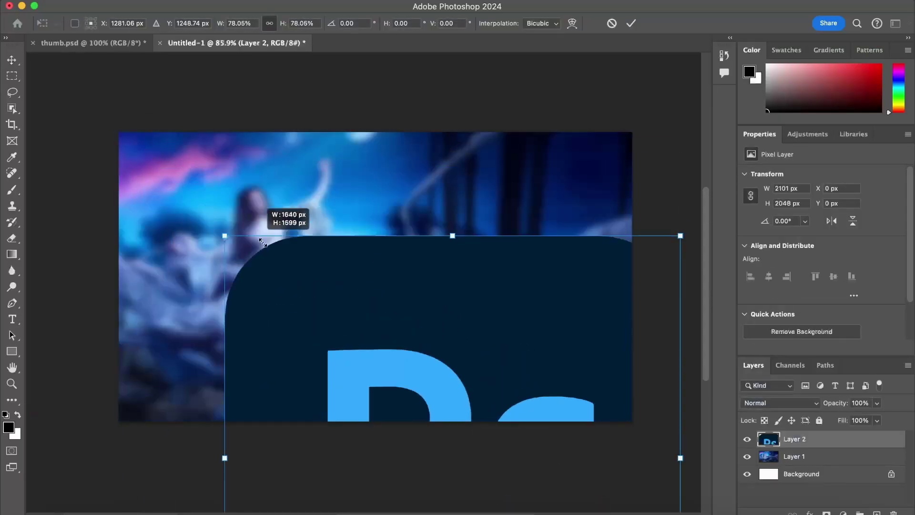
{"action": "mouse_move", "coordinate": [533, 501]}
{"action": "left_mouse_down"}
{"action": "mouse_move", "coordinate": [262, 170]}
{"action": "mouse_move", "coordinate": [337, 250]}
{"action": "left_mouse_up"}
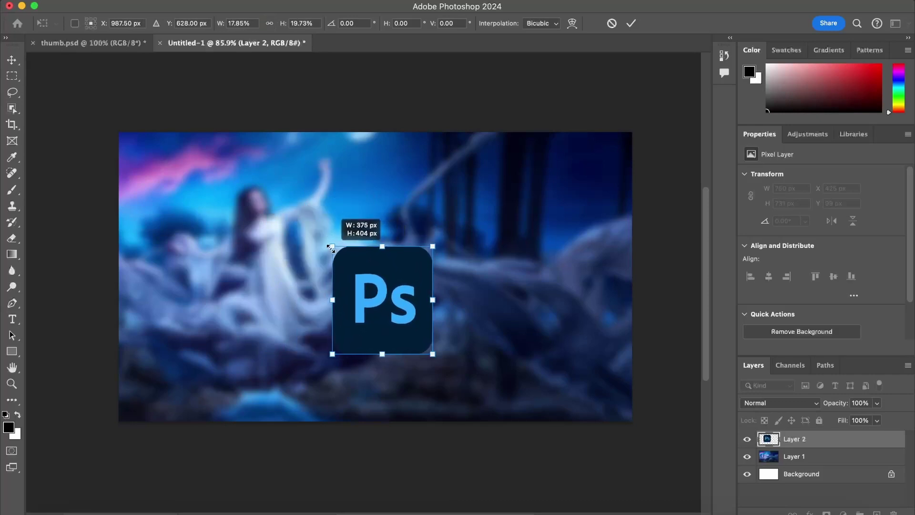
{"action": "mouse_move", "coordinate": [336, 249]}
{"action": "left_mouse_down"}
{"action": "mouse_move", "coordinate": [229, 187]}
{"action": "mouse_move", "coordinate": [221, 285]}
{"action": "mouse_move", "coordinate": [370, 200]}
{"action": "mouse_move", "coordinate": [285, 238]}
{"action": "mouse_move", "coordinate": [286, 189]}
{"action": "mouse_move", "coordinate": [333, 204]}
{"action": "mouse_move", "coordinate": [313, 239]}
{"action": "mouse_move", "coordinate": [283, 221]}
{"action": "mouse_move", "coordinate": [299, 222]}
{"action": "mouse_move", "coordinate": [274, 225]}
{"action": "mouse_move", "coordinate": [334, 256]}
{"action": "left_mouse_up"}
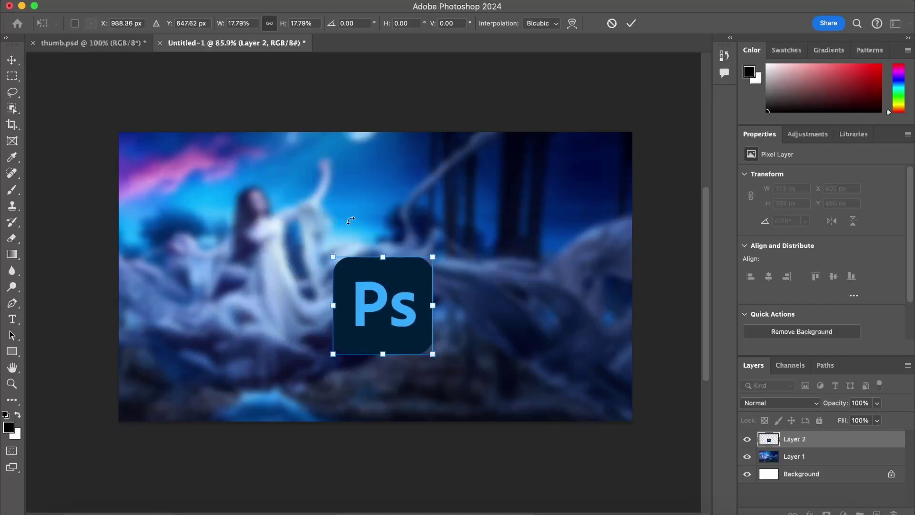
{"action": "mouse_move", "coordinate": [336, 259]}
{"action": "left_mouse_down"}
{"action": "mouse_move", "coordinate": [292, 217]}
{"action": "mouse_move", "coordinate": [302, 225]}
{"action": "mouse_move", "coordinate": [414, 213]}
{"action": "mouse_move", "coordinate": [311, 229]}
{"action": "mouse_move", "coordinate": [326, 241]}
{"action": "left_mouse_up"}
{"action": "key", "text": "ctrl+z"}
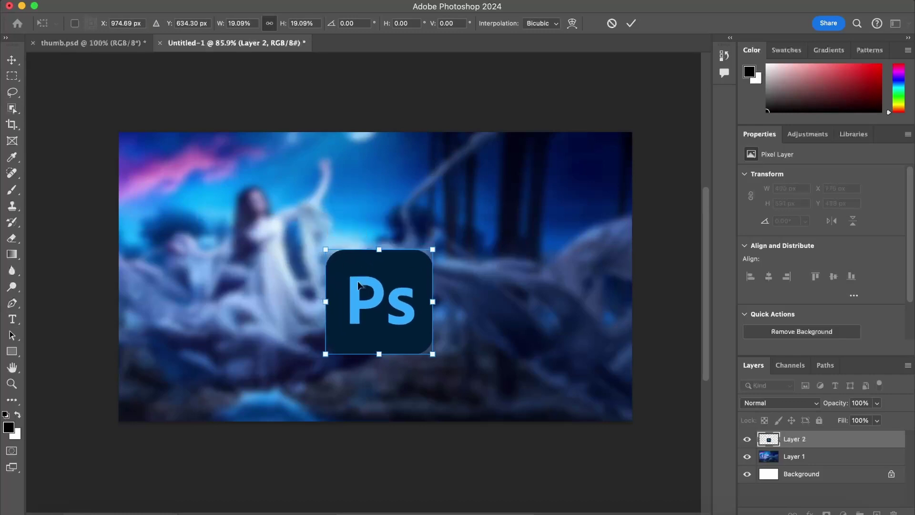
{"action": "mouse_move", "coordinate": [374, 286]}
{"action": "left_mouse_down"}
{"action": "mouse_move", "coordinate": [224, 212]}
{"action": "mouse_move", "coordinate": [258, 224]}
{"action": "mouse_move", "coordinate": [250, 228]}
{"action": "mouse_move", "coordinate": [262, 242]}
{"action": "left_mouse_up"}
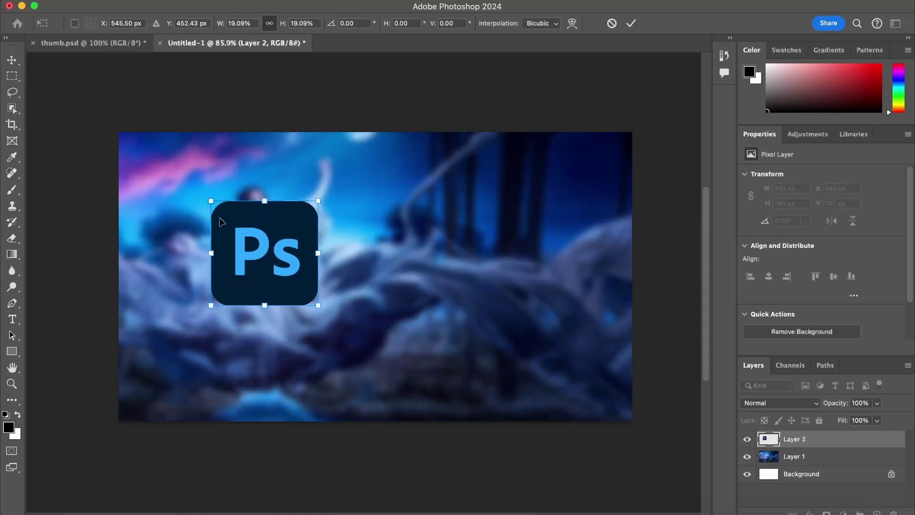
{"action": "mouse_move", "coordinate": [211, 197]}
{"action": "left_mouse_down"}
{"action": "mouse_move", "coordinate": [189, 180]}
{"action": "mouse_move", "coordinate": [198, 188]}
{"action": "left_mouse_up"}
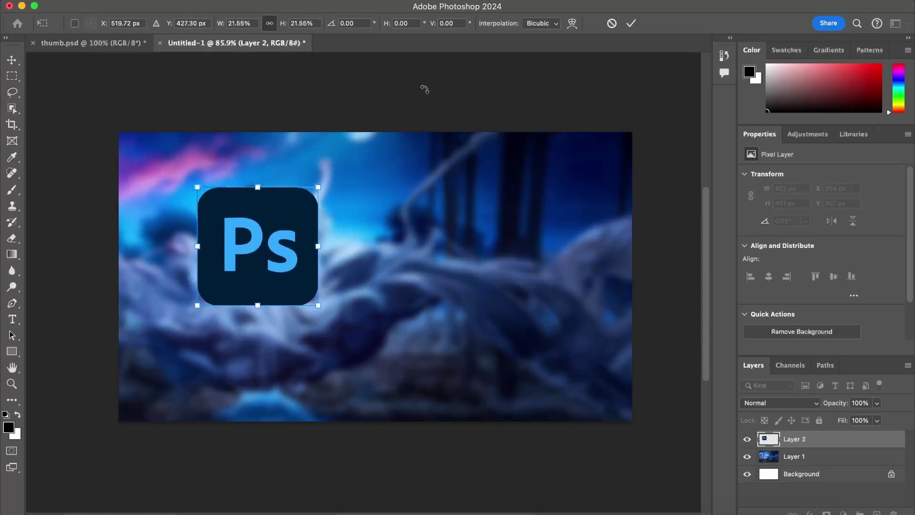
{"action": "key", "text": "Return"}
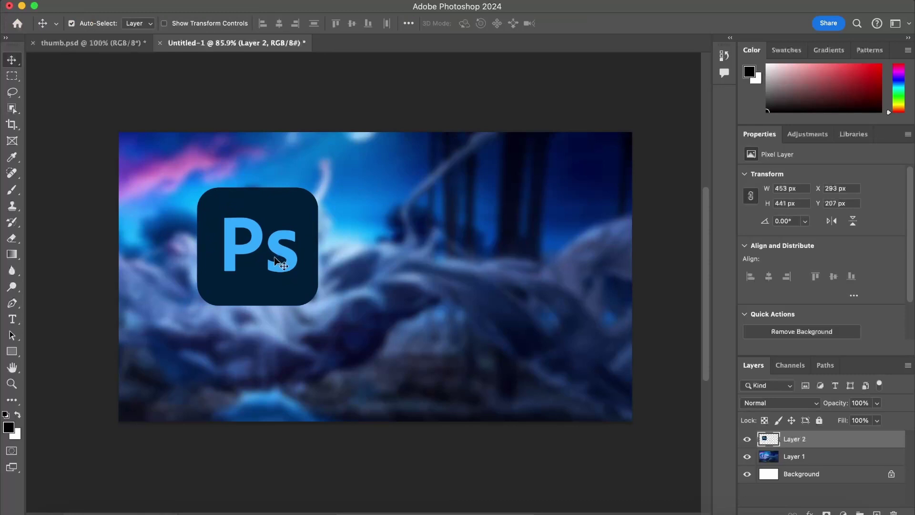
Nudge the logo upward and shrink it slightly to 402 × 392 px.
{"action": "left_click_drag", "start_coordinate": [274, 256], "coordinate": [260, 231]}
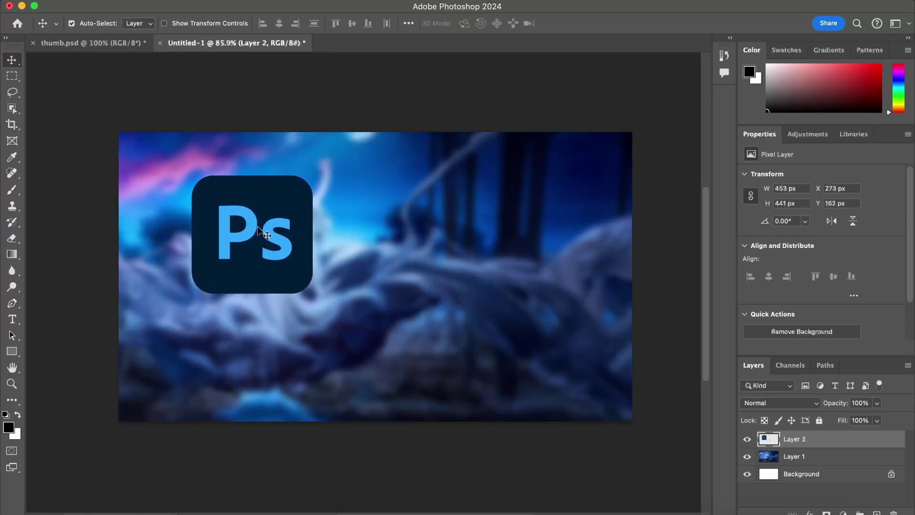
{"action": "key", "text": "ctrl+t"}
{"action": "left_click_drag", "start_coordinate": [313, 295], "coordinate": [301, 280]}
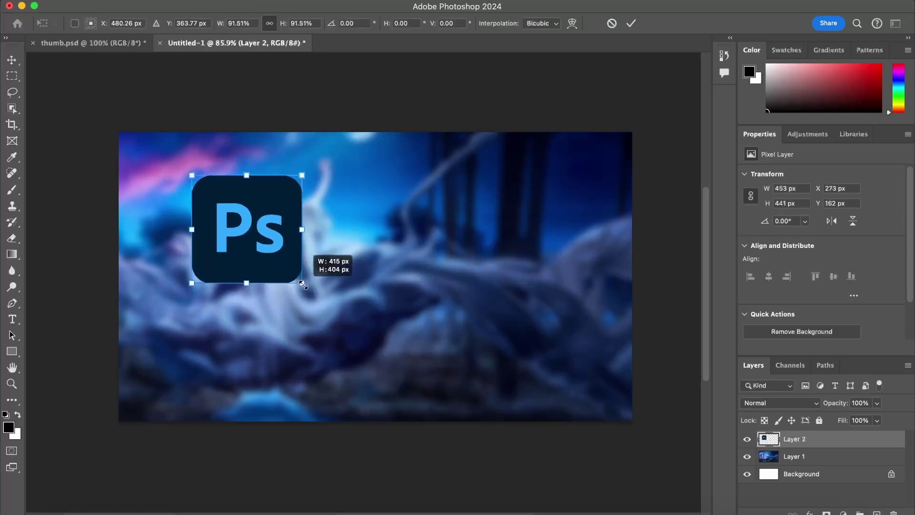
{"action": "key", "text": "Return"}
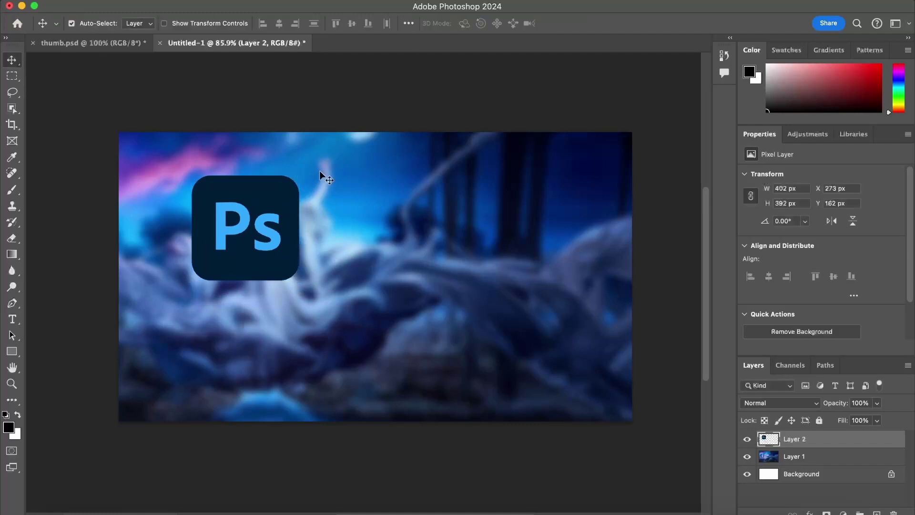
{"action": "key", "text": "super"}
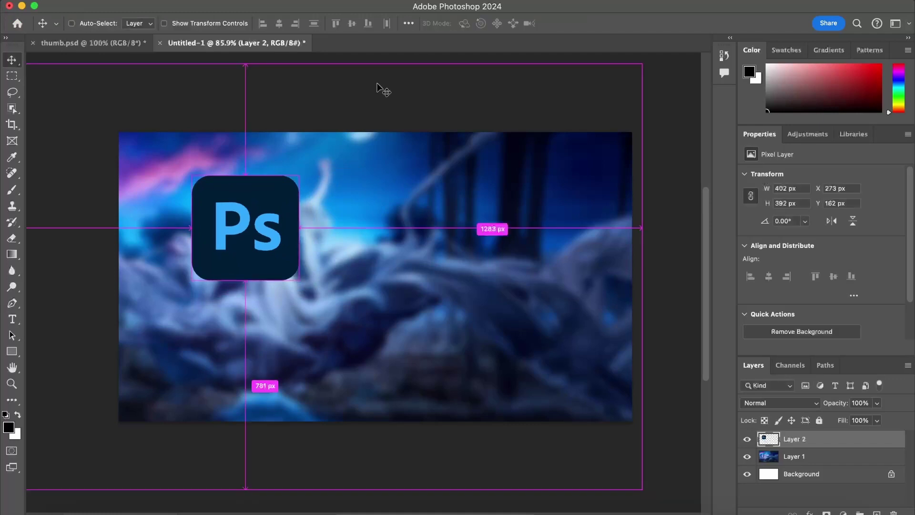
{"action": "key", "text": "super+s"}
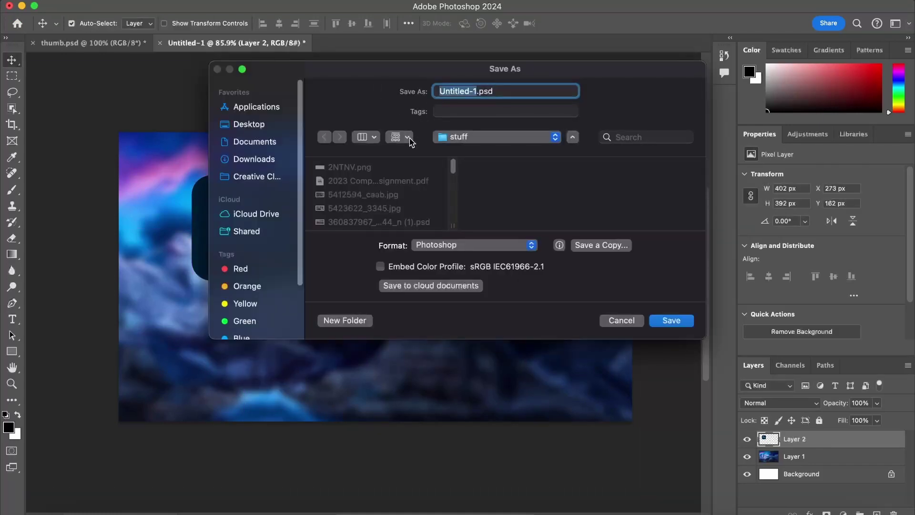
Save Untitled-1 to the Desktop as 'thumbnail tutorial.psd', accepting the format options.
{"action": "type", "text": "thumbn"}
{"action": "type", "text": "ail tutorial"}
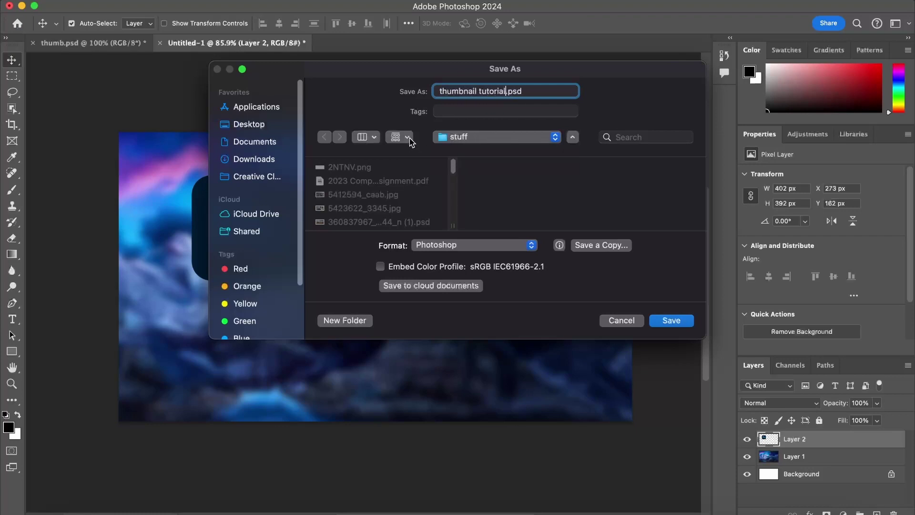
{"action": "left_click", "coordinate": [247, 124]}
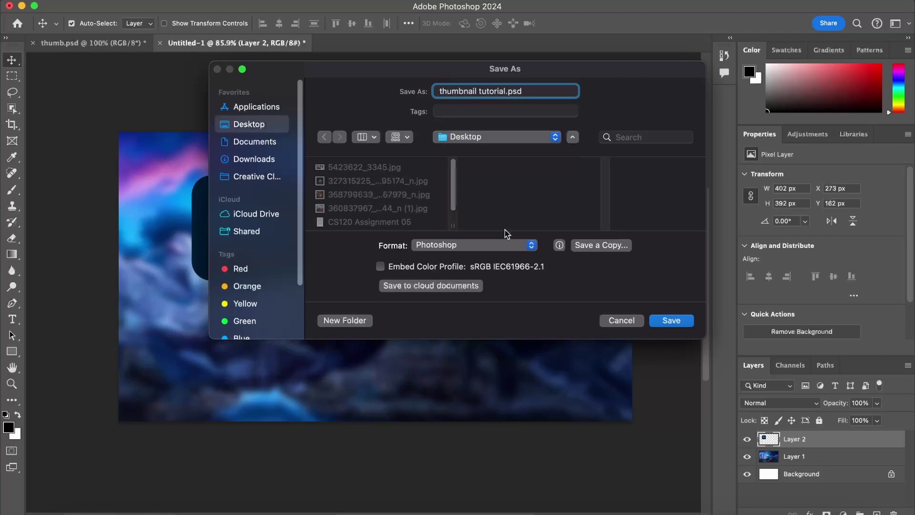
{"action": "left_click", "coordinate": [680, 321]}
{"action": "left_click", "coordinate": [608, 222]}
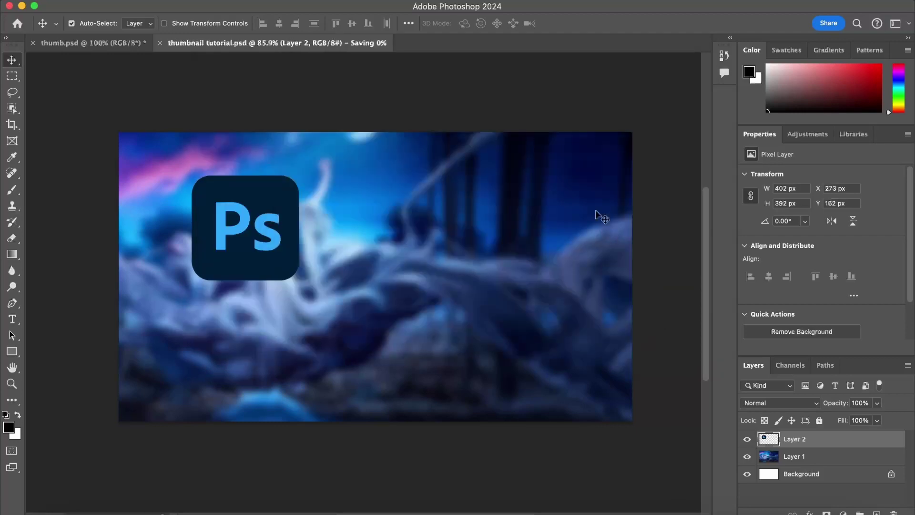
{"action": "left_click", "coordinate": [479, 94]}
Check Layer 3 in the finished thumb.psd, then return to Chrome's photoshop logo image results.
{"action": "left_click", "coordinate": [102, 42]}
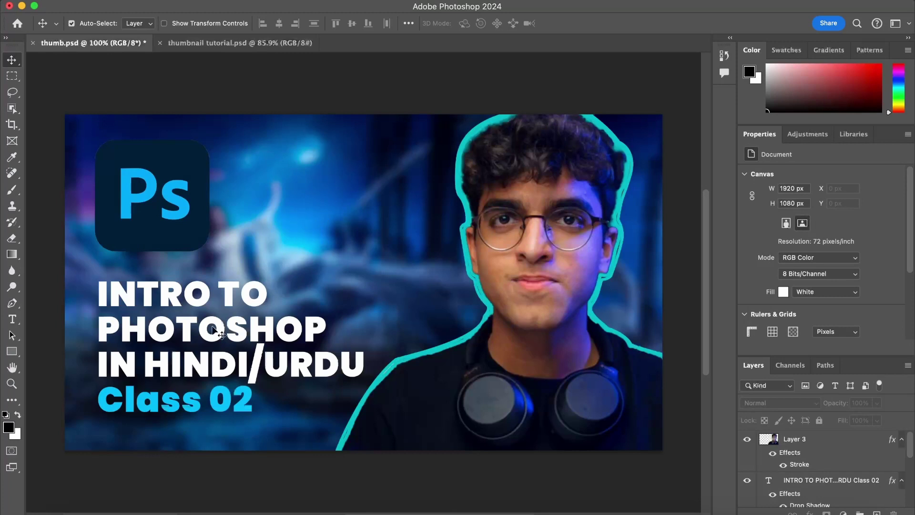
{"action": "left_click", "coordinate": [536, 210]}
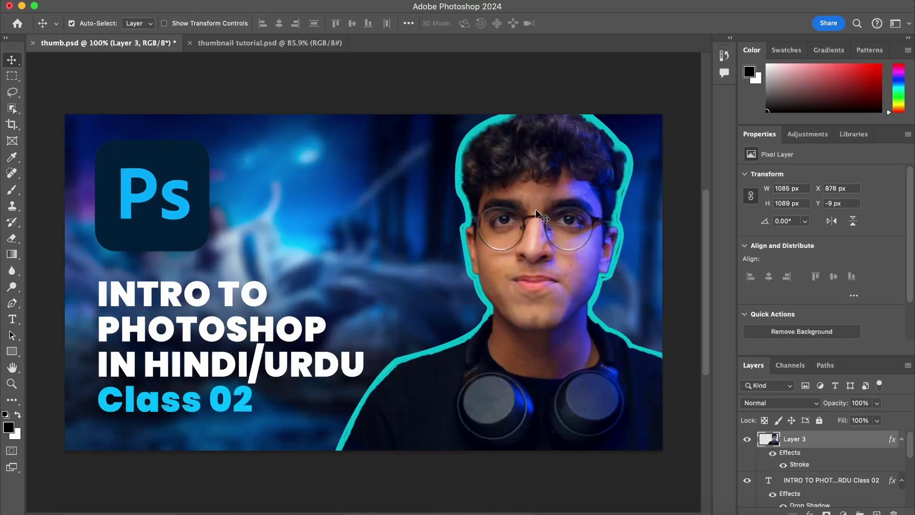
{"action": "left_click", "coordinate": [261, 44]}
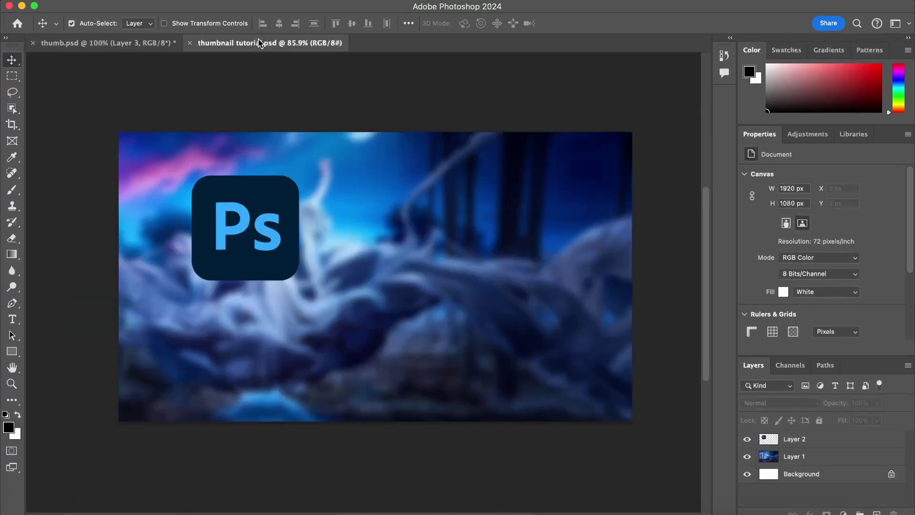
{"action": "left_click", "coordinate": [440, 512]}
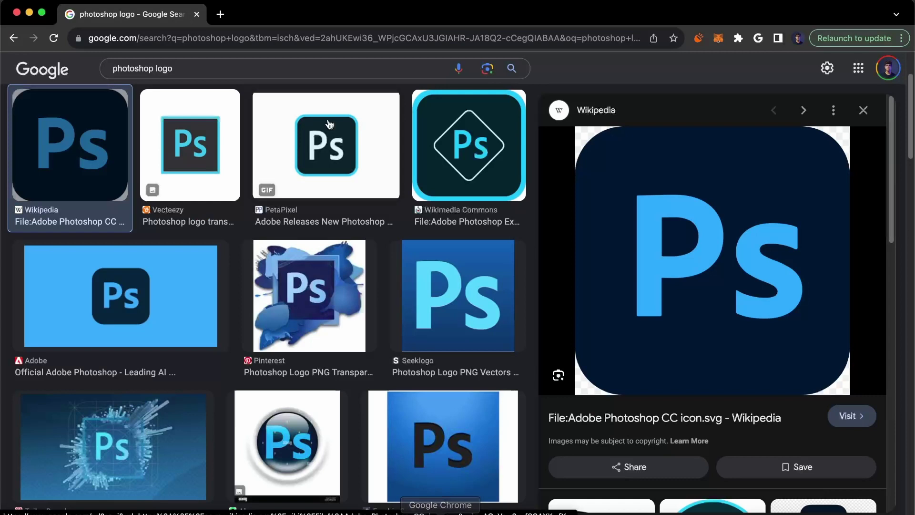
Open Pexels, search free photos for 'man', and browse the results.
{"action": "left_click", "coordinate": [234, 41]}
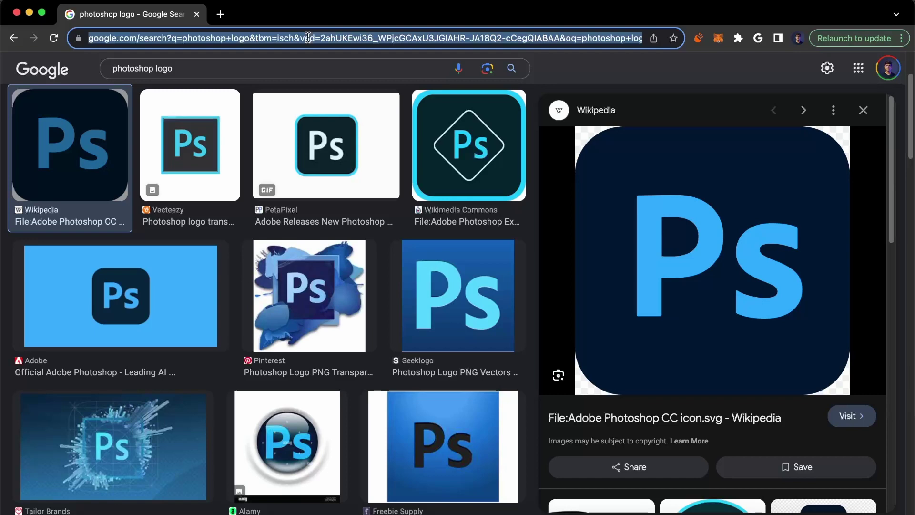
{"action": "type", "text": "pex"}
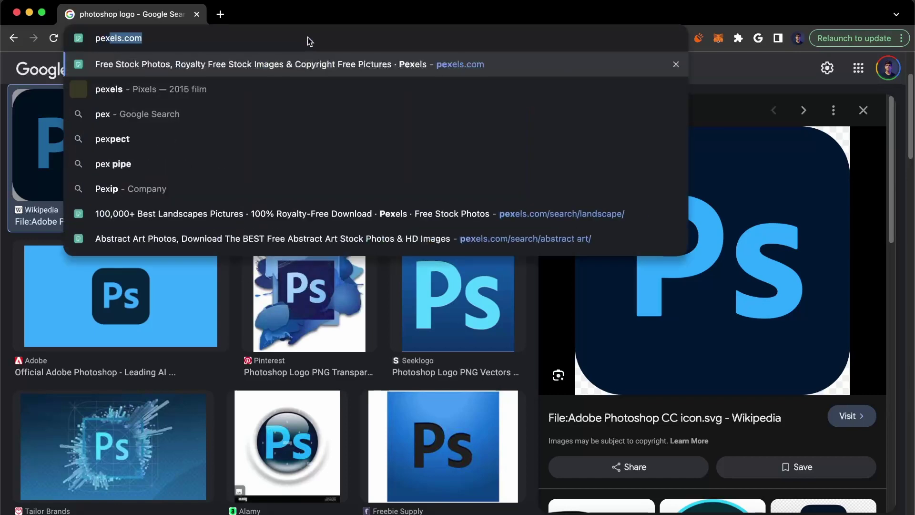
{"action": "type", "text": "els"}
{"action": "key", "text": "Return"}
{"action": "left_click", "coordinate": [323, 240]}
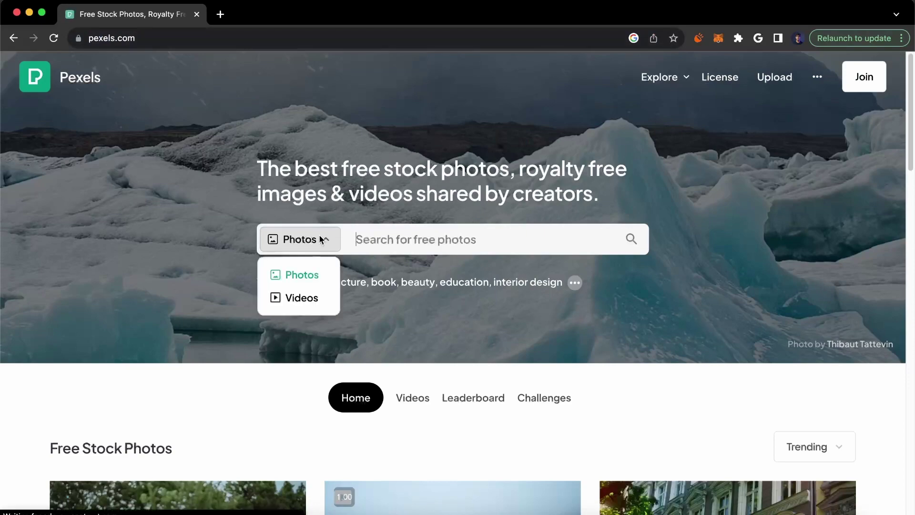
{"action": "left_click", "coordinate": [397, 240]}
{"action": "type", "text": "man"}
{"action": "key", "text": "Return"}
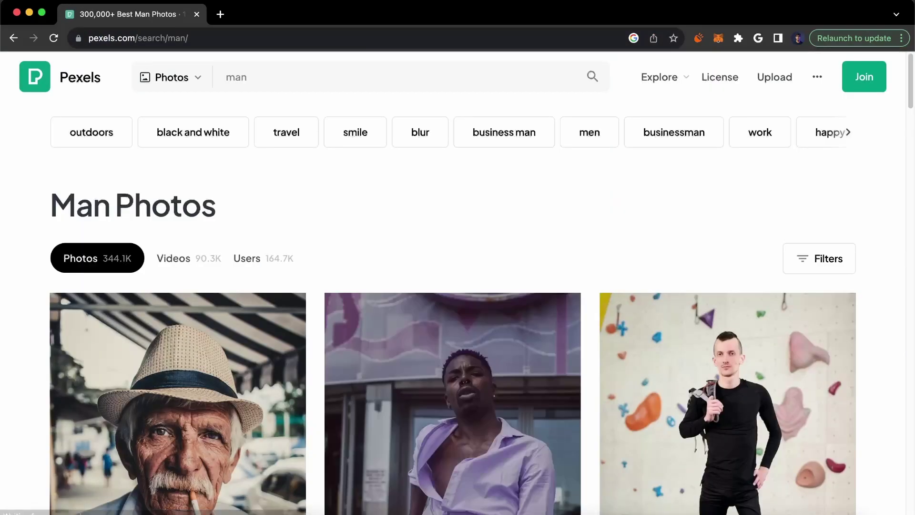
{"action": "scroll", "coordinate": [304, 228], "scroll_direction": "down", "scroll_amount": 2}
{"action": "scroll", "coordinate": [304, 228], "scroll_direction": "down", "scroll_amount": 2}
{"action": "scroll", "coordinate": [305, 228], "scroll_direction": "down", "scroll_amount": 5}
{"action": "scroll", "coordinate": [305, 228], "scroll_direction": "up", "scroll_amount": 10}
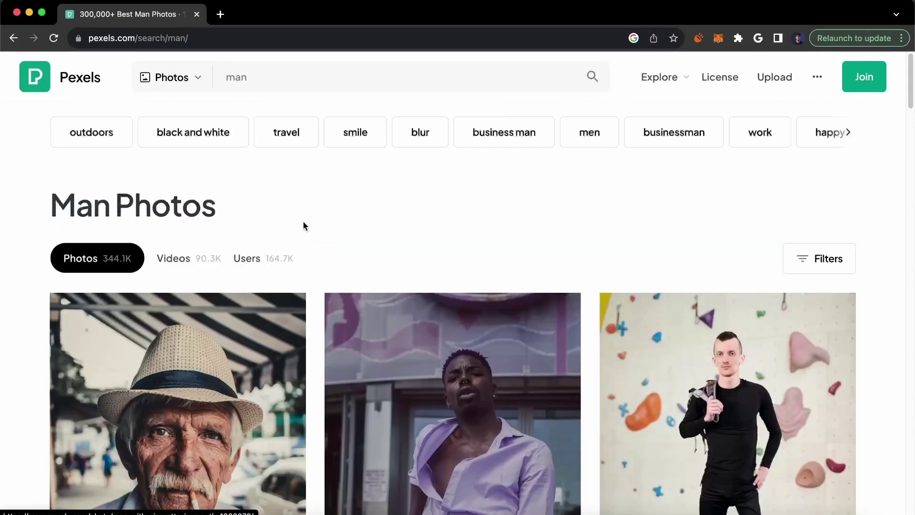
{"action": "scroll", "coordinate": [302, 220], "scroll_direction": "down", "scroll_amount": 2}
{"action": "scroll", "coordinate": [295, 224], "scroll_direction": "down", "scroll_amount": 5}
{"action": "scroll", "coordinate": [292, 231], "scroll_direction": "down", "scroll_amount": 1}
{"action": "scroll", "coordinate": [292, 230], "scroll_direction": "down", "scroll_amount": 1}
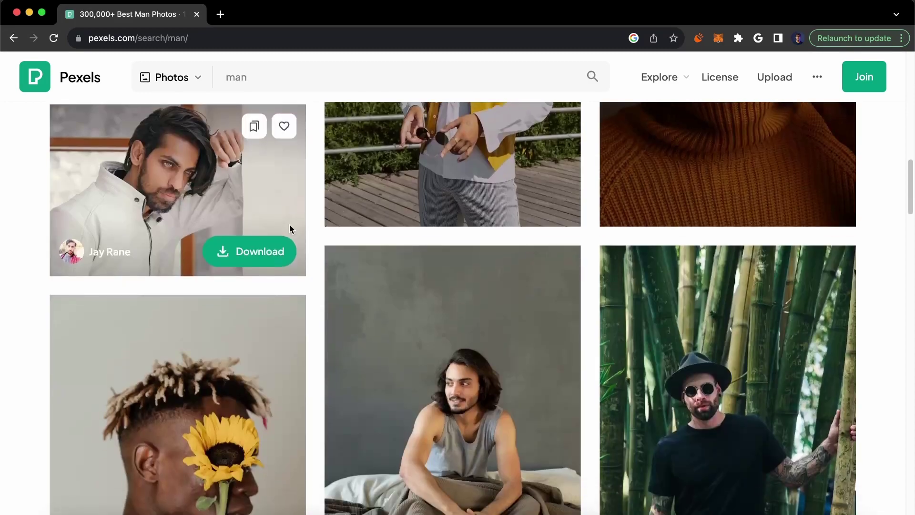
{"action": "scroll", "coordinate": [290, 224], "scroll_direction": "down", "scroll_amount": 6}
{"action": "scroll", "coordinate": [288, 226], "scroll_direction": "down", "scroll_amount": 4}
{"action": "scroll", "coordinate": [287, 230], "scroll_direction": "up", "scroll_amount": 4}
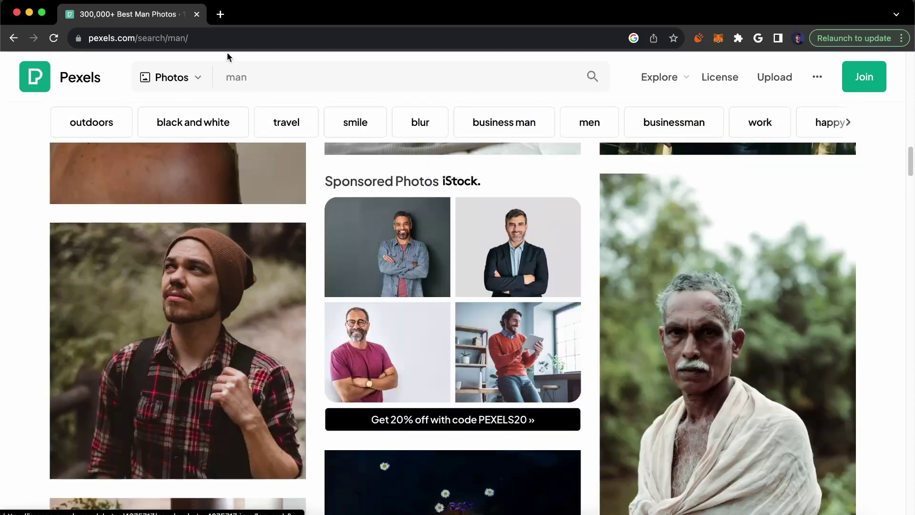
Refine the Pexels search to 'man in studio' and scroll through the photos.
{"action": "left_click", "coordinate": [272, 82]}
{"action": "type", "text": "in studi"}
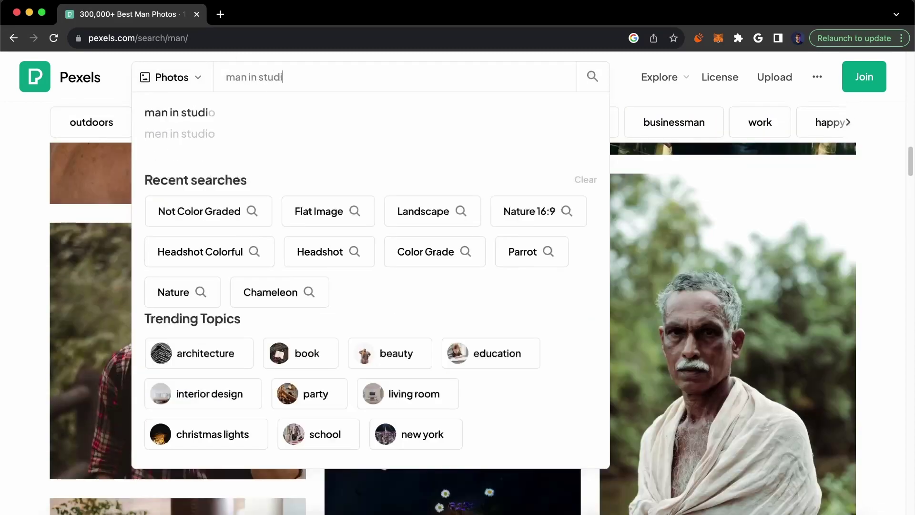
{"action": "type", "text": "o"}
{"action": "key", "text": "Return"}
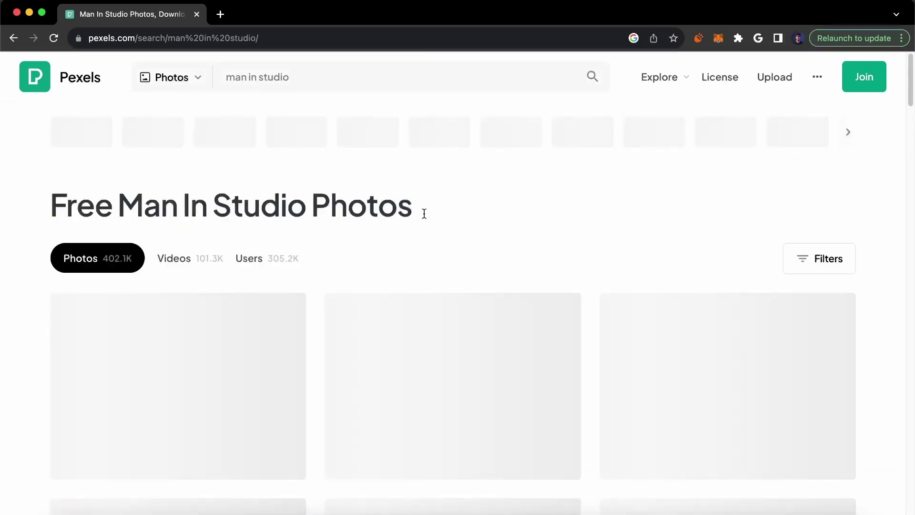
{"action": "scroll", "coordinate": [654, 255], "scroll_direction": "down", "scroll_amount": 3}
{"action": "scroll", "coordinate": [886, 213], "scroll_direction": "down", "scroll_amount": 3}
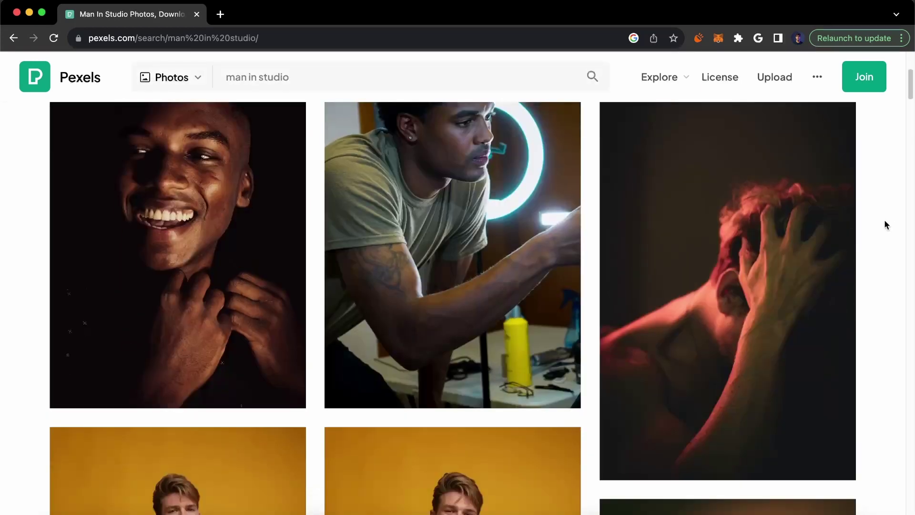
{"action": "scroll", "coordinate": [885, 219], "scroll_direction": "down", "scroll_amount": 5}
{"action": "scroll", "coordinate": [876, 242], "scroll_direction": "down", "scroll_amount": 5}
{"action": "scroll", "coordinate": [873, 267], "scroll_direction": "down", "scroll_amount": 2}
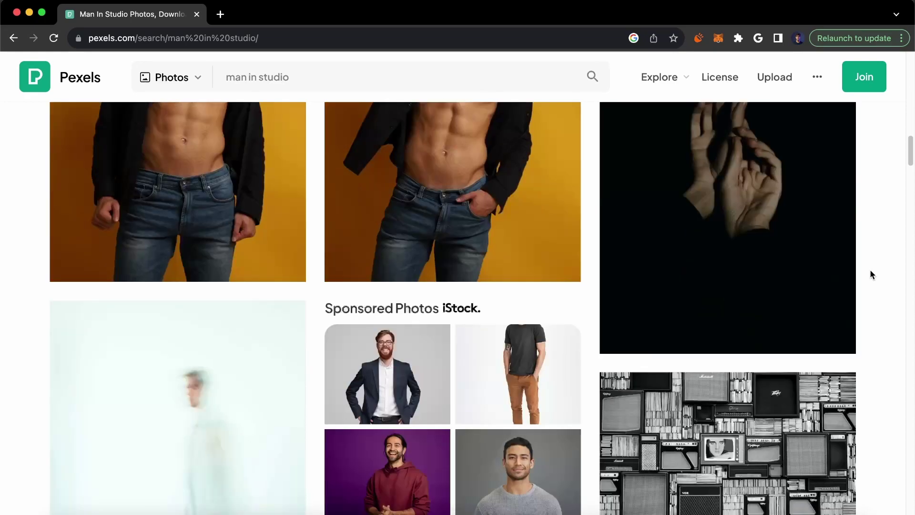
{"action": "scroll", "coordinate": [870, 274], "scroll_direction": "down", "scroll_amount": 10}
{"action": "scroll", "coordinate": [867, 281], "scroll_direction": "down", "scroll_amount": 5}
{"action": "scroll", "coordinate": [867, 286], "scroll_direction": "down", "scroll_amount": 15}
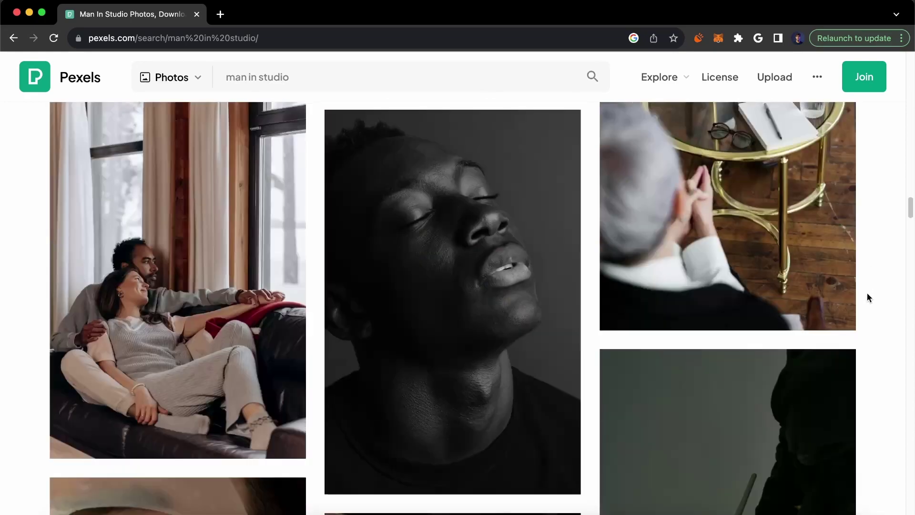
{"action": "scroll", "coordinate": [868, 293], "scroll_direction": "up", "scroll_amount": 5}
{"action": "scroll", "coordinate": [868, 293], "scroll_direction": "up", "scroll_amount": 3}
{"action": "scroll", "coordinate": [868, 293], "scroll_direction": "down", "scroll_amount": 3}
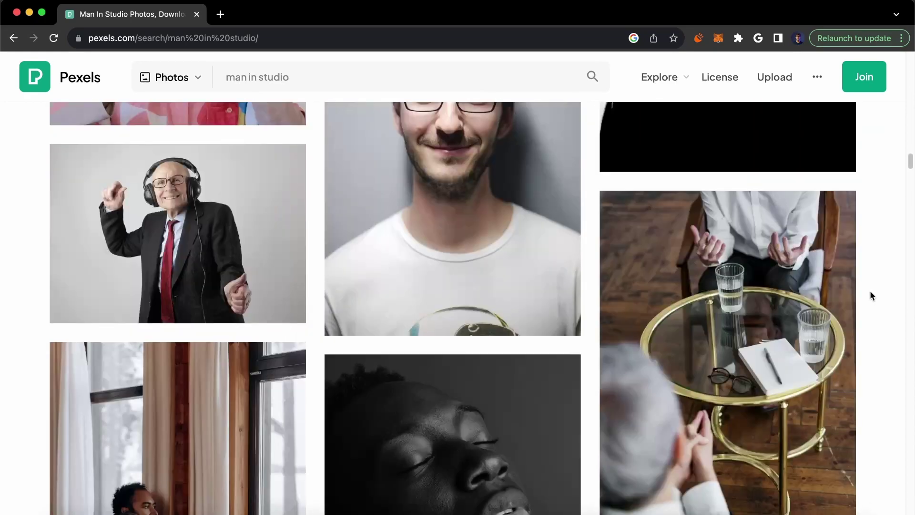
{"action": "scroll", "coordinate": [869, 292], "scroll_direction": "down", "scroll_amount": 4}
{"action": "scroll", "coordinate": [870, 291], "scroll_direction": "down", "scroll_amount": 4}
{"action": "scroll", "coordinate": [868, 289], "scroll_direction": "down", "scroll_amount": 4}
{"action": "scroll", "coordinate": [866, 285], "scroll_direction": "down", "scroll_amount": 5}
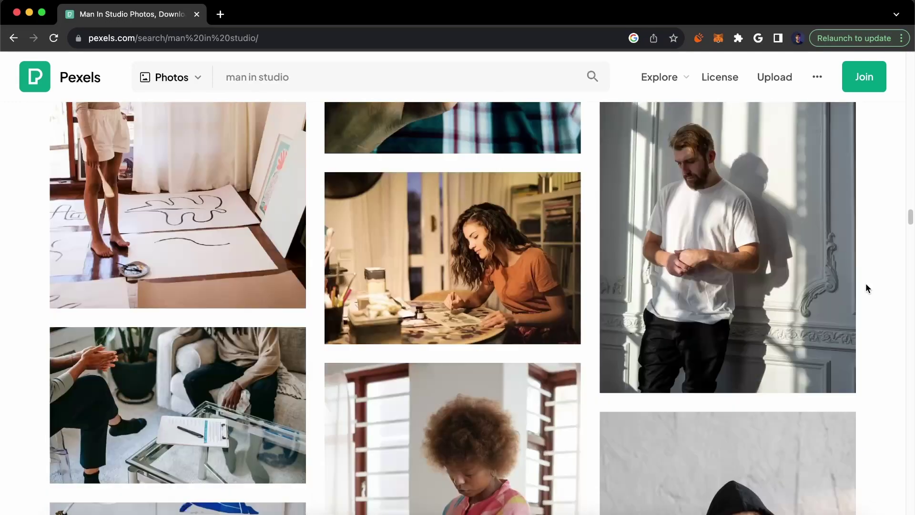
{"action": "scroll", "coordinate": [865, 282], "scroll_direction": "down", "scroll_amount": 4}
{"action": "scroll", "coordinate": [865, 283], "scroll_direction": "down", "scroll_amount": 8}
{"action": "scroll", "coordinate": [863, 286], "scroll_direction": "up", "scroll_amount": 7}
{"action": "scroll", "coordinate": [863, 291], "scroll_direction": "down", "scroll_amount": 5}
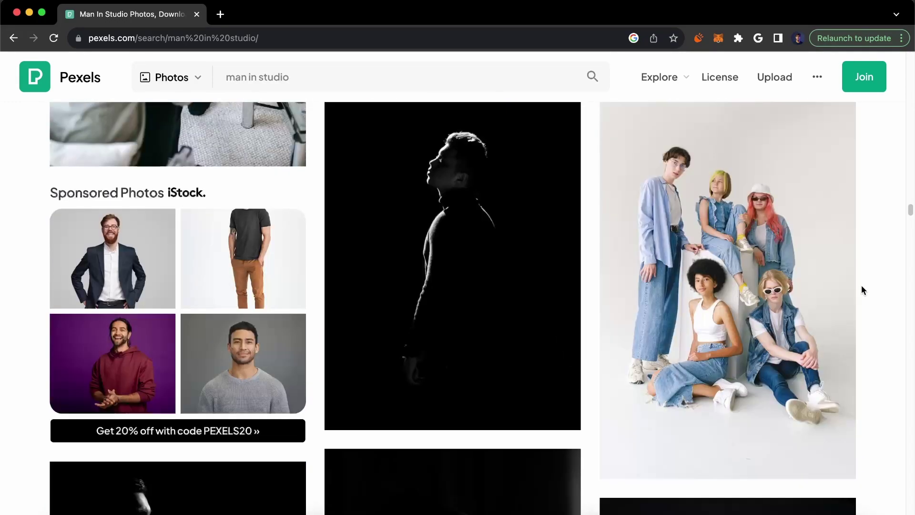
{"action": "scroll", "coordinate": [860, 289], "scroll_direction": "down", "scroll_amount": 8}
In a new tab, Google images of 'man picture for thumbnail' and preview Freepik's red-sweater pointing man.
{"action": "left_click", "coordinate": [220, 14]}
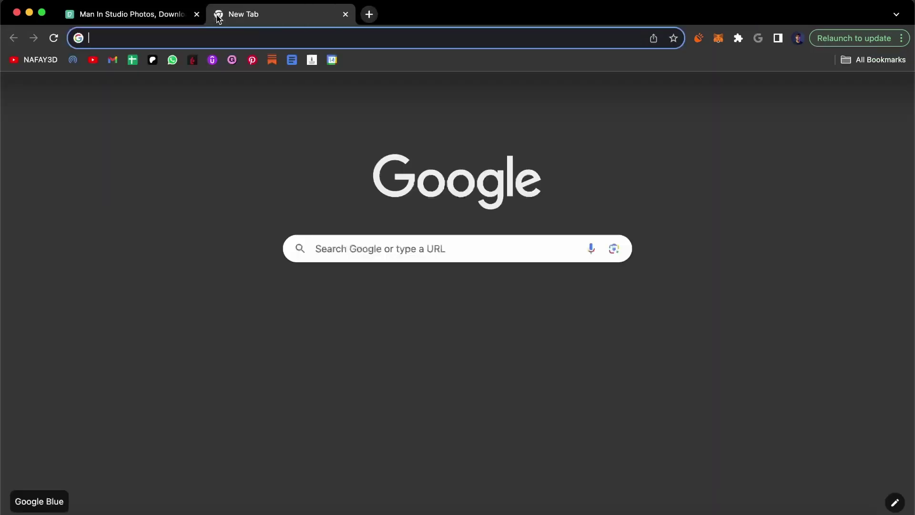
{"action": "type", "text": "man picture "}
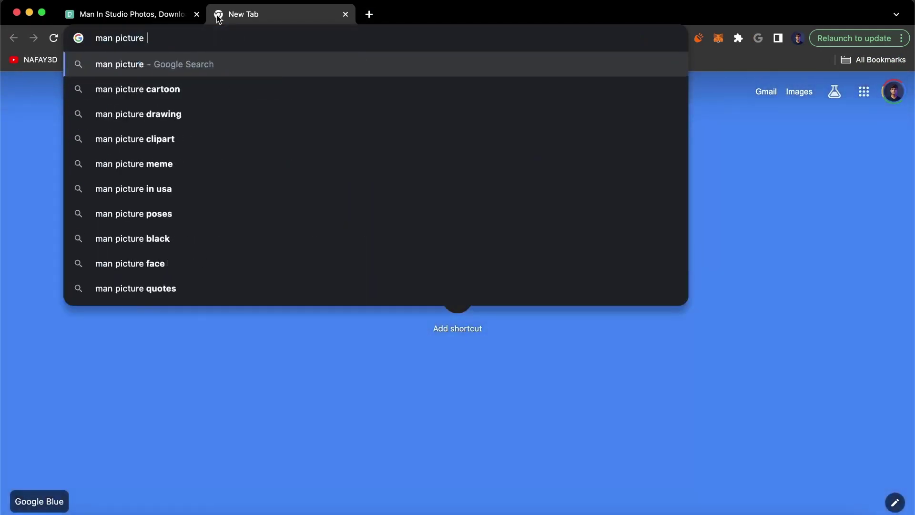
{"action": "type", "text": "for thum"}
{"action": "key", "text": "Return"}
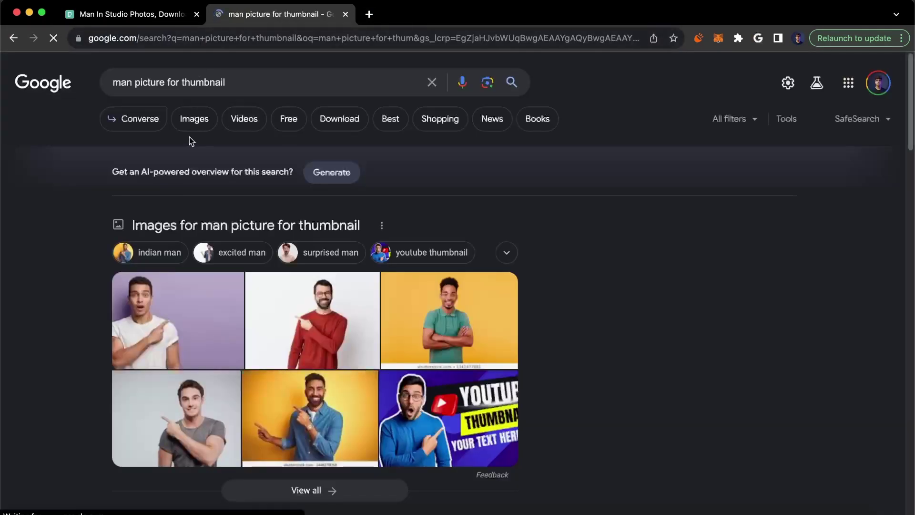
{"action": "left_click", "coordinate": [195, 123]}
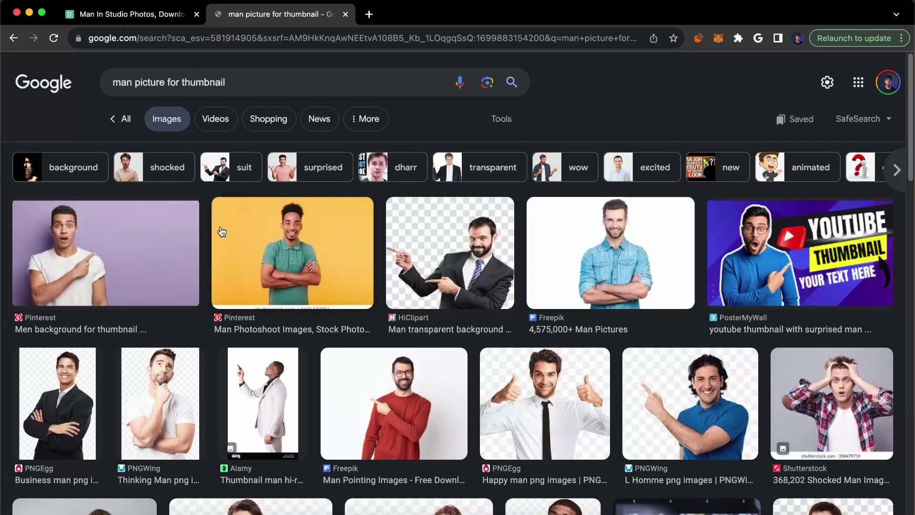
{"action": "left_click", "coordinate": [418, 413]}
{"action": "scroll", "coordinate": [719, 195], "scroll_direction": "up", "scroll_amount": 1}
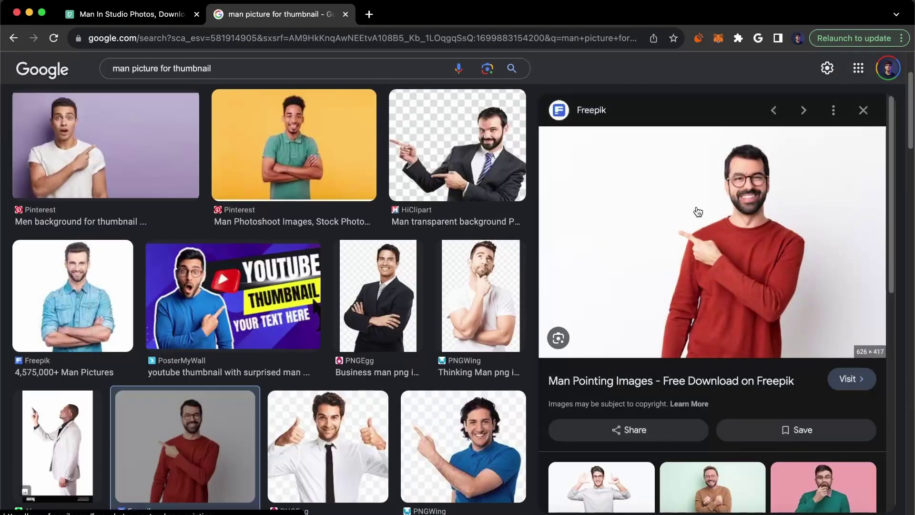
Open the Freepik page and pick the bearded man in glasses photo.
{"action": "left_click", "coordinate": [698, 211]}
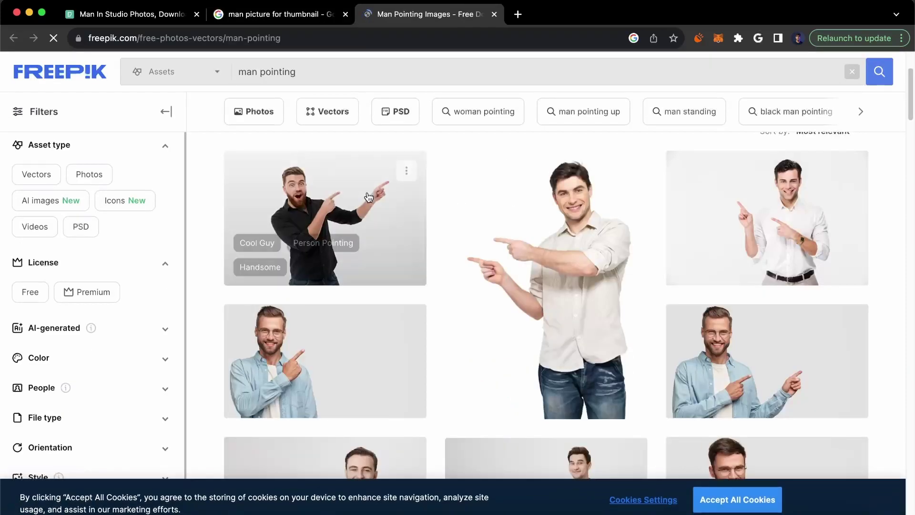
{"action": "scroll", "coordinate": [348, 187], "scroll_direction": "down", "scroll_amount": 3}
{"action": "mouse_move", "coordinate": [325, 345]}
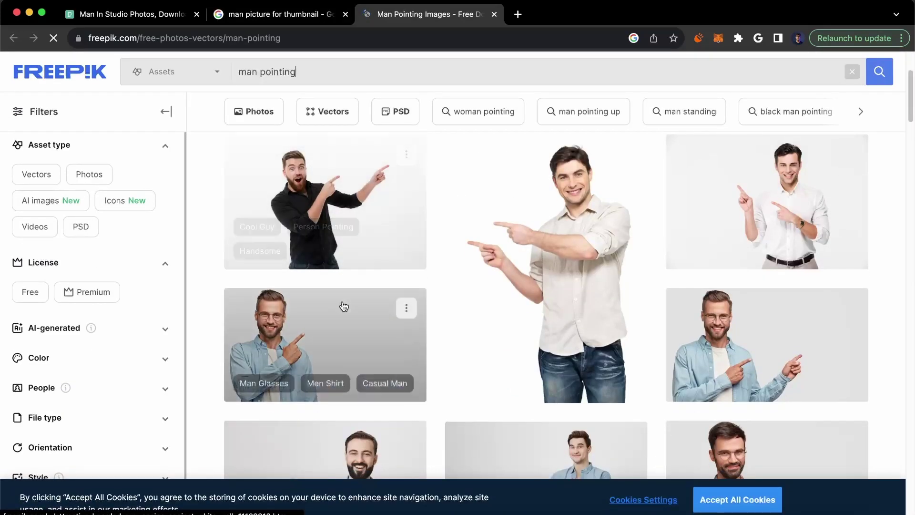
{"action": "scroll", "coordinate": [348, 243], "scroll_direction": "down", "scroll_amount": 3}
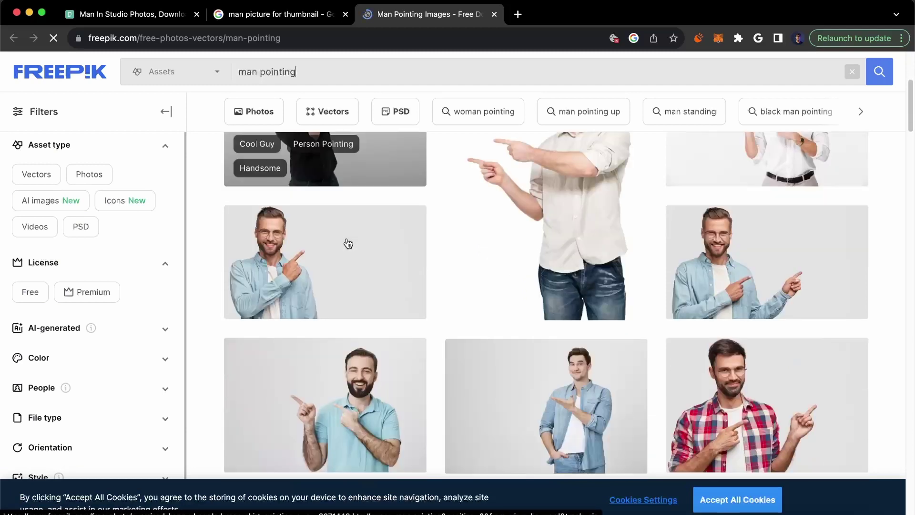
{"action": "scroll", "coordinate": [348, 242], "scroll_direction": "down", "scroll_amount": 3}
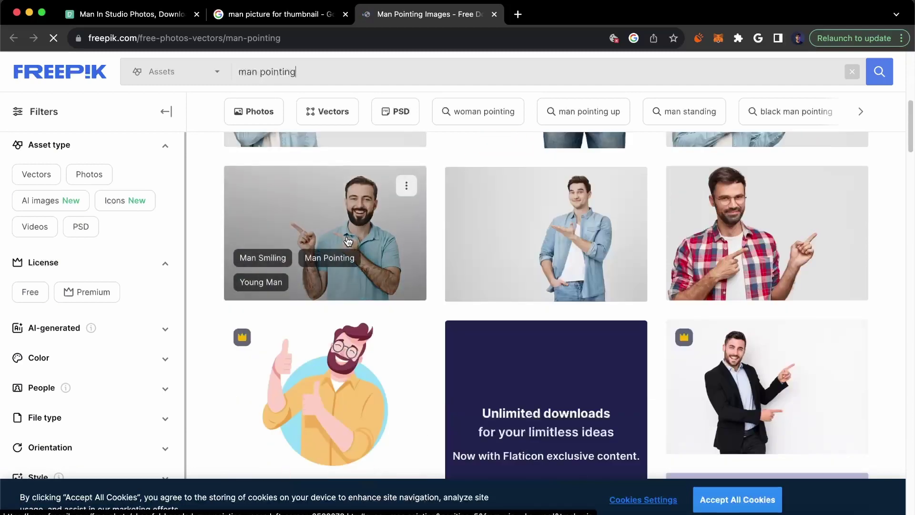
{"action": "scroll", "coordinate": [349, 239], "scroll_direction": "down", "scroll_amount": 5}
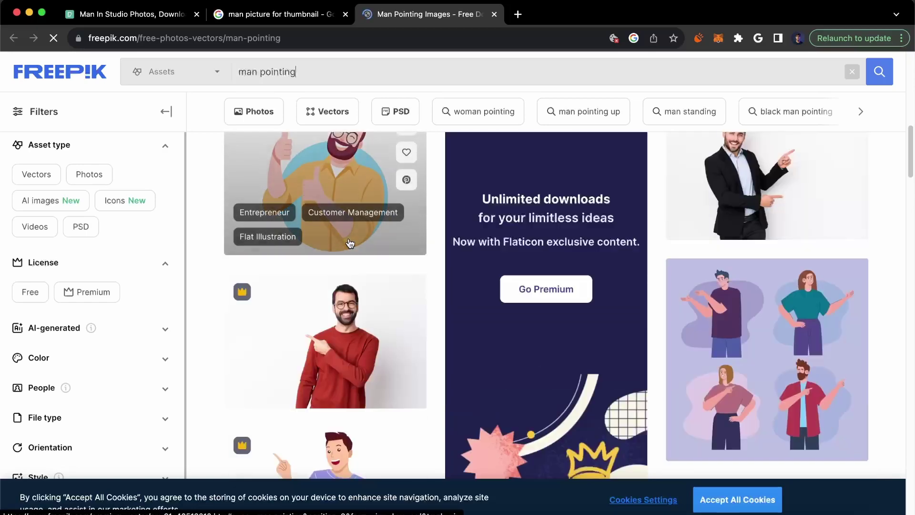
{"action": "scroll", "coordinate": [348, 238], "scroll_direction": "down", "scroll_amount": 1}
{"action": "scroll", "coordinate": [348, 239], "scroll_direction": "up", "scroll_amount": 10}
{"action": "scroll", "coordinate": [349, 244], "scroll_direction": "up", "scroll_amount": 3}
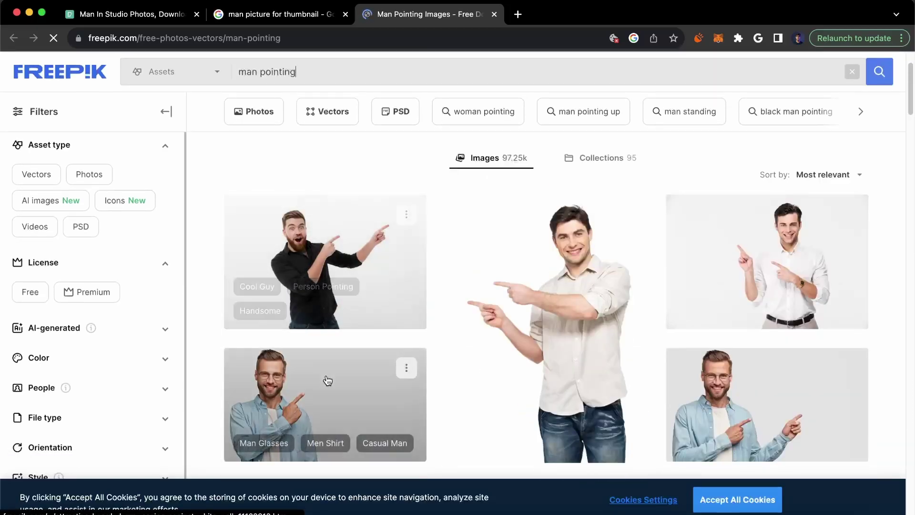
{"action": "left_click", "coordinate": [326, 380]}
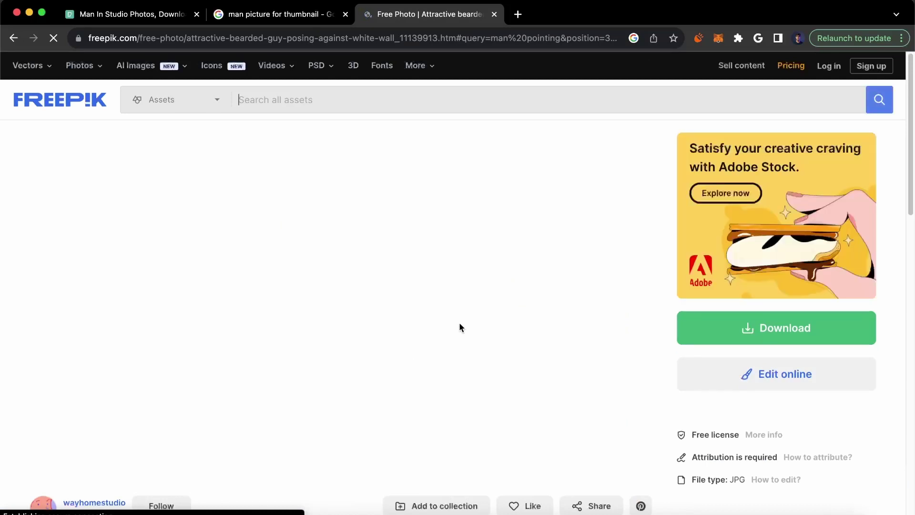
Download the free JPG and drag it from Chrome's downloads into thumbnail tutorial.psd.
{"action": "left_click", "coordinate": [753, 332]}
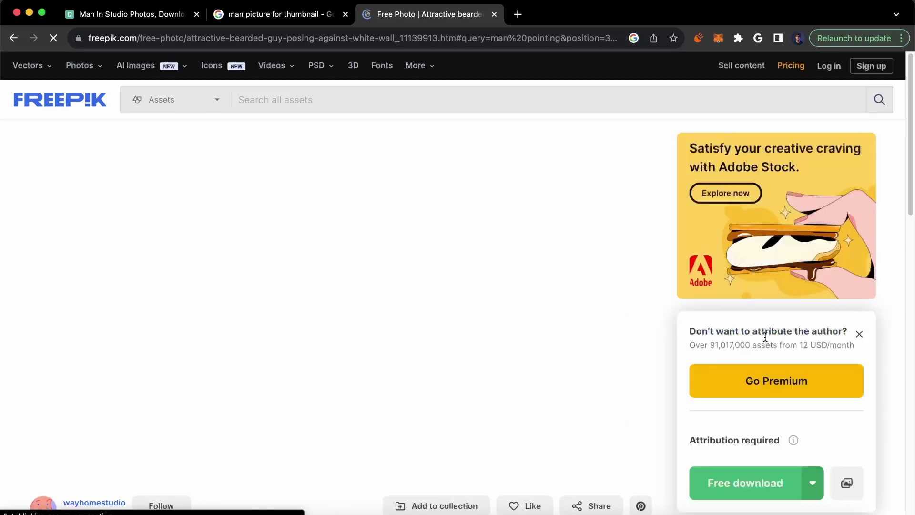
{"action": "left_click", "coordinate": [742, 482]}
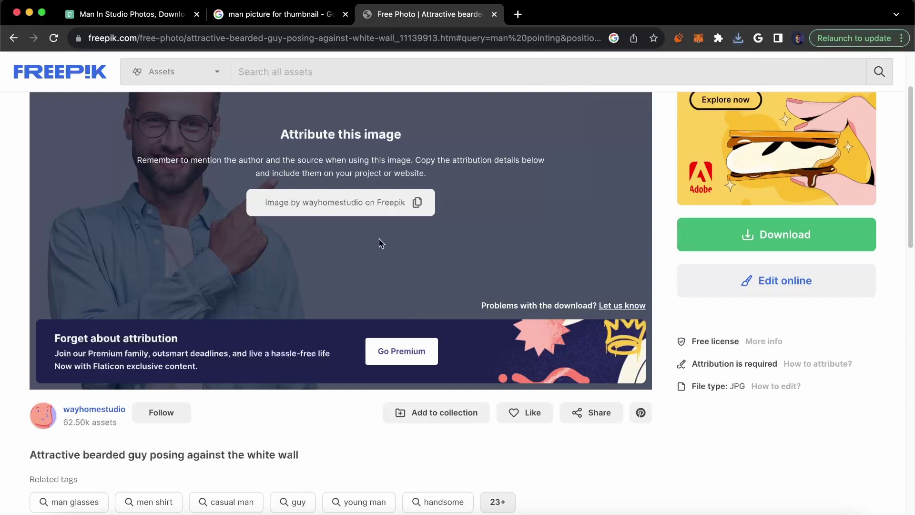
{"action": "left_click", "coordinate": [738, 38]}
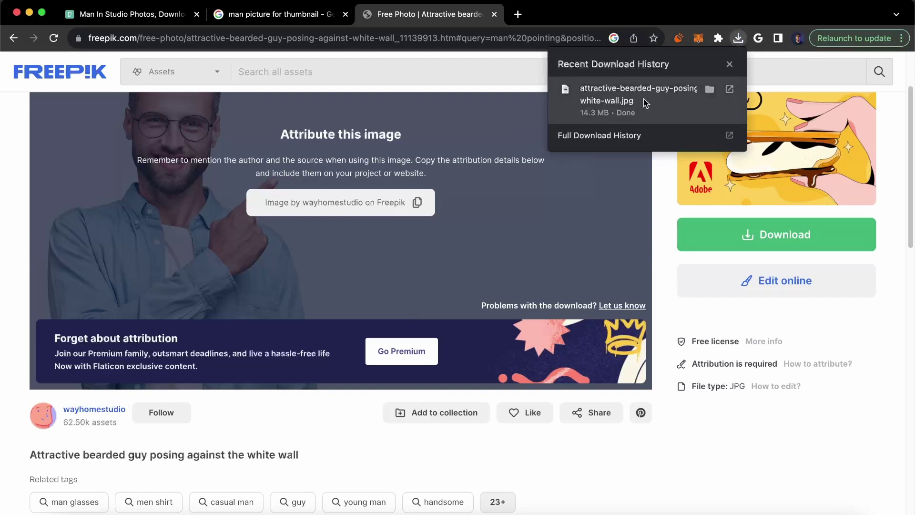
{"action": "mouse_move", "coordinate": [650, 103]}
{"action": "left_mouse_down"}
{"action": "mouse_move", "coordinate": [614, 335]}
{"action": "mouse_move", "coordinate": [552, 514]}
{"action": "mouse_move", "coordinate": [509, 392]}
{"action": "mouse_move", "coordinate": [389, 277]}
{"action": "mouse_move", "coordinate": [383, 254]}
{"action": "left_mouse_up"}
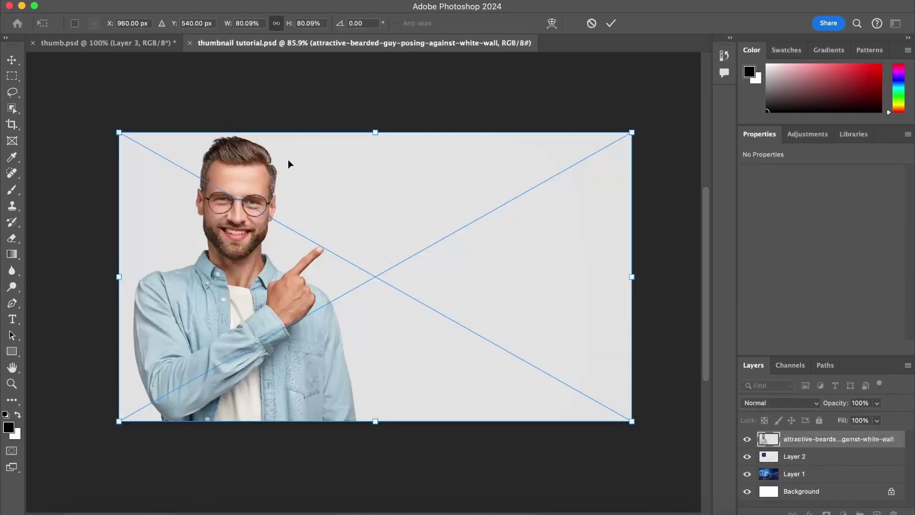
Commit the bearded man photo as a full 1920×1080 canvas layer, undoing a trial move right.
{"action": "left_click", "coordinate": [10, 61]}
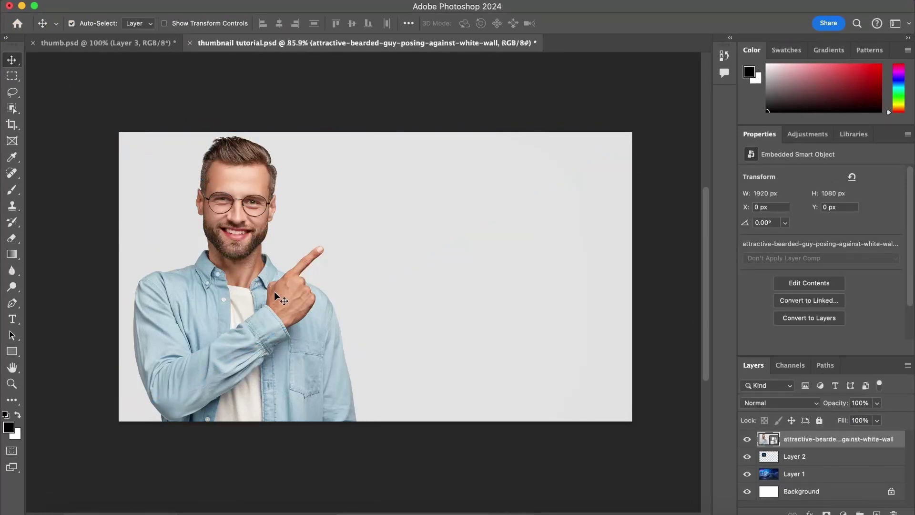
{"action": "left_click_drag", "start_coordinate": [301, 237], "coordinate": [544, 238]}
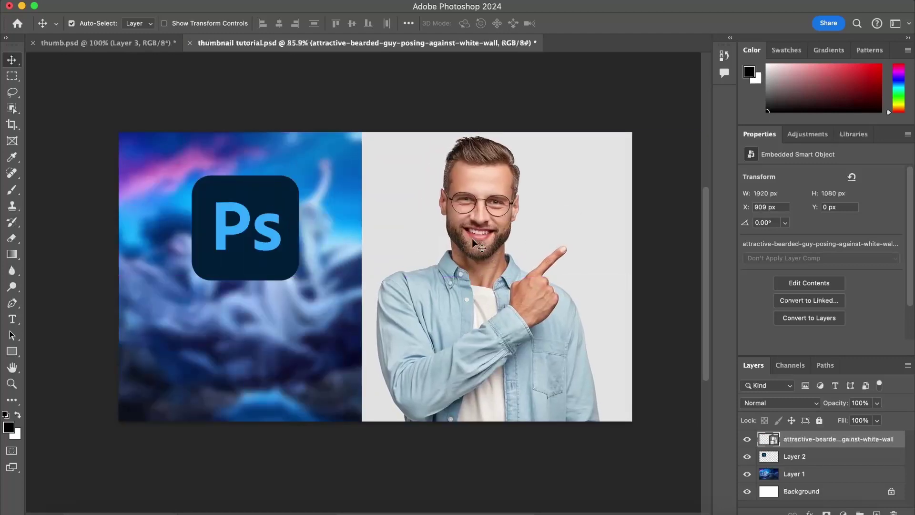
{"action": "key", "text": "super+z"}
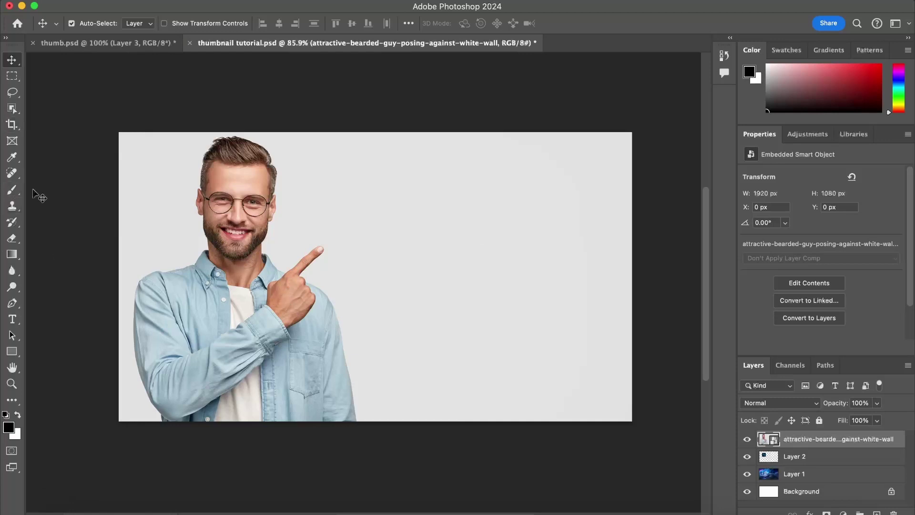
Select the man using Select > Subject with the Move tool active.
{"action": "left_click", "coordinate": [12, 303]}
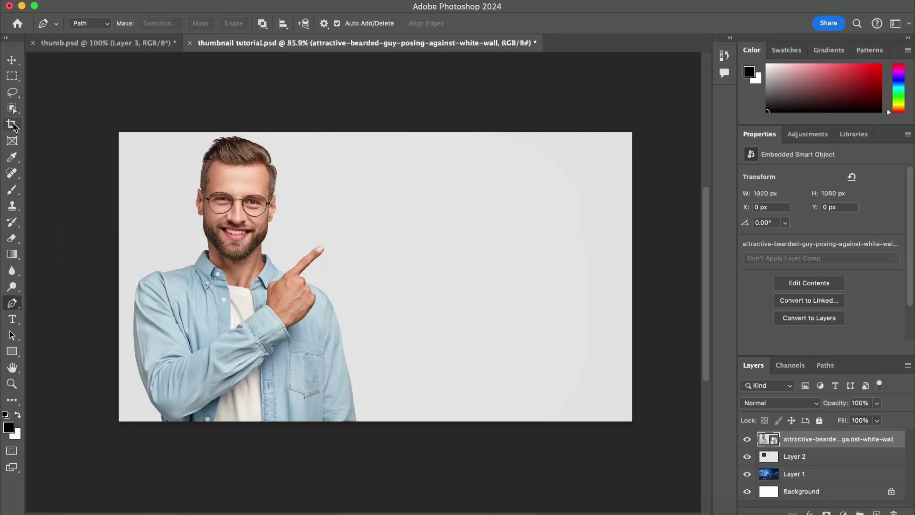
{"action": "left_click", "coordinate": [11, 60]}
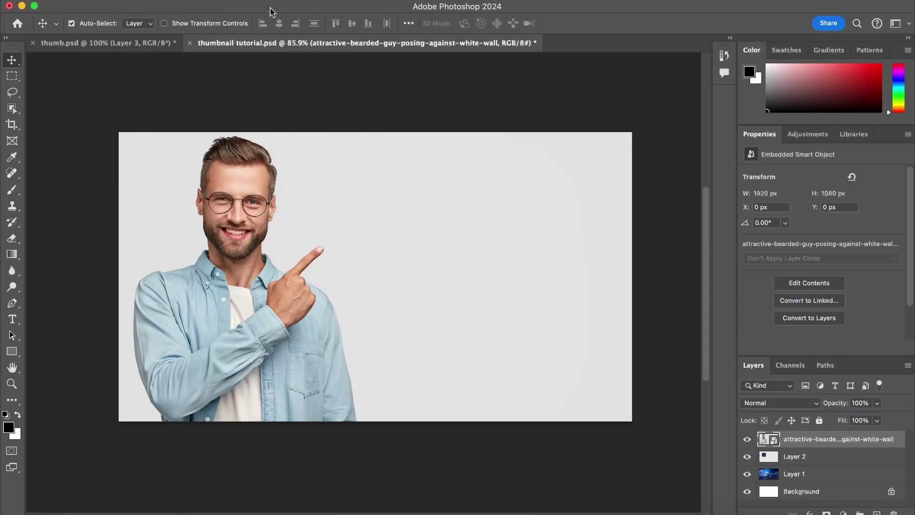
{"action": "left_click", "coordinate": [269, 4]}
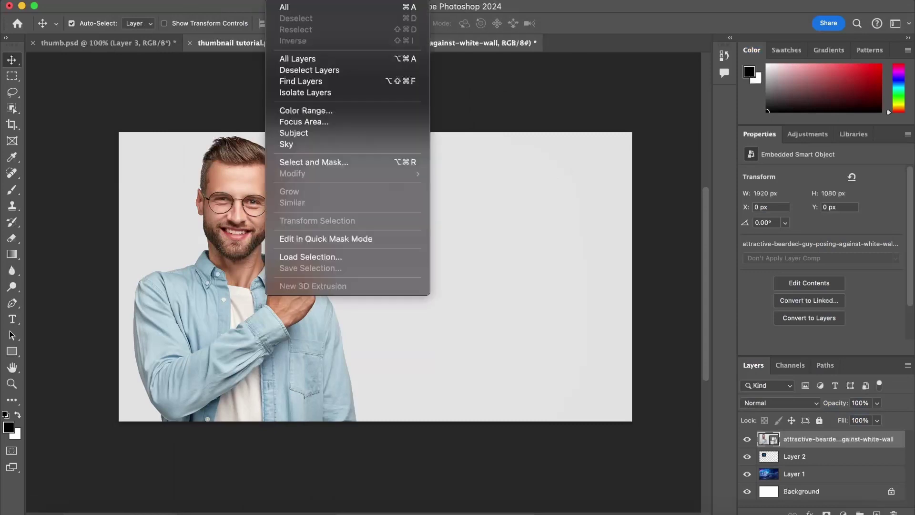
{"action": "left_click", "coordinate": [302, 136]}
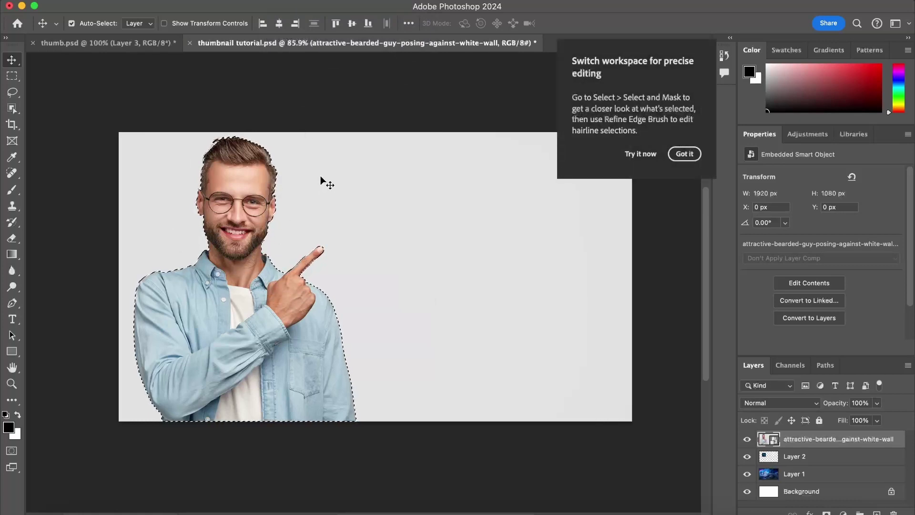
{"action": "left_click", "coordinate": [685, 153]}
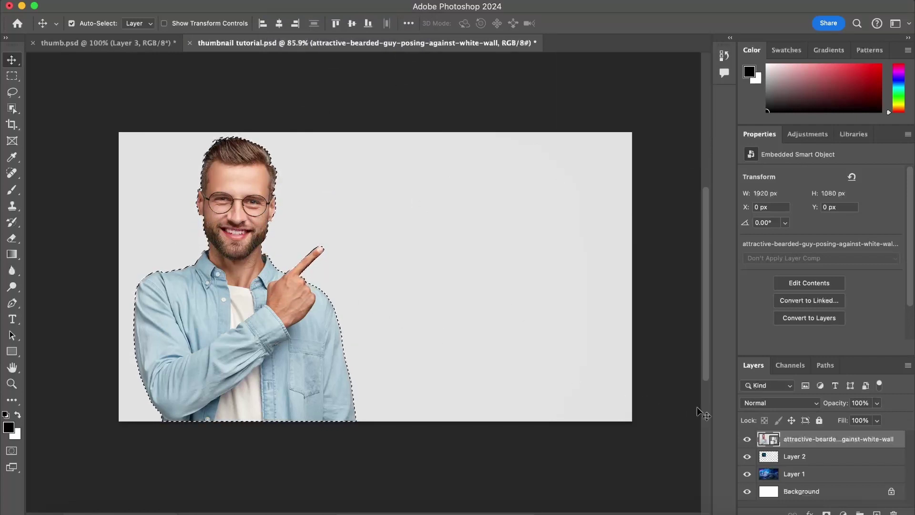
Rasterize the man's smart-object layer into a pixel layer.
{"action": "right_click", "coordinate": [809, 440]}
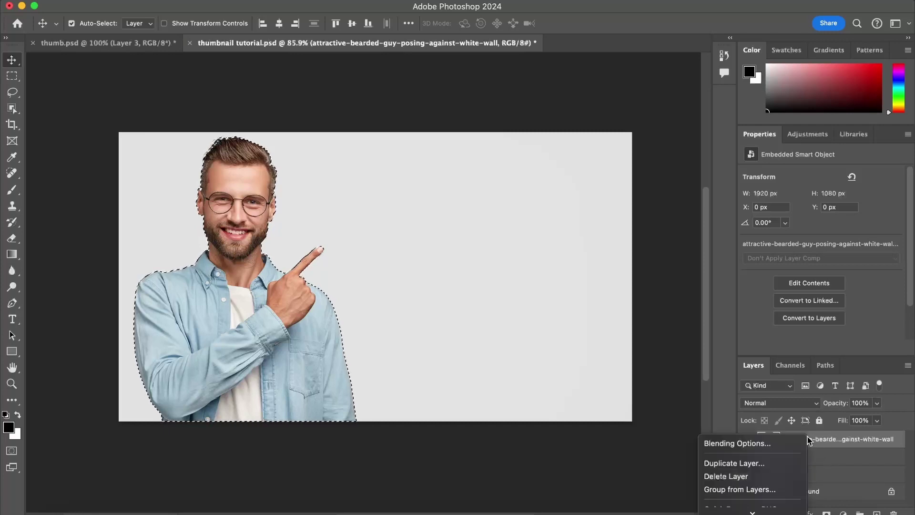
{"action": "scroll", "coordinate": [763, 450], "scroll_direction": "down", "scroll_amount": 5}
{"action": "scroll", "coordinate": [760, 381], "scroll_direction": "down", "scroll_amount": 5}
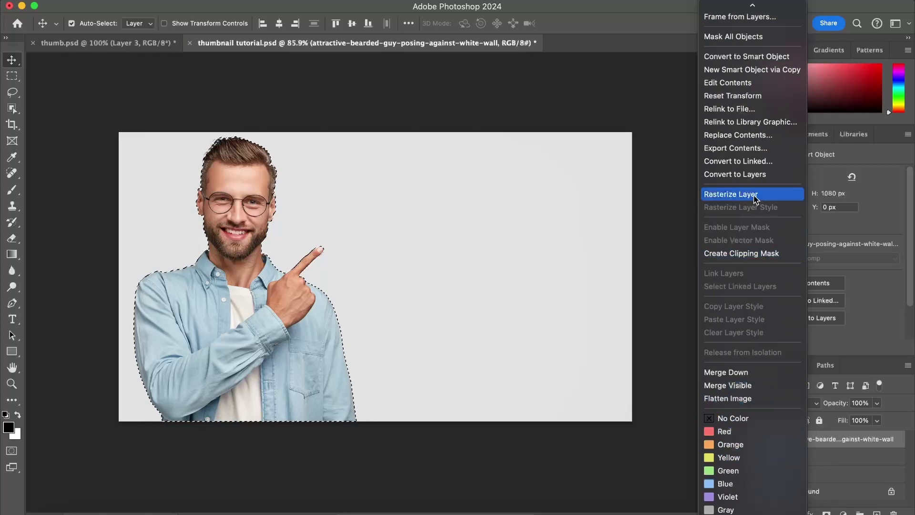
{"action": "left_click", "coordinate": [755, 195]}
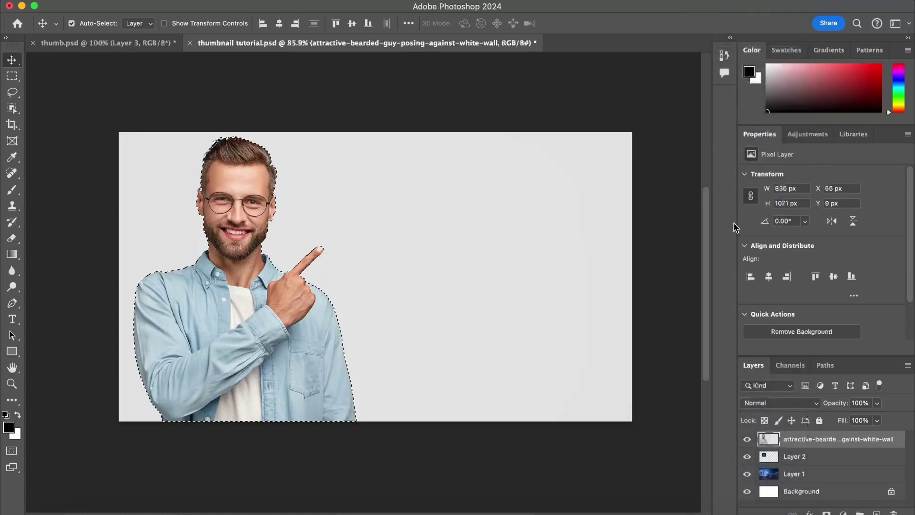
Rasterize the man's layer again and undo the trial moves of the man.
{"action": "mouse_move", "coordinate": [262, 307]}
{"action": "left_mouse_down"}
{"action": "mouse_move", "coordinate": [281, 288]}
{"action": "mouse_move", "coordinate": [280, 313]}
{"action": "mouse_move", "coordinate": [397, 277]}
{"action": "mouse_move", "coordinate": [414, 312]}
{"action": "left_mouse_up"}
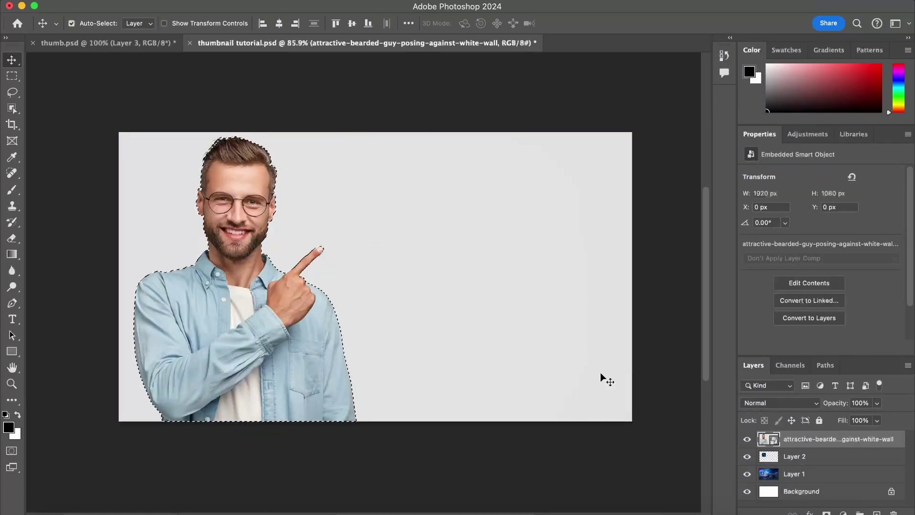
{"action": "left_click_drag", "start_coordinate": [200, 302], "coordinate": [346, 285]}
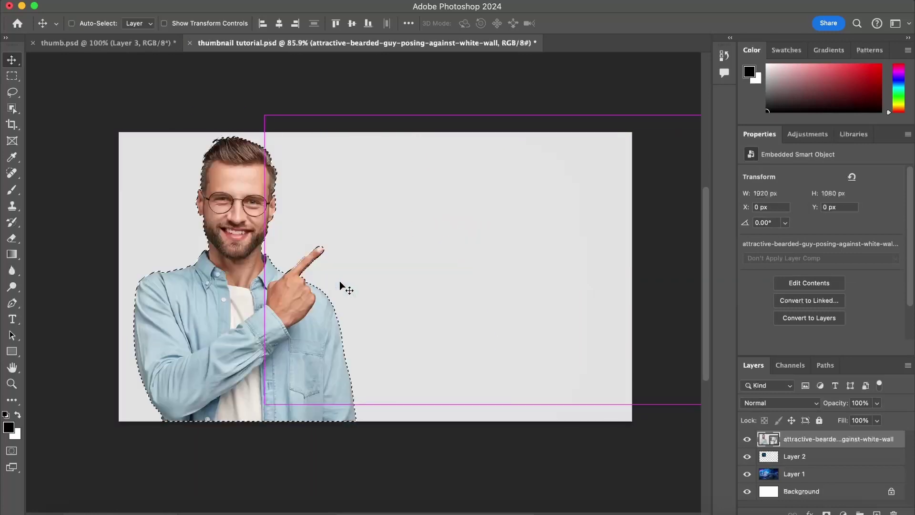
{"action": "right_click", "coordinate": [820, 445]}
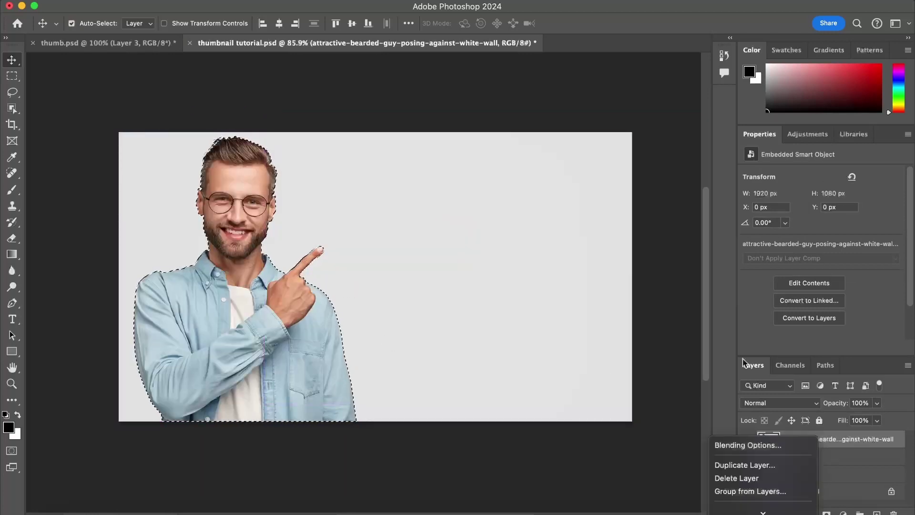
{"action": "left_click", "coordinate": [739, 194]}
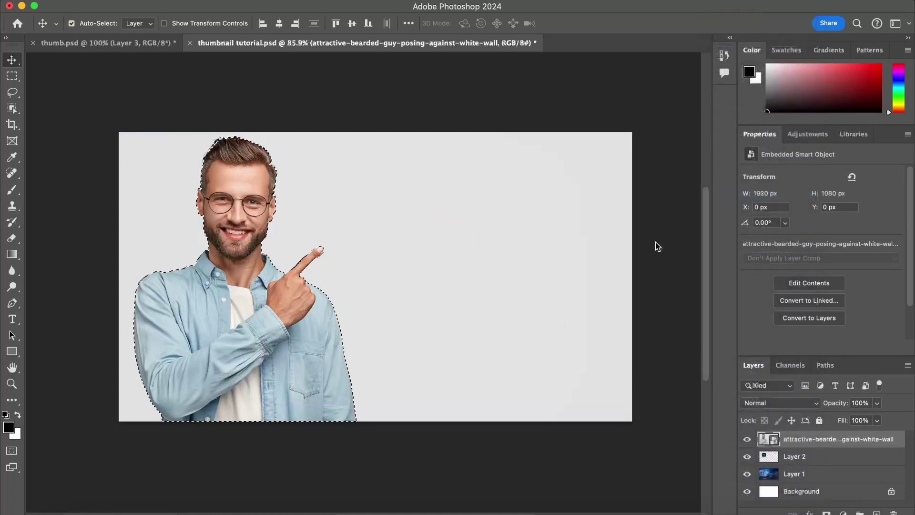
{"action": "left_click_drag", "start_coordinate": [256, 321], "coordinate": [415, 304]}
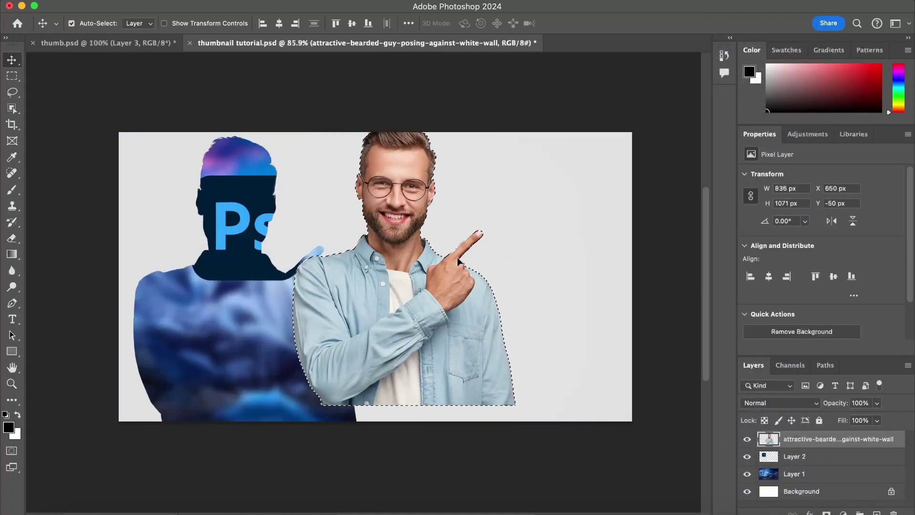
{"action": "key", "text": "super"}
{"action": "key", "text": "super+z"}
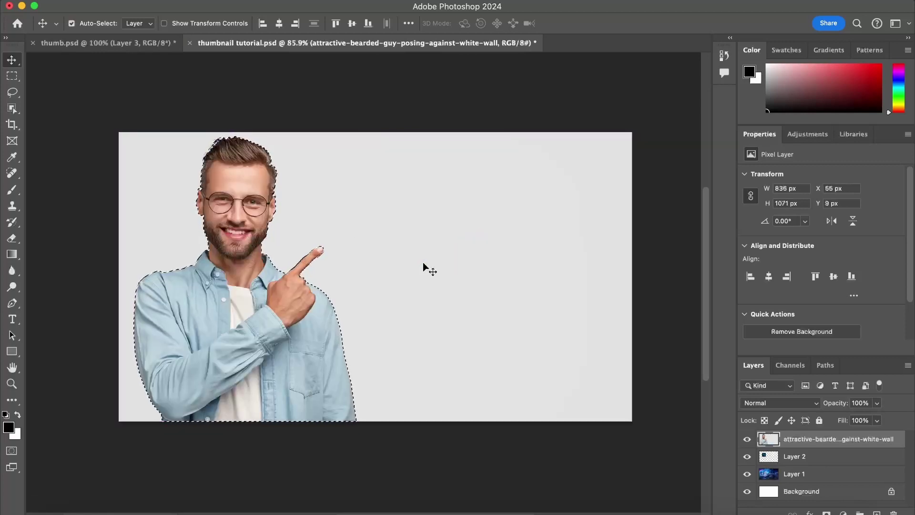
Cut the selected man and paste him onto Layer 3, leaving the white-wall layer active.
{"action": "key", "text": "super+x"}
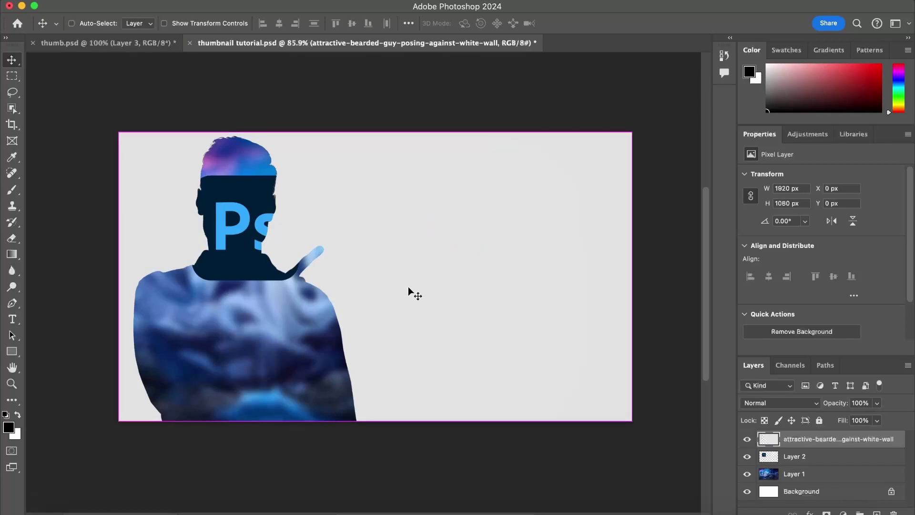
{"action": "key", "text": "super+v"}
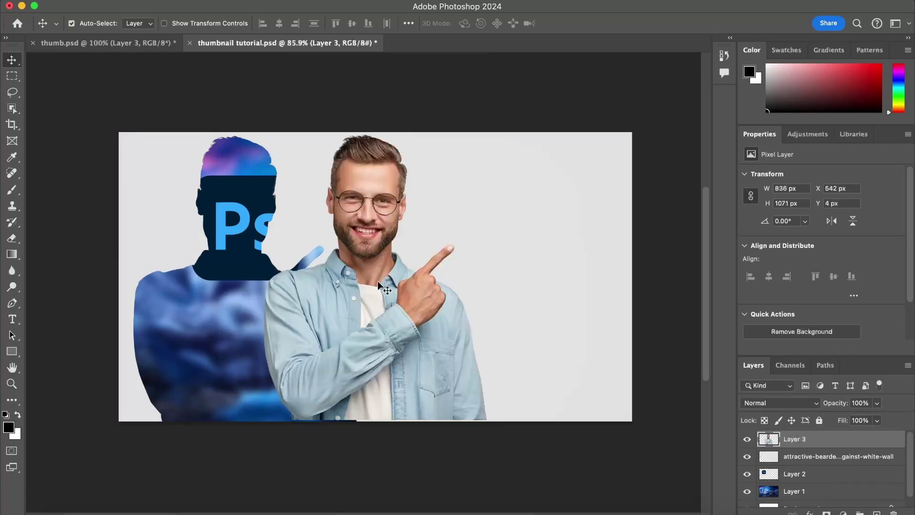
{"action": "left_click", "coordinate": [506, 205]}
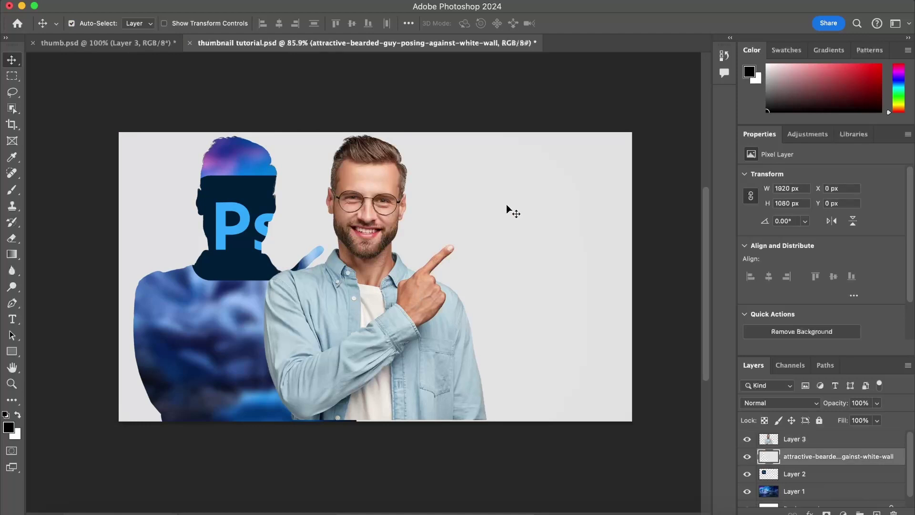
{"action": "left_click", "coordinate": [797, 442]}
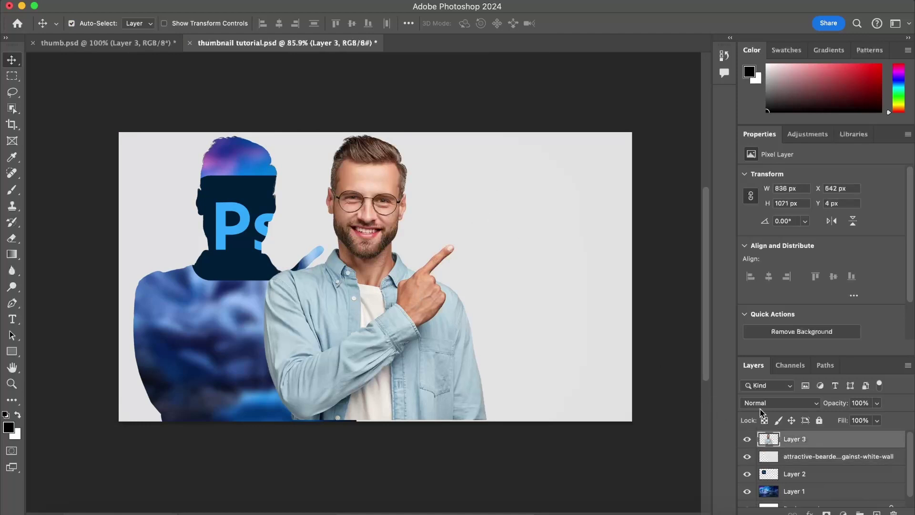
{"action": "left_click", "coordinate": [799, 458]}
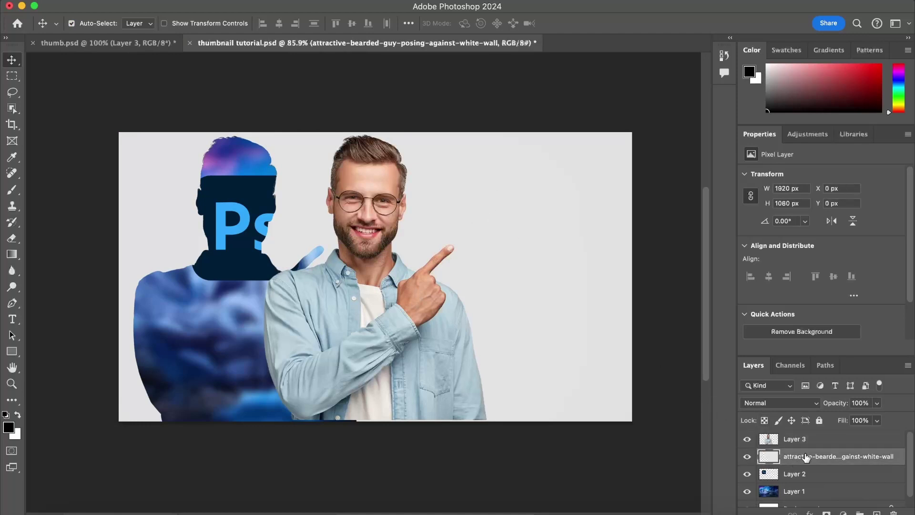
Delete the white-wall layer, then move the man right and enlarge him to about 112%.
{"action": "key", "text": "BackSpace"}
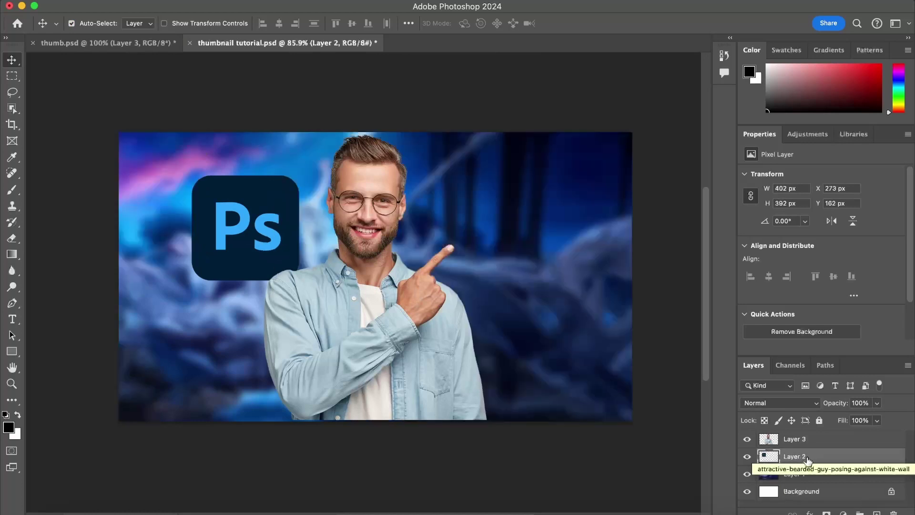
{"action": "mouse_move", "coordinate": [365, 315]}
{"action": "left_mouse_down"}
{"action": "mouse_move", "coordinate": [390, 284]}
{"action": "mouse_move", "coordinate": [490, 316]}
{"action": "left_mouse_up"}
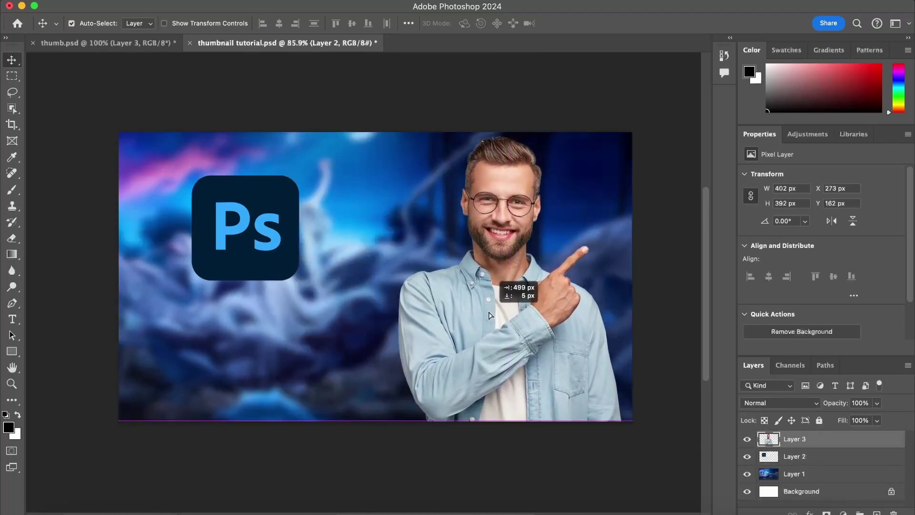
{"action": "left_click_drag", "start_coordinate": [490, 315], "coordinate": [485, 310]}
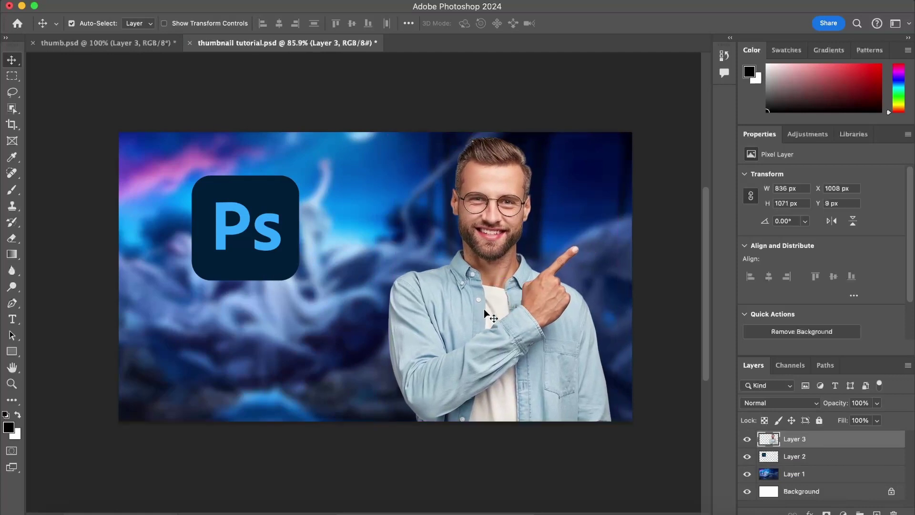
{"action": "key", "text": "ctrl+t"}
{"action": "left_click_drag", "start_coordinate": [505, 420], "coordinate": [500, 455]}
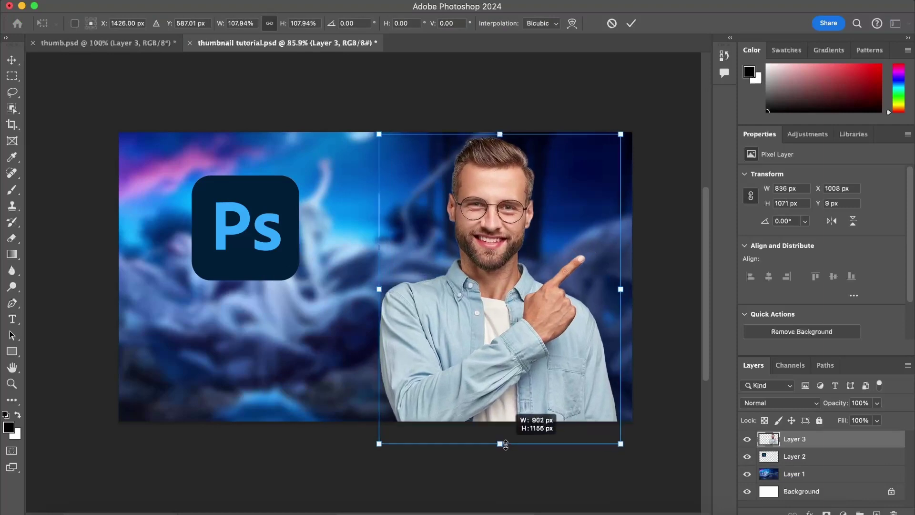
{"action": "left_click_drag", "start_coordinate": [486, 363], "coordinate": [482, 370]}
{"action": "left_click", "coordinate": [631, 24]}
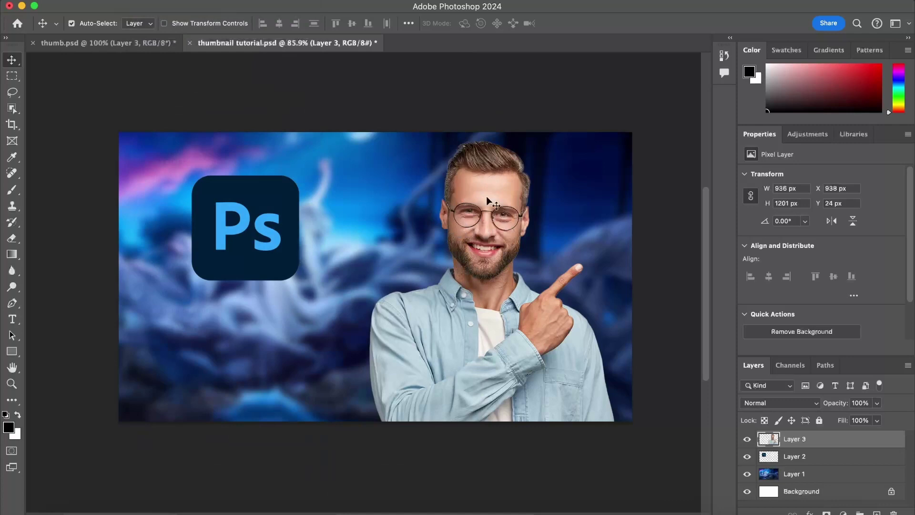
Flip the man horizontally and reposition him pointing toward the Ps logo.
{"action": "left_click", "coordinate": [148, 0]}
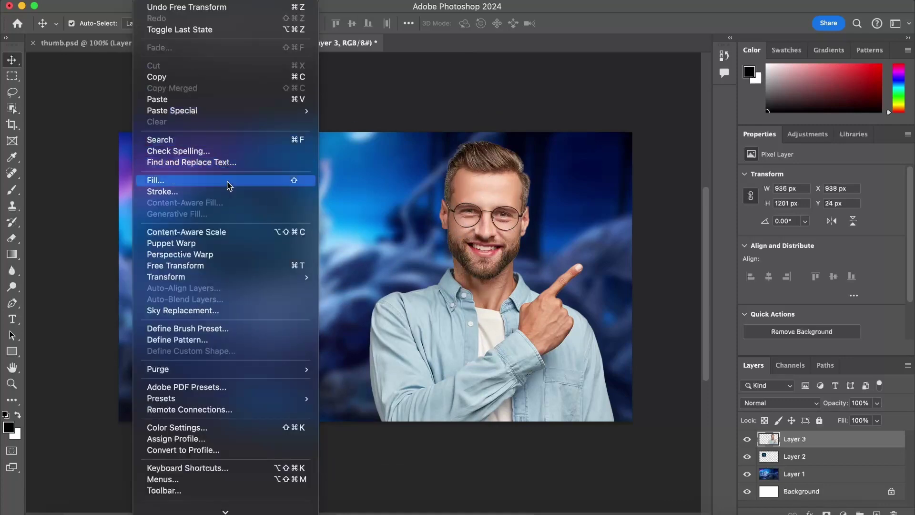
{"action": "mouse_move", "coordinate": [166, 276]}
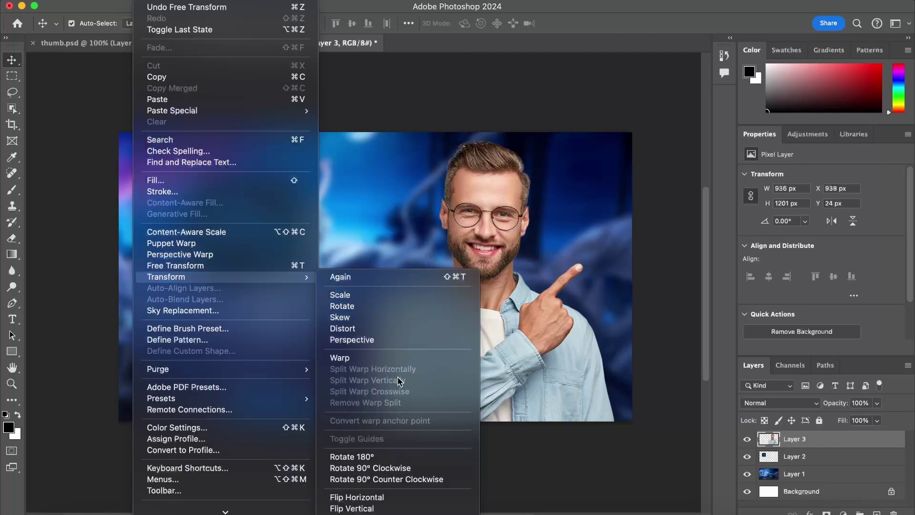
{"action": "left_click", "coordinate": [370, 497]}
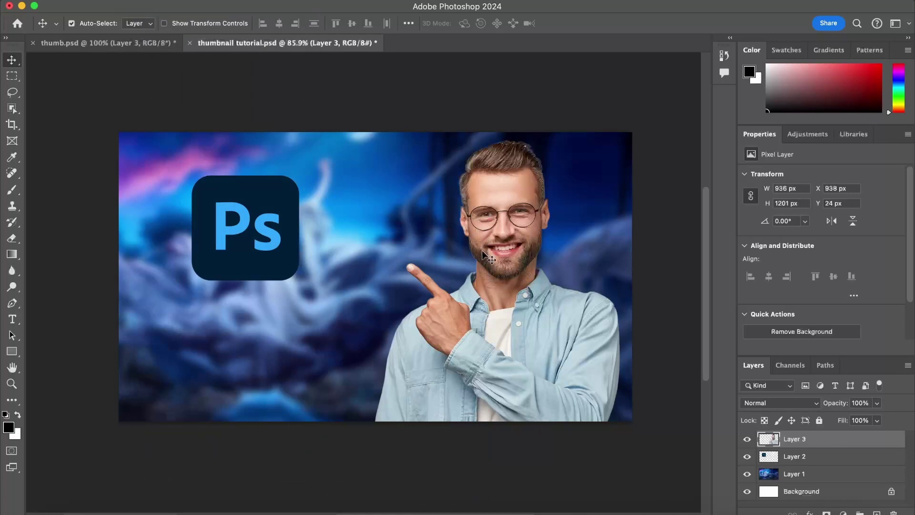
{"action": "left_click_drag", "start_coordinate": [479, 254], "coordinate": [489, 265]}
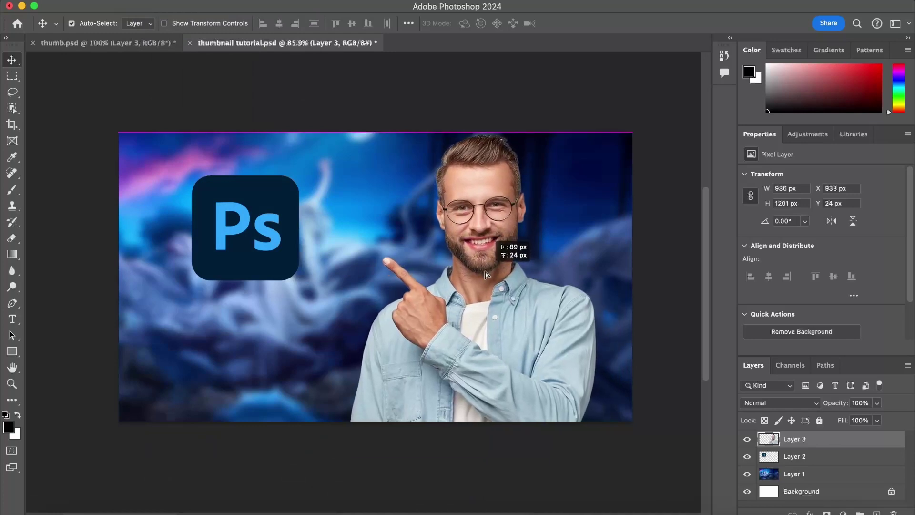
{"action": "mouse_move", "coordinate": [488, 266]}
{"action": "left_mouse_down"}
{"action": "mouse_move", "coordinate": [490, 279]}
{"action": "mouse_move", "coordinate": [489, 267]}
{"action": "left_mouse_up"}
{"action": "left_click", "coordinate": [572, 95]}
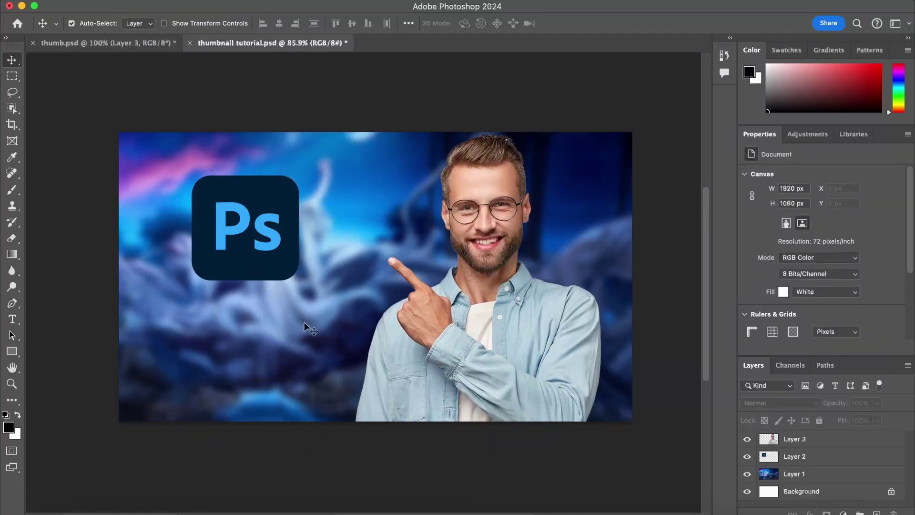
{"action": "key", "text": "ctrl+s"}
{"action": "left_click", "coordinate": [13, 320]}
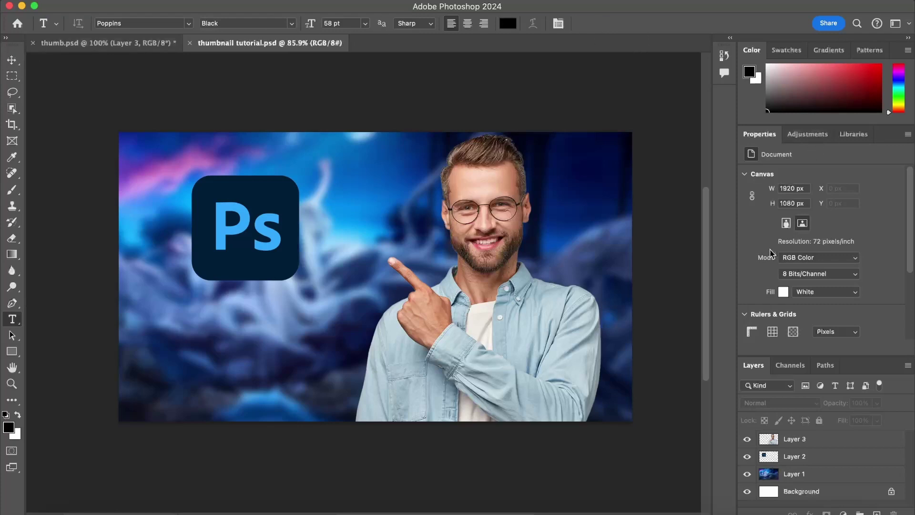
{"action": "scroll", "coordinate": [772, 265], "scroll_direction": "down", "scroll_amount": 2}
{"action": "scroll", "coordinate": [772, 267], "scroll_direction": "down", "scroll_amount": 3}
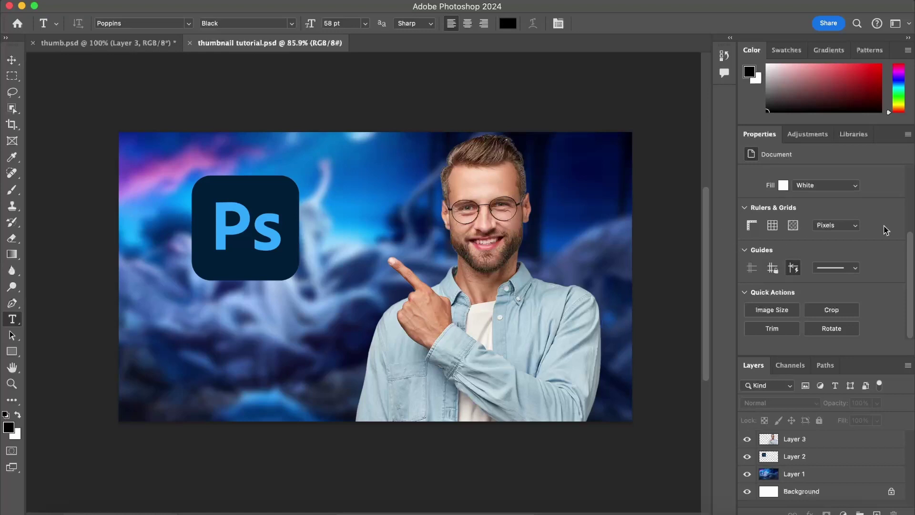
{"action": "scroll", "coordinate": [809, 261], "scroll_direction": "up", "scroll_amount": 3}
{"action": "scroll", "coordinate": [810, 260], "scroll_direction": "up", "scroll_amount": 2}
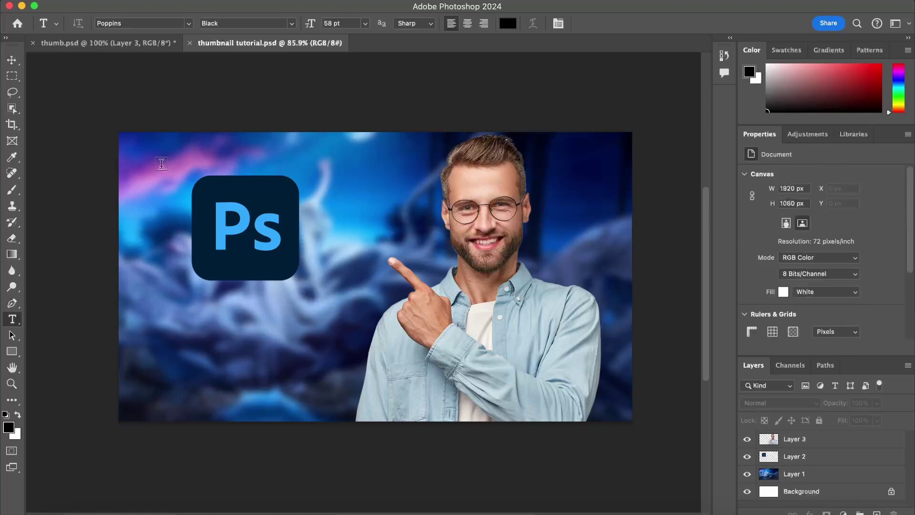
{"action": "left_click", "coordinate": [190, 23]}
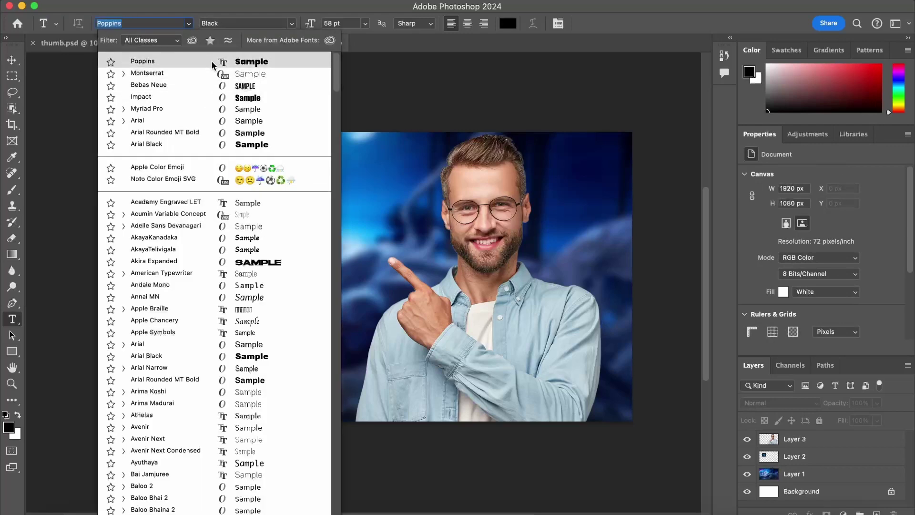
{"action": "scroll", "coordinate": [219, 143], "scroll_direction": "down", "scroll_amount": 10}
{"action": "scroll", "coordinate": [224, 226], "scroll_direction": "down", "scroll_amount": 10}
{"action": "scroll", "coordinate": [224, 226], "scroll_direction": "down", "scroll_amount": 10}
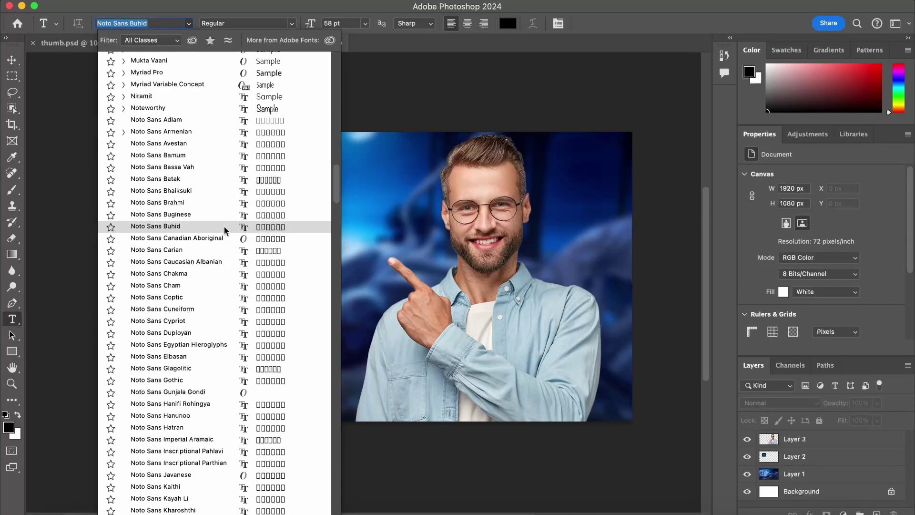
{"action": "scroll", "coordinate": [224, 226], "scroll_direction": "down", "scroll_amount": 2}
{"action": "scroll", "coordinate": [227, 233], "scroll_direction": "down", "scroll_amount": 10}
{"action": "scroll", "coordinate": [227, 234], "scroll_direction": "down", "scroll_amount": 15}
{"action": "scroll", "coordinate": [223, 247], "scroll_direction": "up", "scroll_amount": 20}
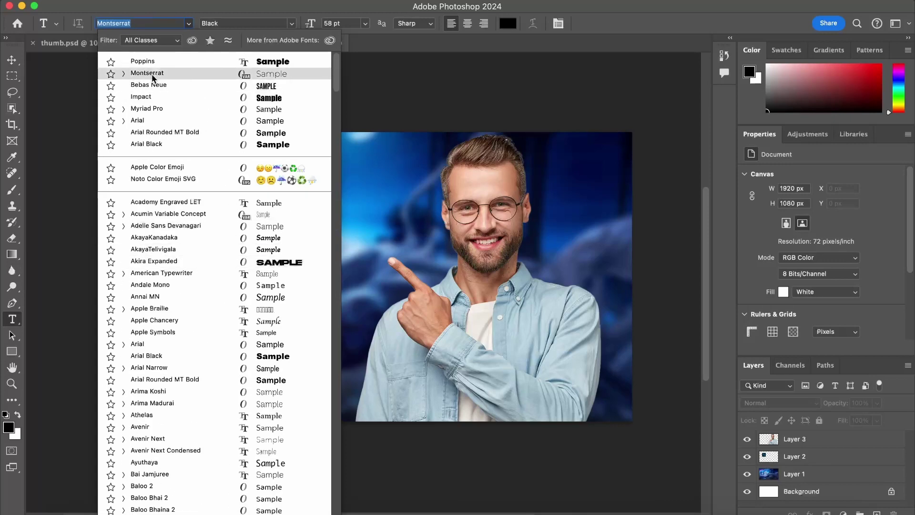
{"action": "left_click", "coordinate": [124, 74]}
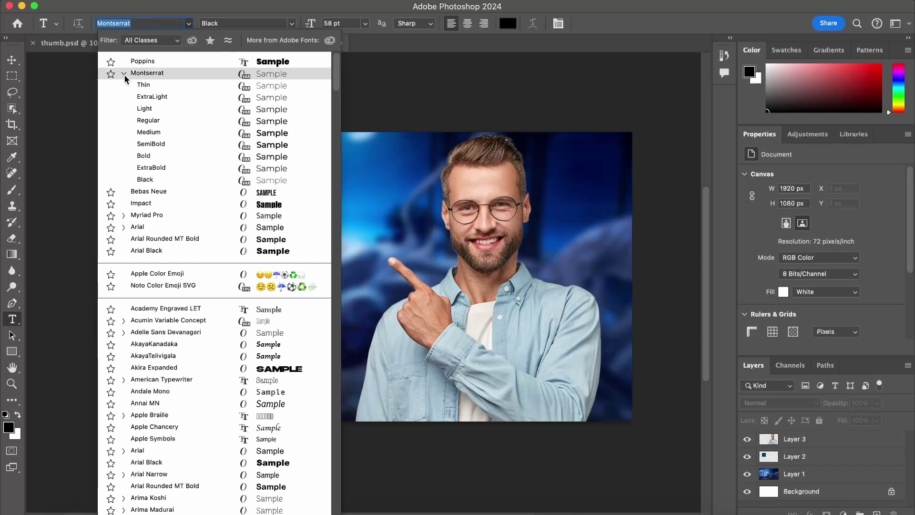
{"action": "left_click", "coordinate": [149, 62]}
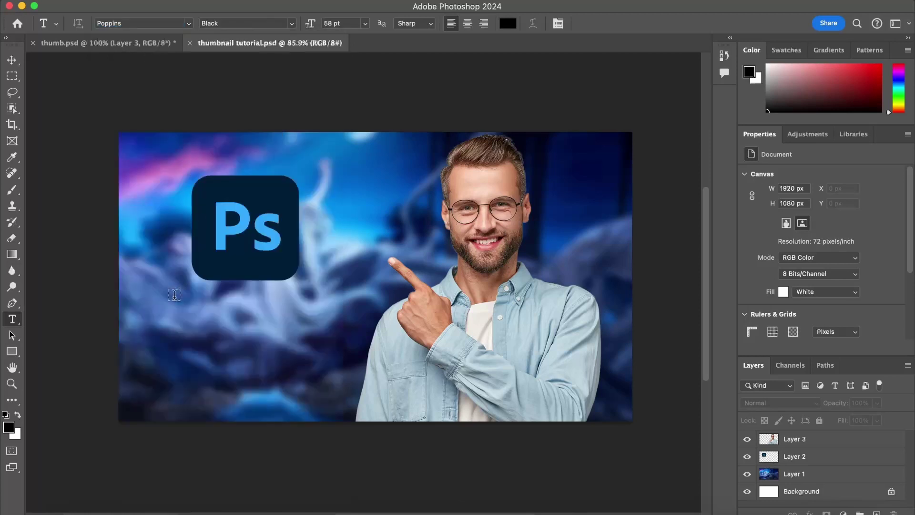
{"action": "left_click", "coordinate": [290, 24]}
Set the Poppins Black text colour to white #ffffff in the Color Picker.
{"action": "left_click", "coordinate": [276, 21]}
{"action": "left_click", "coordinate": [507, 23]}
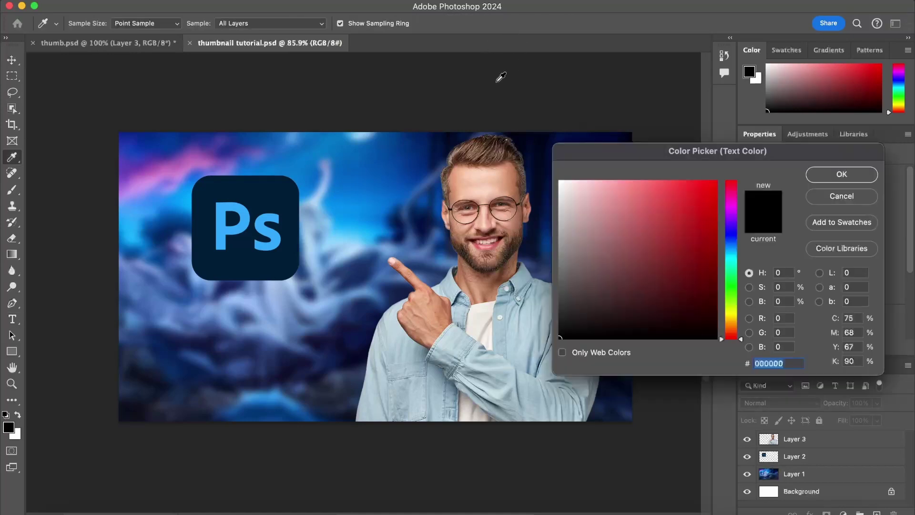
{"action": "left_click", "coordinate": [842, 198]}
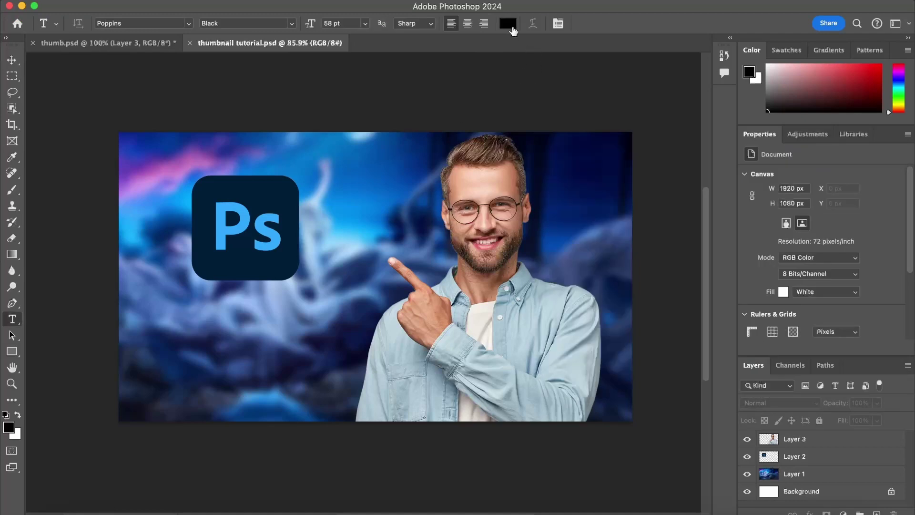
{"action": "left_click", "coordinate": [508, 23]}
{"action": "left_click_drag", "start_coordinate": [607, 181], "coordinate": [591, 225]}
{"action": "left_click_drag", "start_coordinate": [688, 151], "coordinate": [467, 109]}
{"action": "left_click_drag", "start_coordinate": [401, 196], "coordinate": [322, 136]}
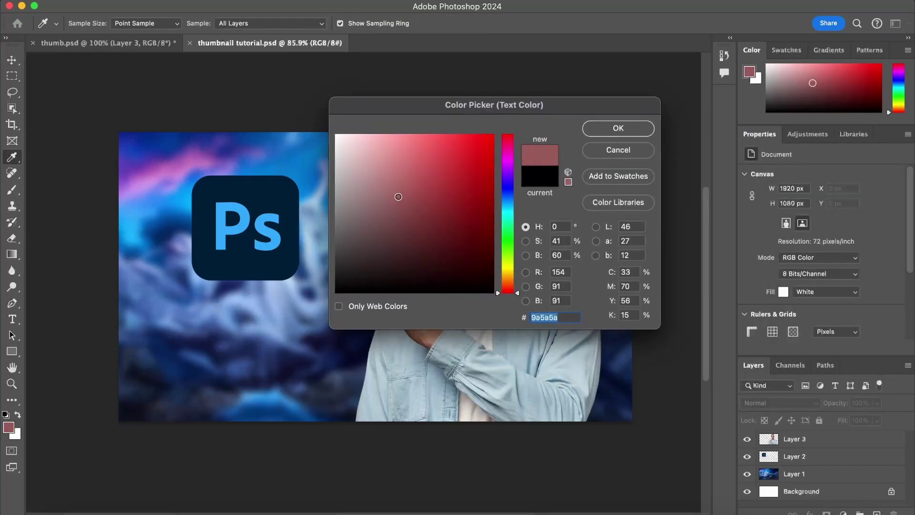
{"action": "left_click_drag", "start_coordinate": [509, 290], "coordinate": [514, 230]}
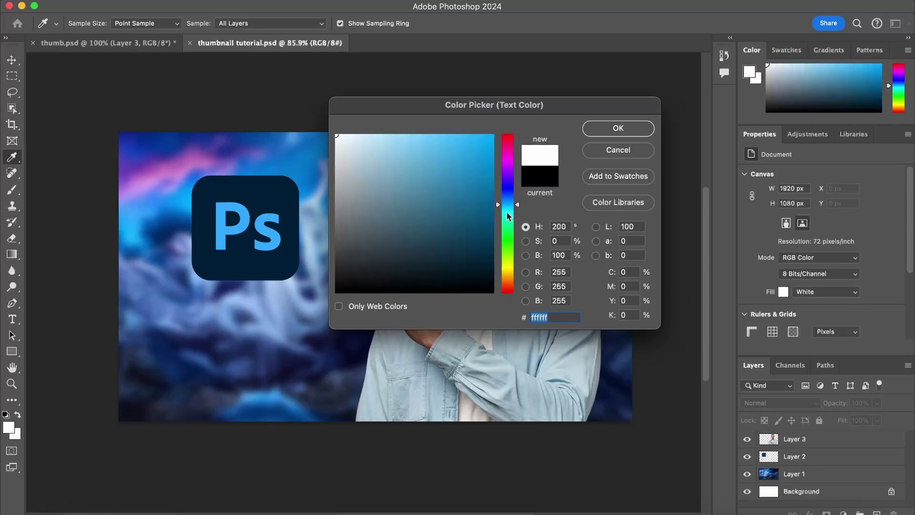
{"action": "left_click", "coordinate": [358, 154]}
{"action": "mouse_move", "coordinate": [358, 154]}
{"action": "left_mouse_down"}
{"action": "mouse_move", "coordinate": [342, 266]}
{"action": "mouse_move", "coordinate": [384, 172]}
{"action": "mouse_move", "coordinate": [460, 144]}
{"action": "mouse_move", "coordinate": [413, 162]}
{"action": "left_mouse_up"}
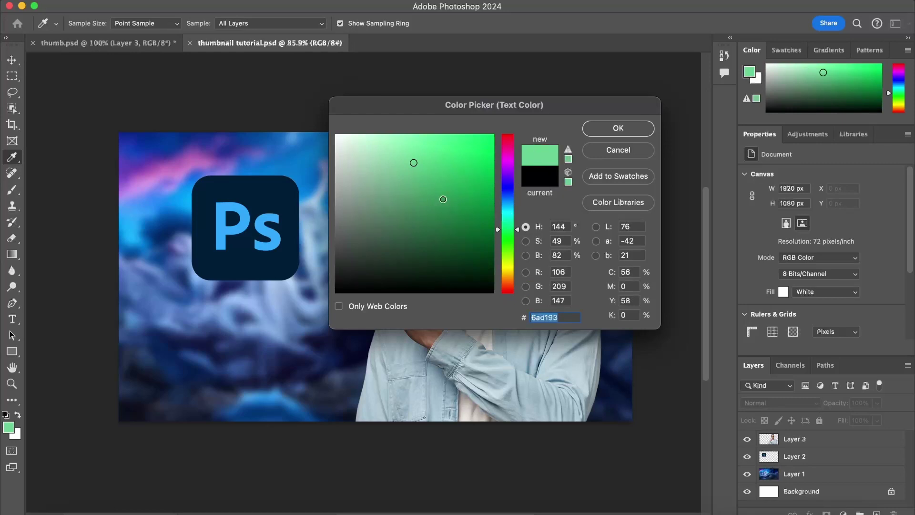
{"action": "mouse_move", "coordinate": [444, 199]}
{"action": "left_mouse_down"}
{"action": "mouse_move", "coordinate": [322, 134]}
{"action": "mouse_move", "coordinate": [333, 122]}
{"action": "left_mouse_up"}
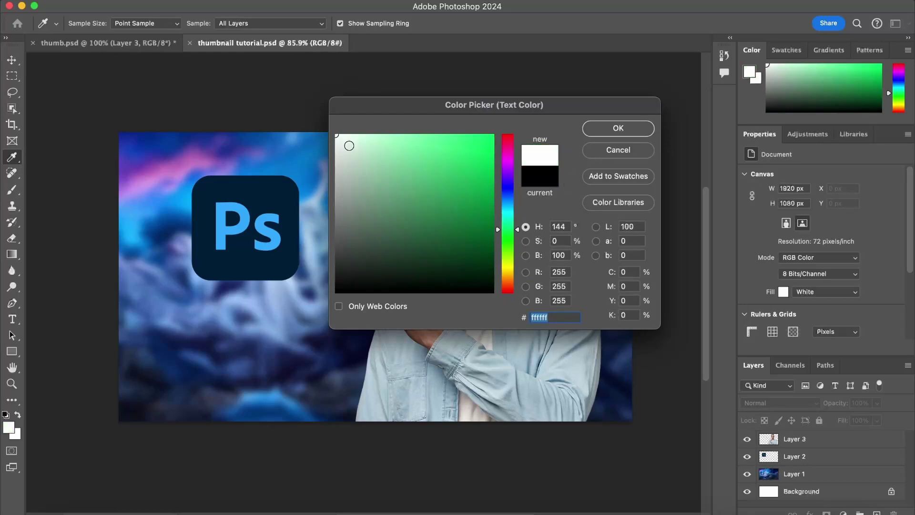
{"action": "left_click_drag", "start_coordinate": [354, 176], "coordinate": [250, 418]}
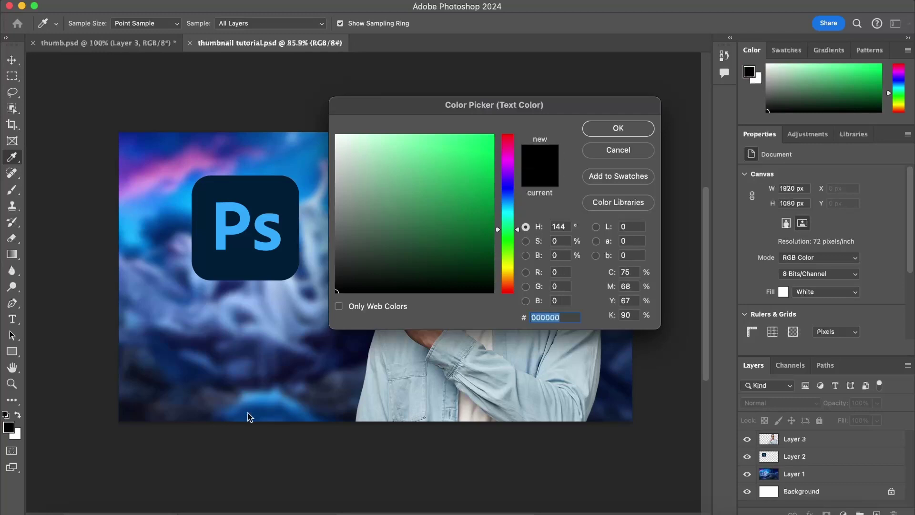
{"action": "left_click_drag", "start_coordinate": [360, 218], "coordinate": [261, 93]}
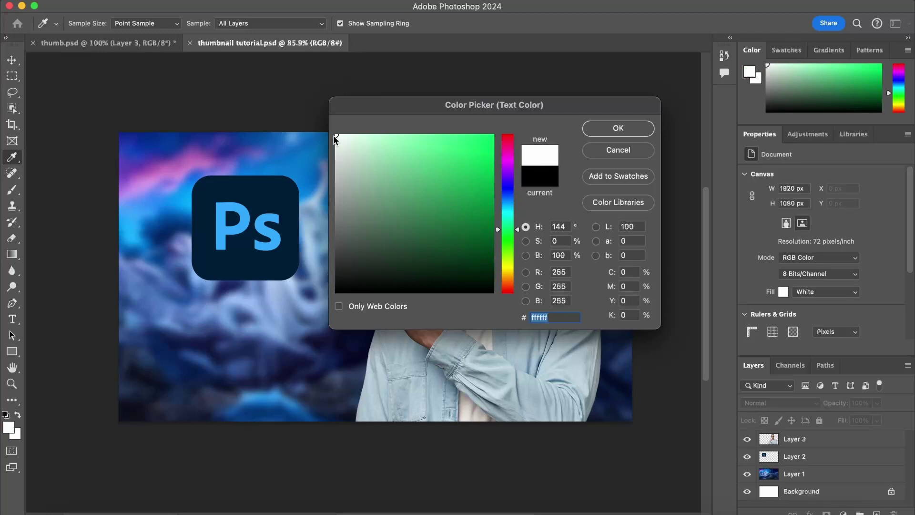
{"action": "left_click", "coordinate": [618, 129]}
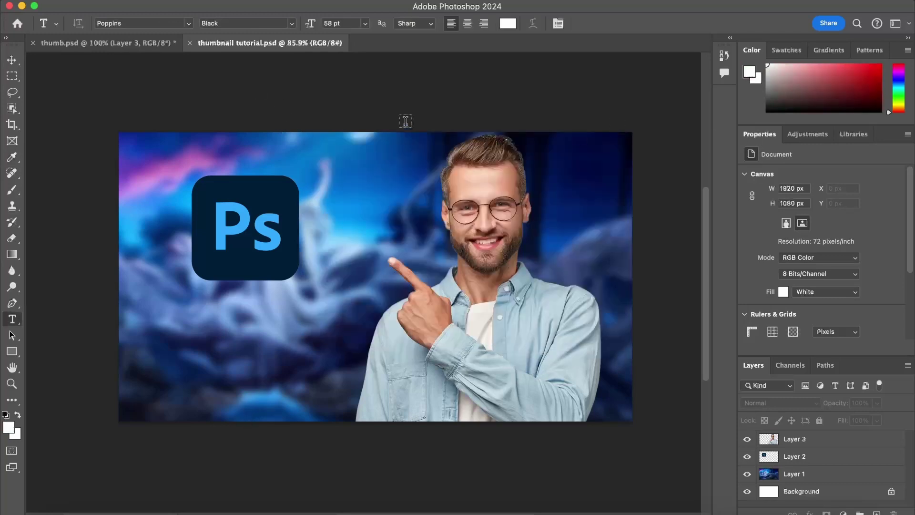
Type the white text 'PHOTOSHOP' below the Ps logo and commit it.
{"action": "left_click", "coordinate": [203, 324]}
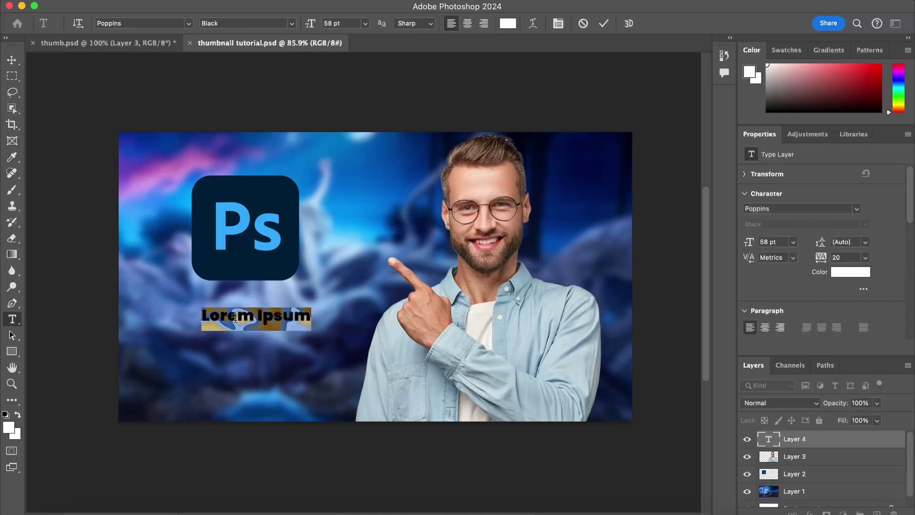
{"action": "key", "text": "BackSpace"}
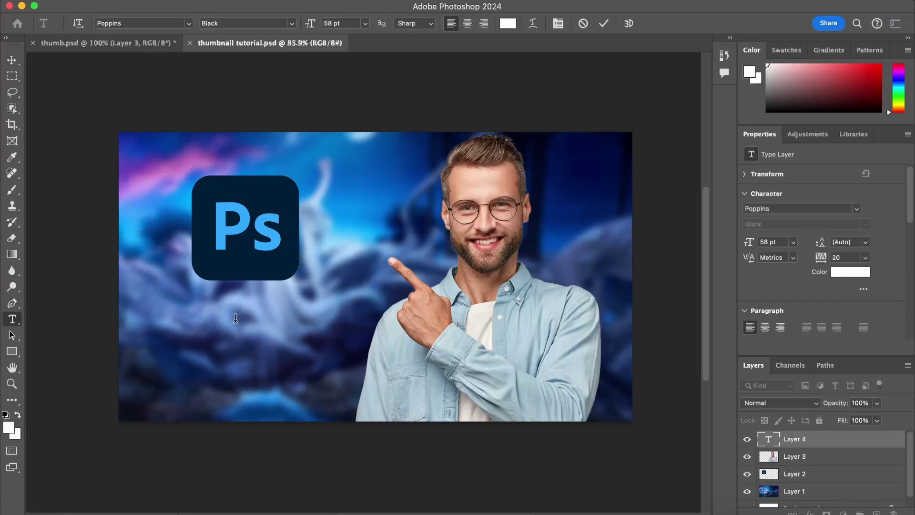
{"action": "type", "text": "Ad"}
{"action": "key", "text": "BackSpace"}
{"action": "key", "text": "BackSpace"}
{"action": "type", "text": "PHOTO"}
{"action": "type", "text": "SHOP"}
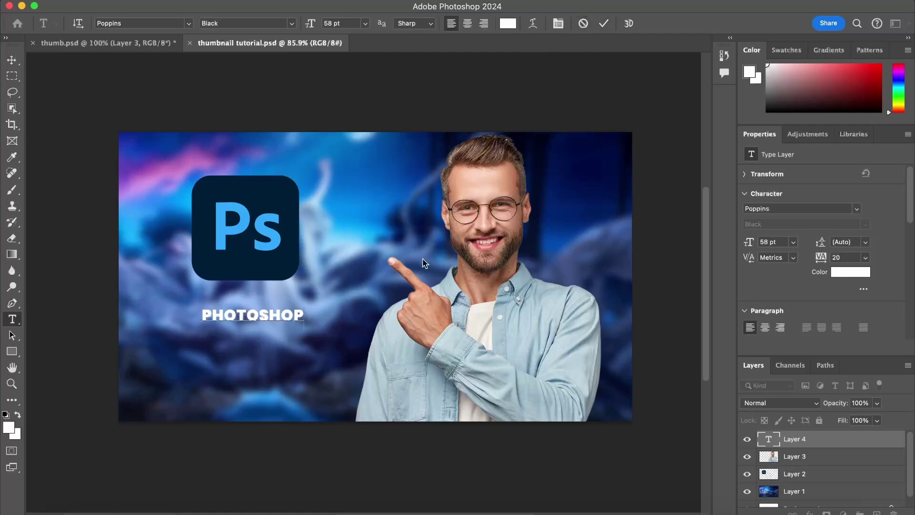
{"action": "left_click", "coordinate": [605, 24]}
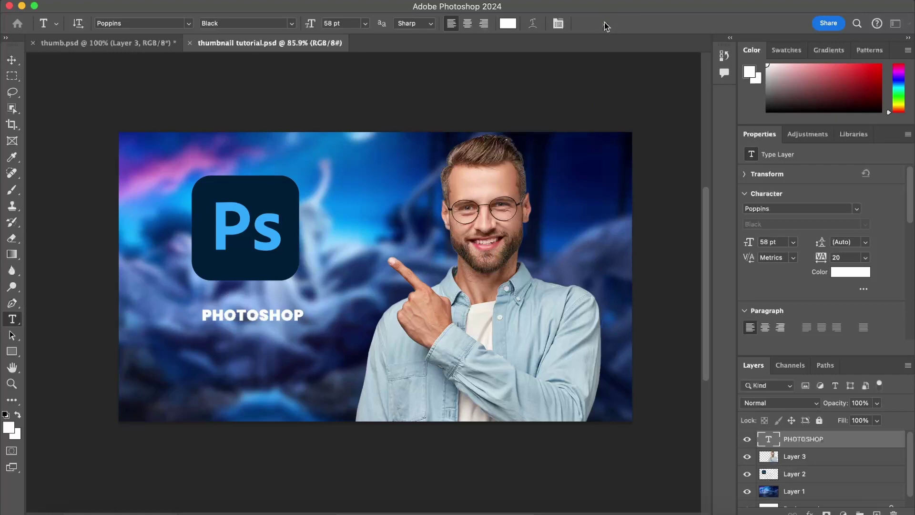
Remove the stray Lorem Ipsum placeholder text layer that was created by accident.
{"action": "left_click", "coordinate": [12, 59]}
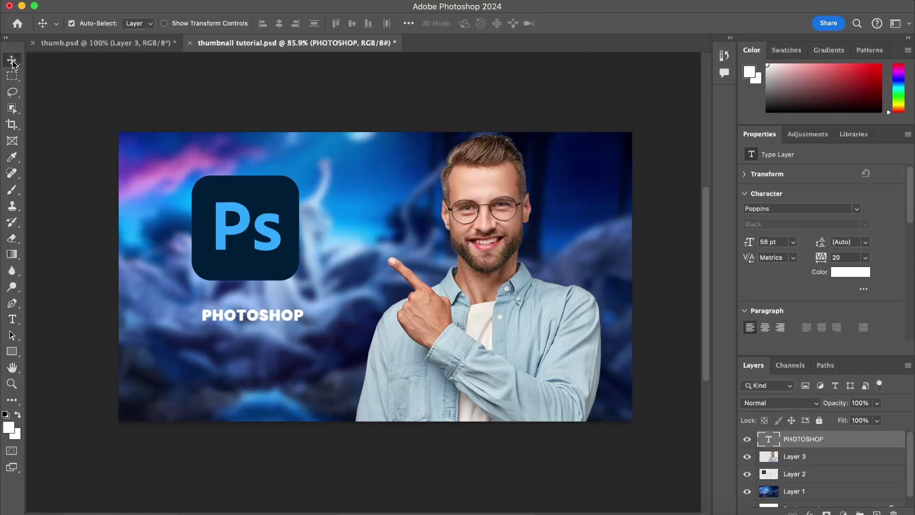
{"action": "key", "text": "t"}
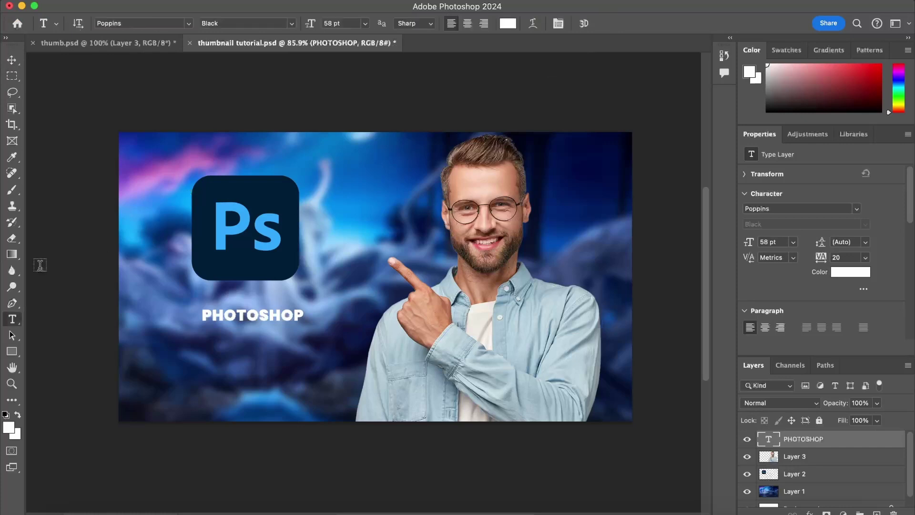
{"action": "left_click", "coordinate": [253, 100]}
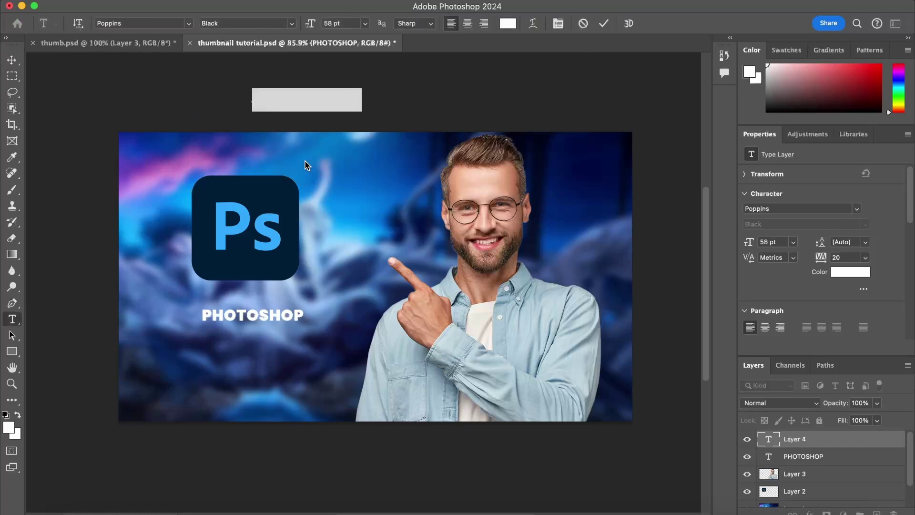
{"action": "left_click", "coordinate": [11, 60]}
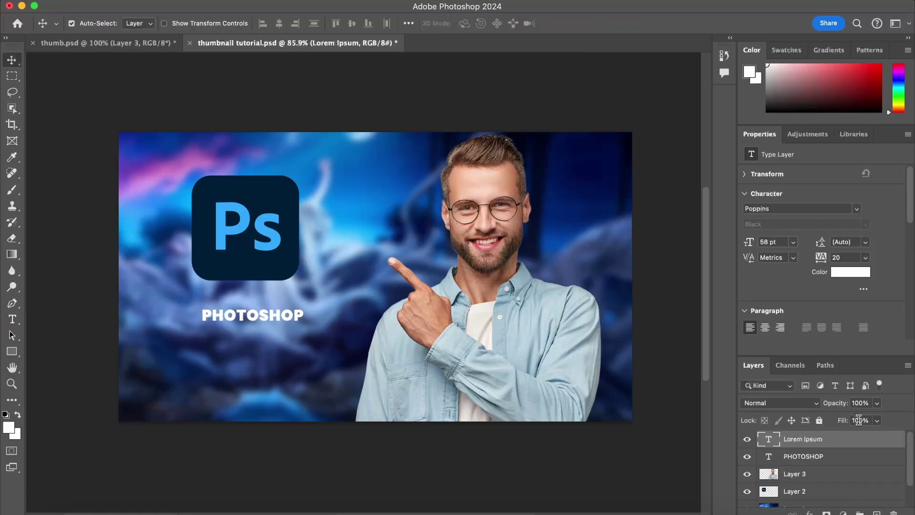
{"action": "left_click", "coordinate": [812, 456]}
{"action": "key", "text": "Delete"}
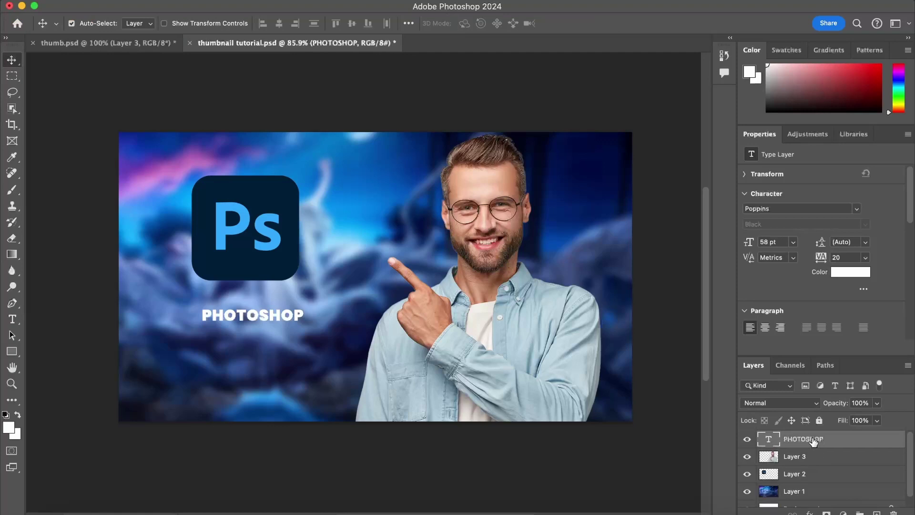
In thumb.psd, select the entire 'INTRO TO PHOTOSHOP IN HINDI/URDU Class 02' title text.
{"action": "left_click", "coordinate": [120, 44]}
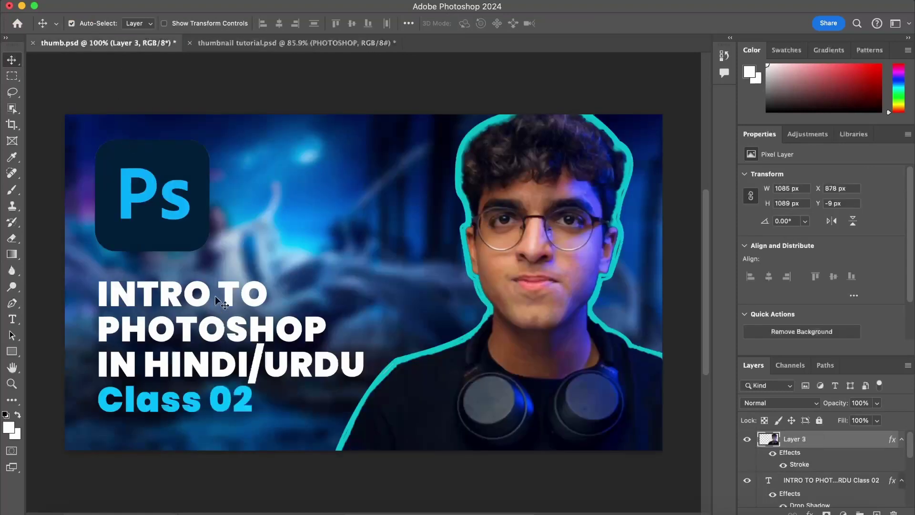
{"action": "double_click", "coordinate": [196, 319]}
{"action": "left_click", "coordinate": [178, 299]}
{"action": "left_click_drag", "start_coordinate": [96, 291], "coordinate": [297, 401]}
{"action": "key", "text": "ctrl+c"}
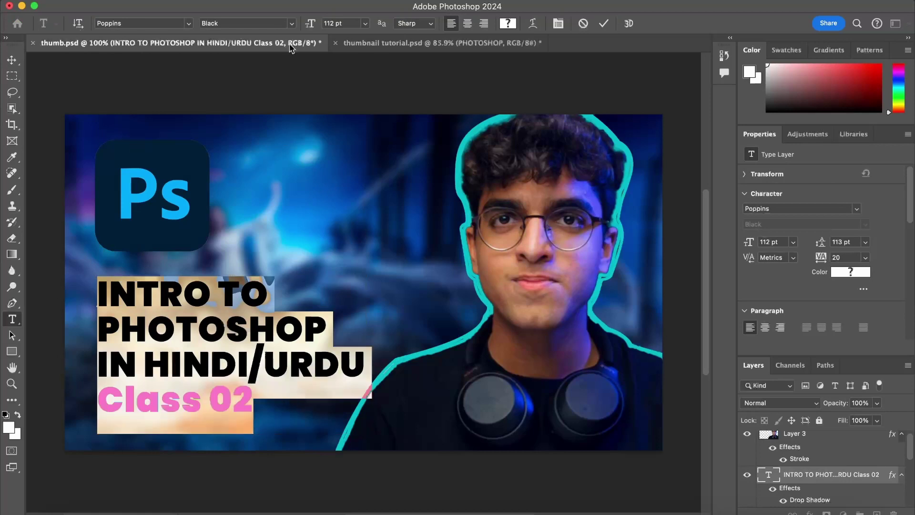
Replace PHOTOSHOP in thumbnail tutorial.psd with the copied title and nudge it slightly left.
{"action": "left_click", "coordinate": [372, 43]}
{"action": "double_click", "coordinate": [252, 314]}
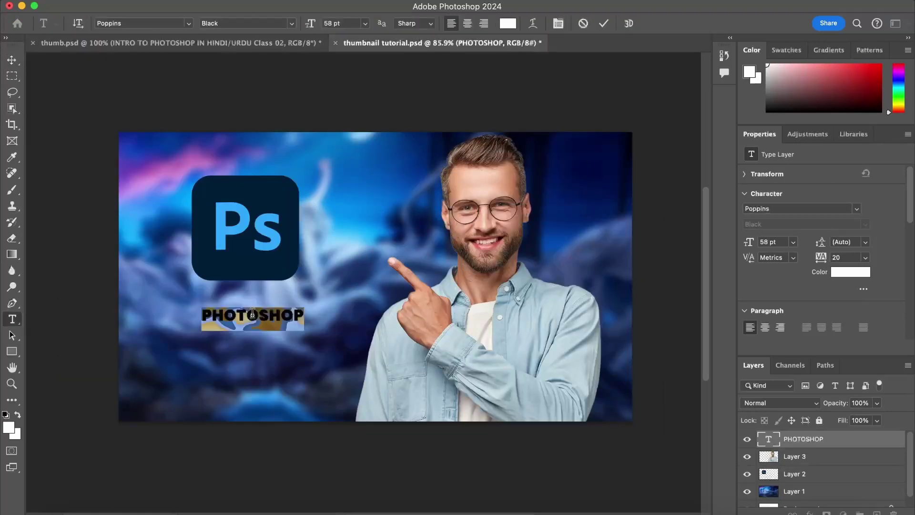
{"action": "key", "text": "ctrl+Return"}
{"action": "key", "text": "v"}
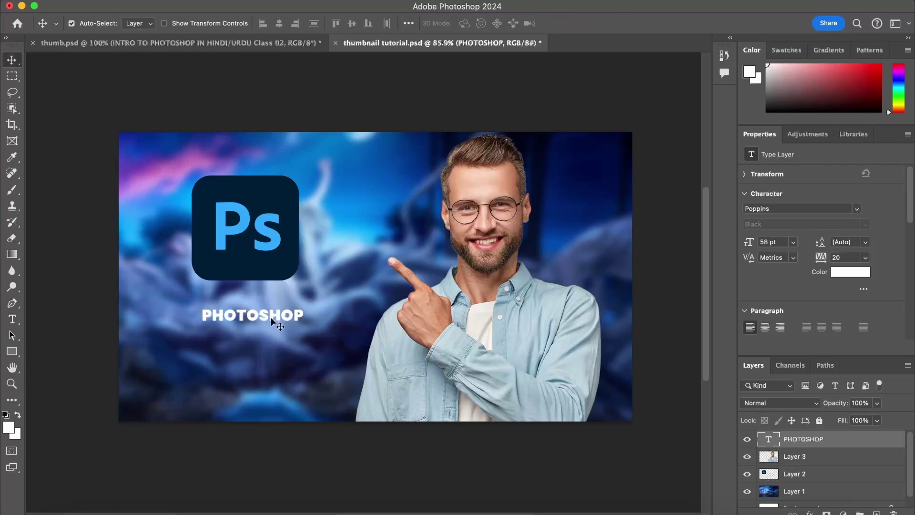
{"action": "double_click", "coordinate": [271, 316]}
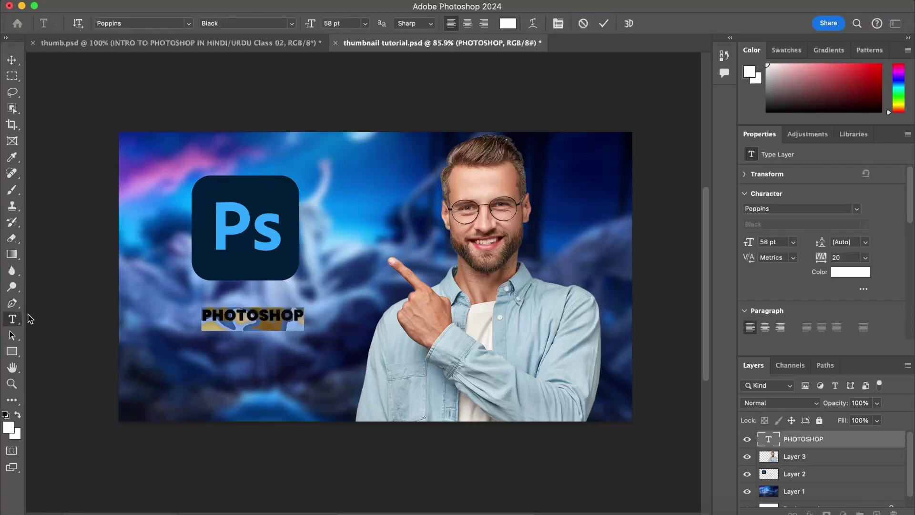
{"action": "key", "text": "ctrl+v"}
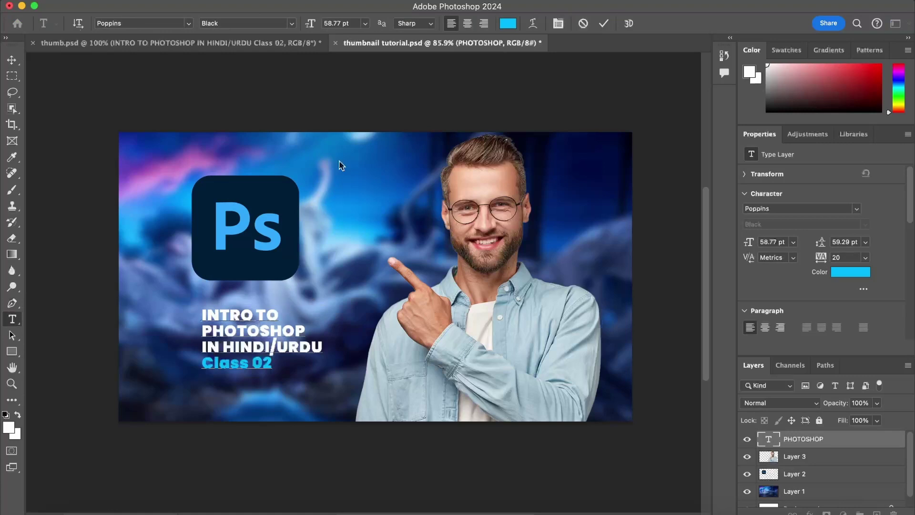
{"action": "key", "text": "ctrl+Return"}
{"action": "key", "text": "v"}
{"action": "left_click_drag", "start_coordinate": [240, 340], "coordinate": [226, 339]}
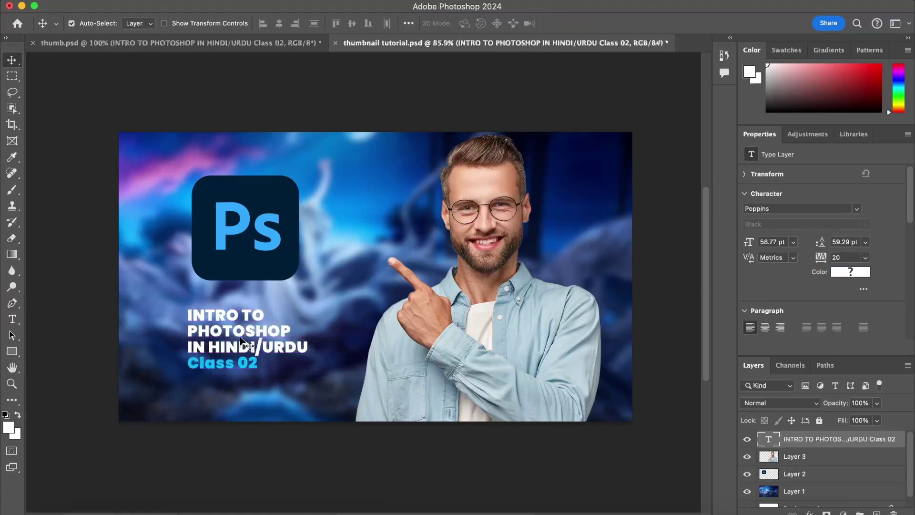
Try scaling the headline to about 144% with Free Transform, then cancel it.
{"action": "key", "text": "ctrl"}
{"action": "key", "text": "ctrl+t"}
{"action": "left_click_drag", "start_coordinate": [187, 307], "coordinate": [133, 275]}
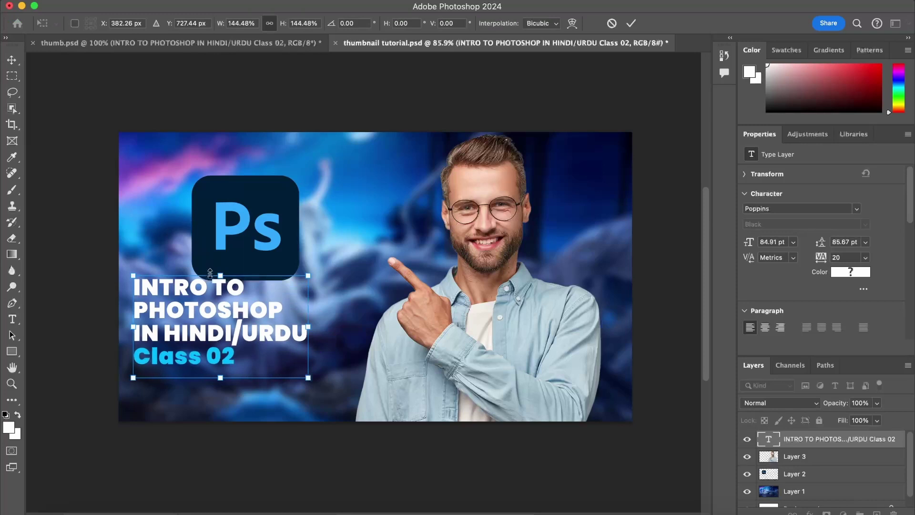
{"action": "key", "text": "ctrl+z"}
{"action": "key", "text": "Escape"}
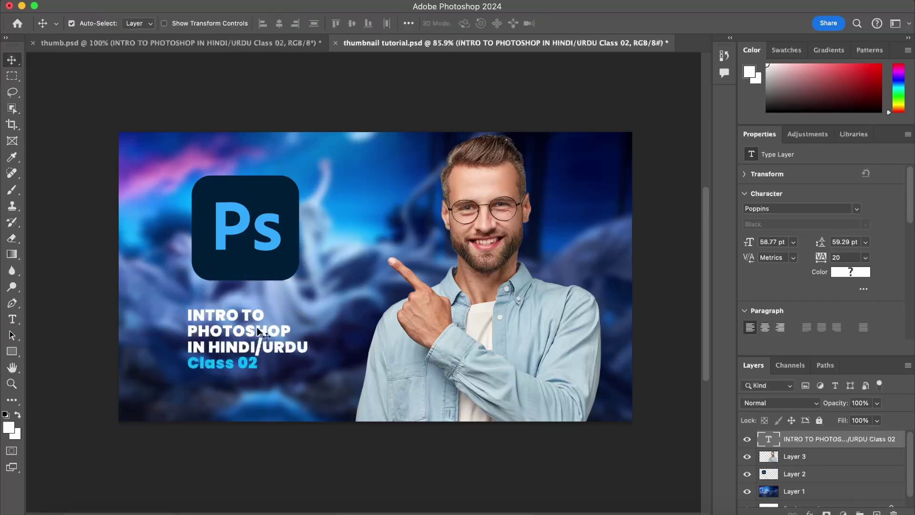
Set the headline font size to 126 pt and its leading to 130 pt.
{"action": "double_click", "coordinate": [251, 328]}
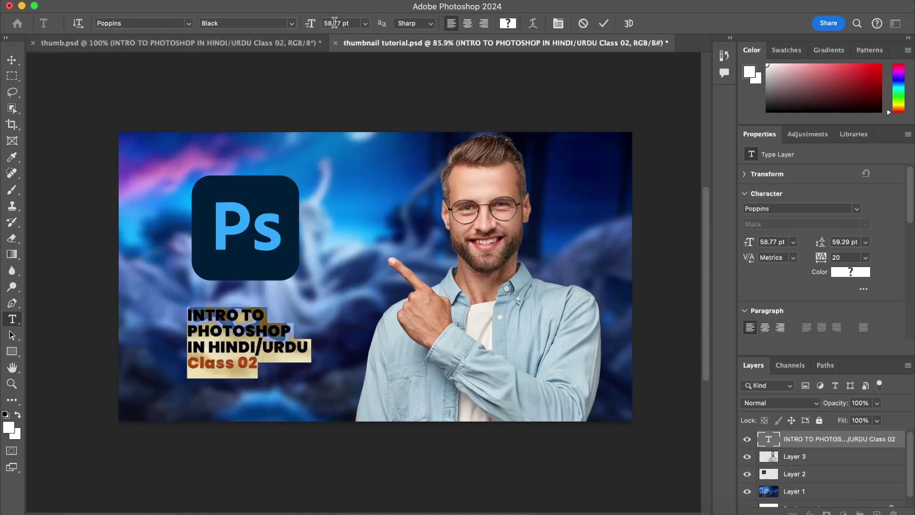
{"action": "left_click", "coordinate": [365, 24]}
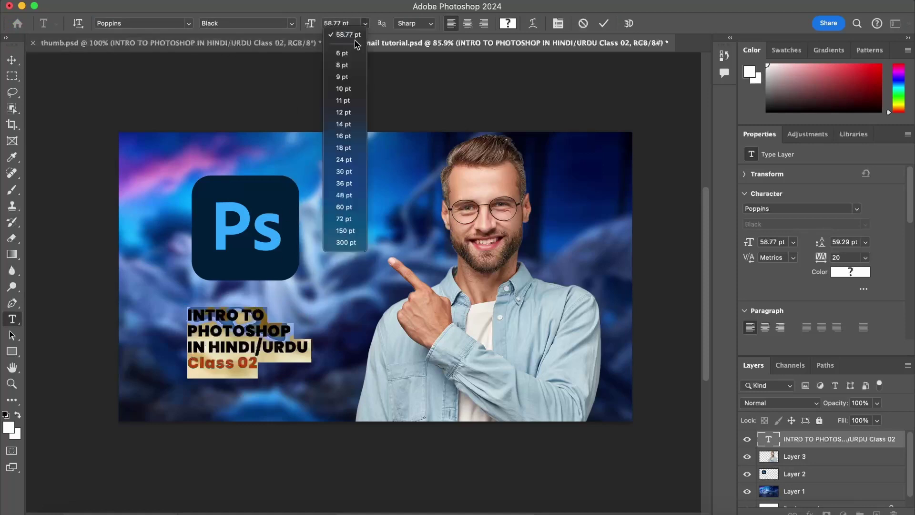
{"action": "left_click", "coordinate": [350, 230]}
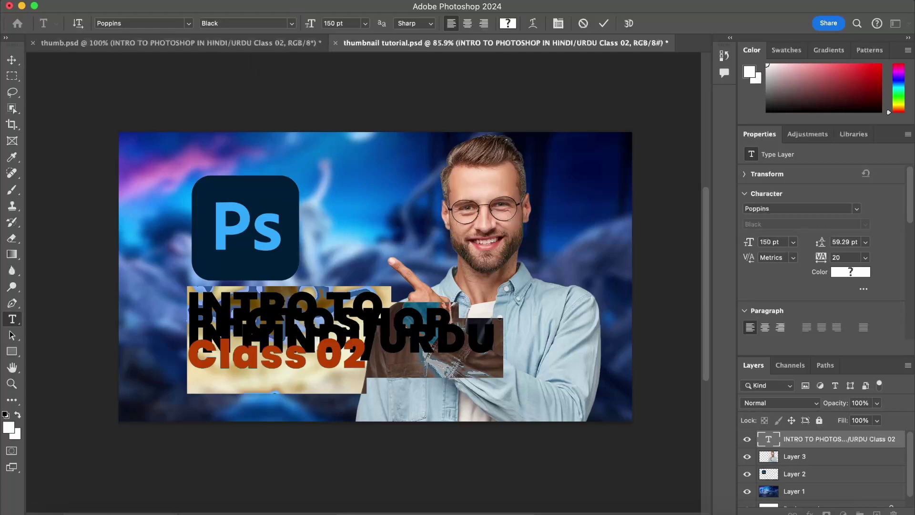
{"action": "mouse_move", "coordinate": [309, 26]}
{"action": "left_mouse_down"}
{"action": "mouse_move", "coordinate": [265, 31]}
{"action": "mouse_move", "coordinate": [294, 23]}
{"action": "left_mouse_up"}
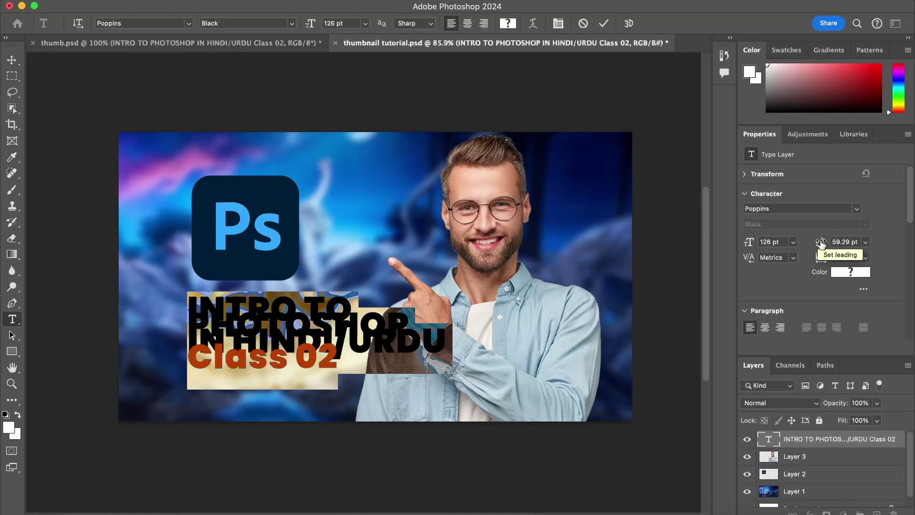
{"action": "mouse_move", "coordinate": [821, 243]}
{"action": "left_mouse_down"}
{"action": "mouse_move", "coordinate": [856, 239]}
{"action": "mouse_move", "coordinate": [835, 236]}
{"action": "left_mouse_up"}
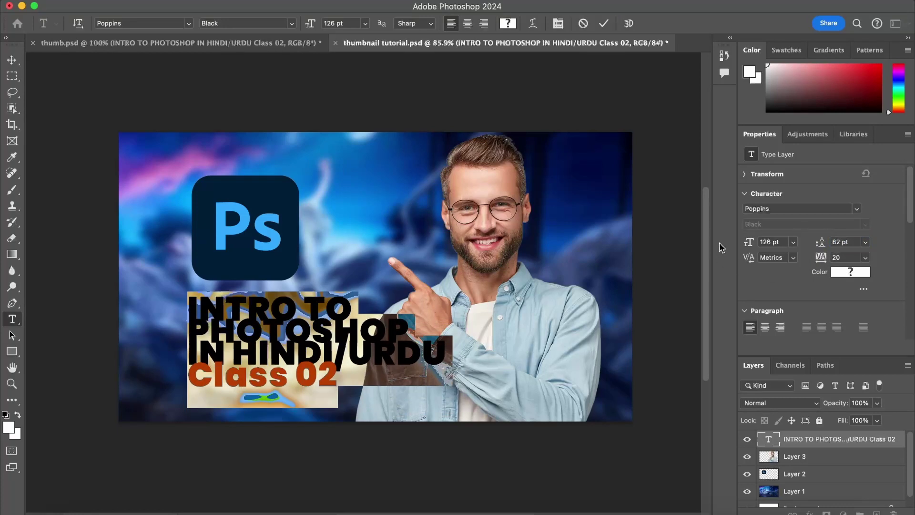
{"action": "left_click", "coordinate": [864, 243]}
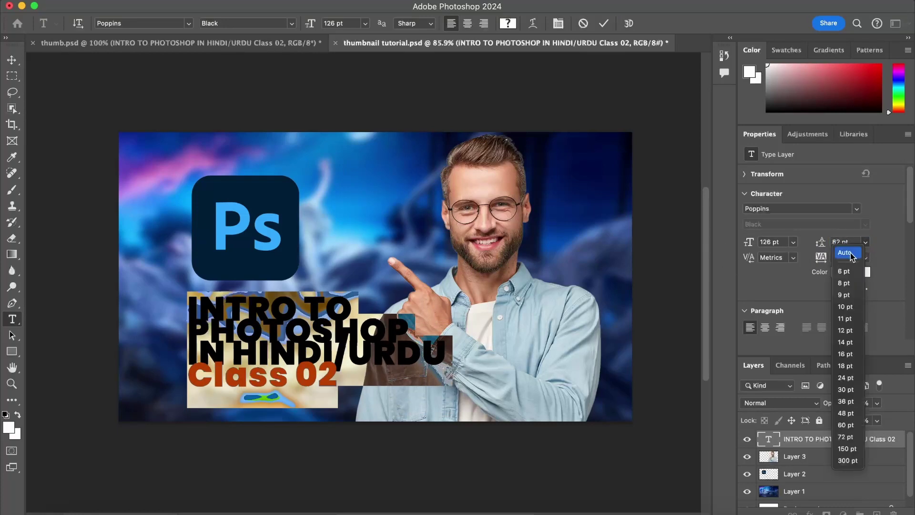
{"action": "left_click", "coordinate": [853, 256]}
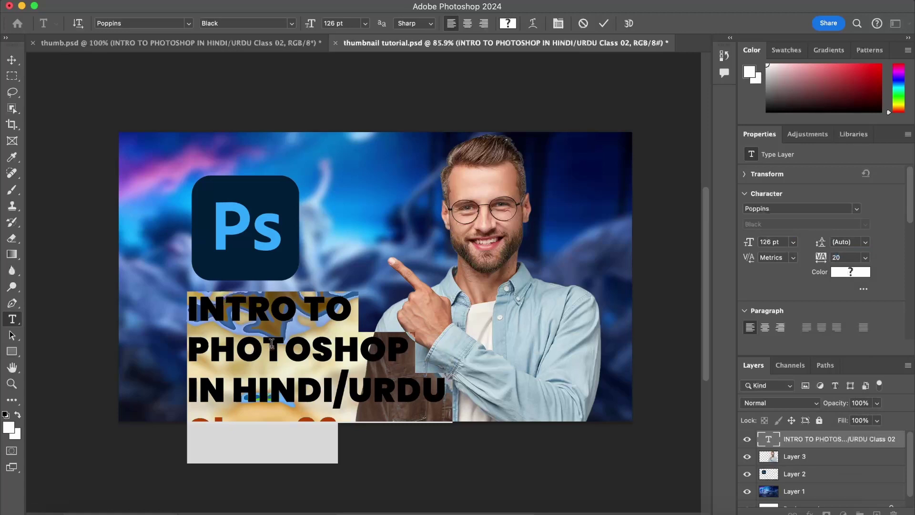
{"action": "left_click_drag", "start_coordinate": [828, 245], "coordinate": [808, 247]}
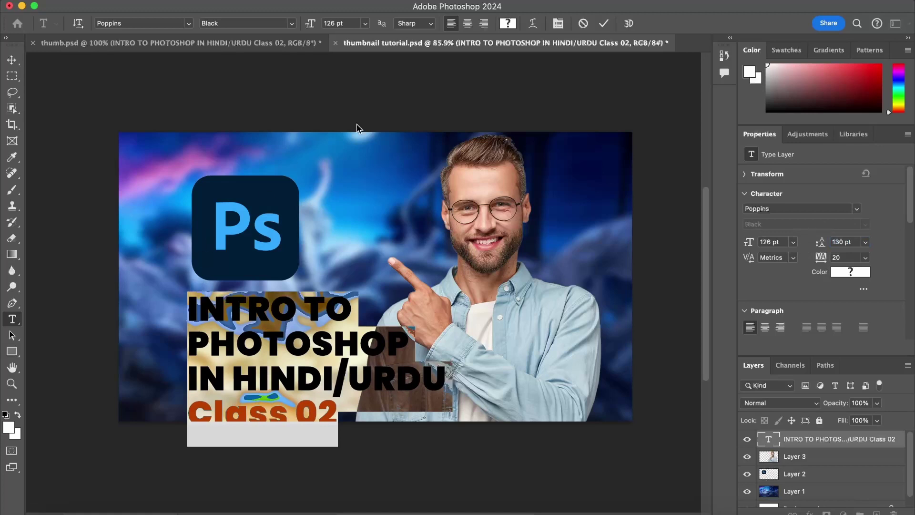
Commit the text edits and move the headline up and to the left.
{"action": "key", "text": "Escape"}
{"action": "key", "text": "v"}
{"action": "left_click_drag", "start_coordinate": [250, 384], "coordinate": [227, 351]}
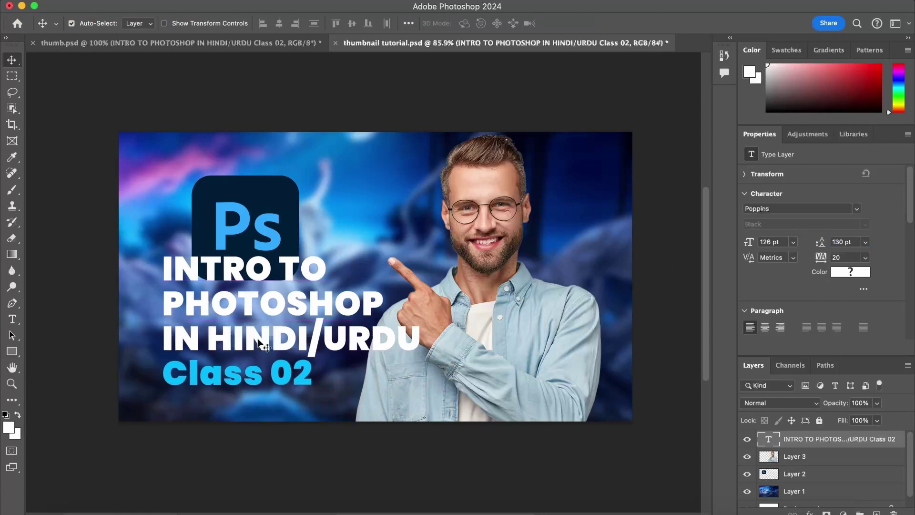
Scale the headline down in two passes to 105.83 pt, moving the Ps logo up-left.
{"action": "left_click_drag", "start_coordinate": [227, 351], "coordinate": [261, 338]}
{"action": "key", "text": "ctrl+t"}
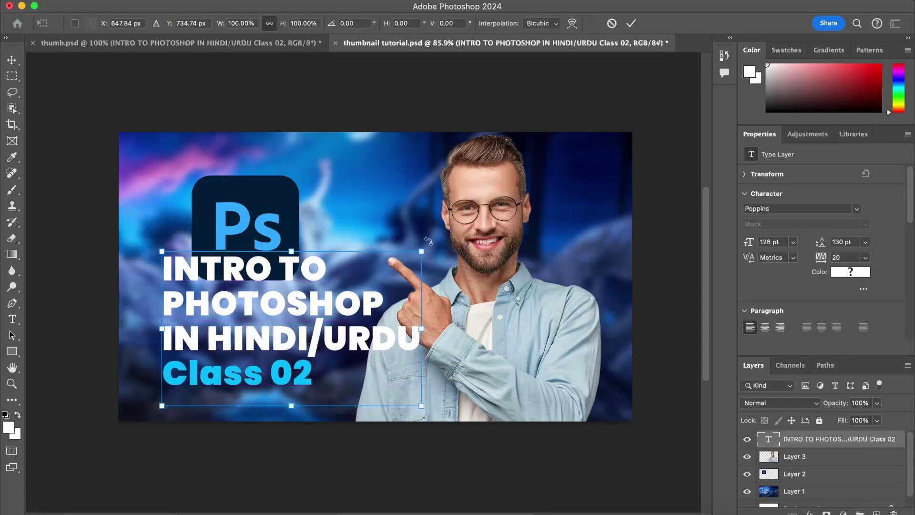
{"action": "left_click_drag", "start_coordinate": [421, 248], "coordinate": [392, 268]}
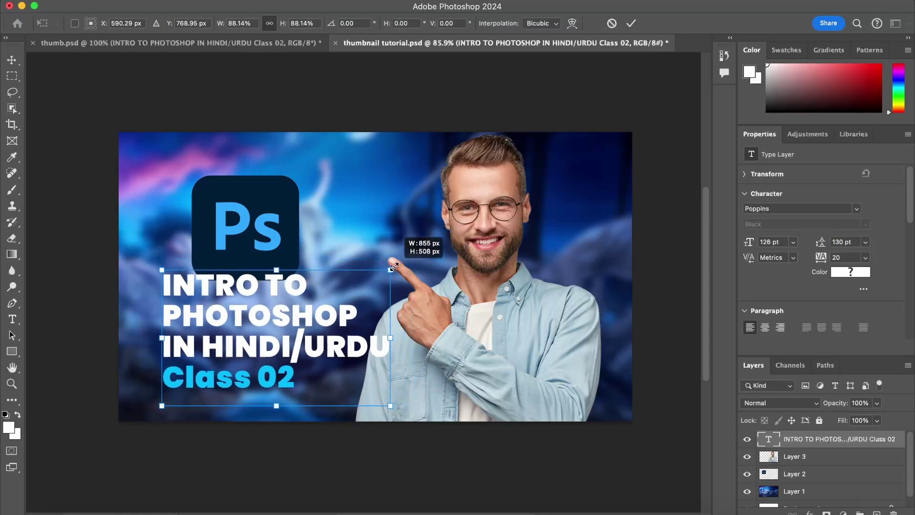
{"action": "key", "text": "Return"}
{"action": "left_click_drag", "start_coordinate": [237, 231], "coordinate": [209, 207]}
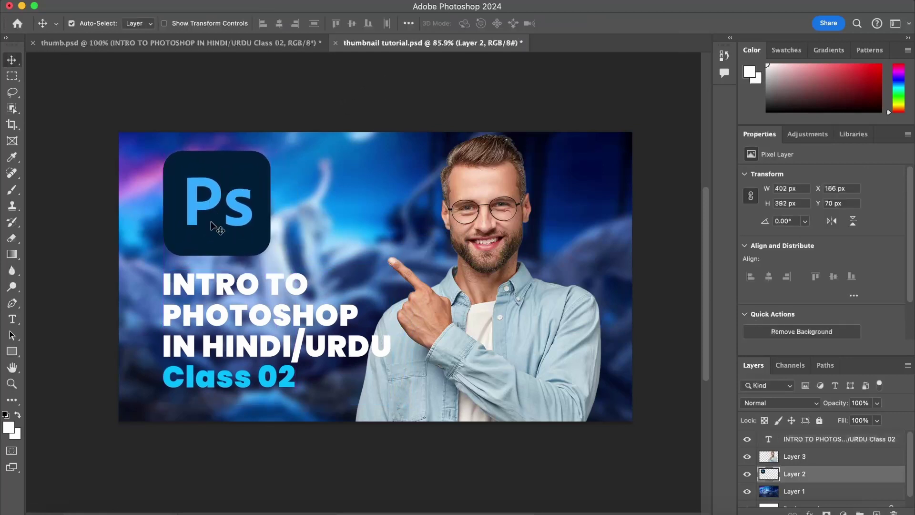
{"action": "left_click", "coordinate": [238, 312]}
{"action": "key", "text": "ctrl+t"}
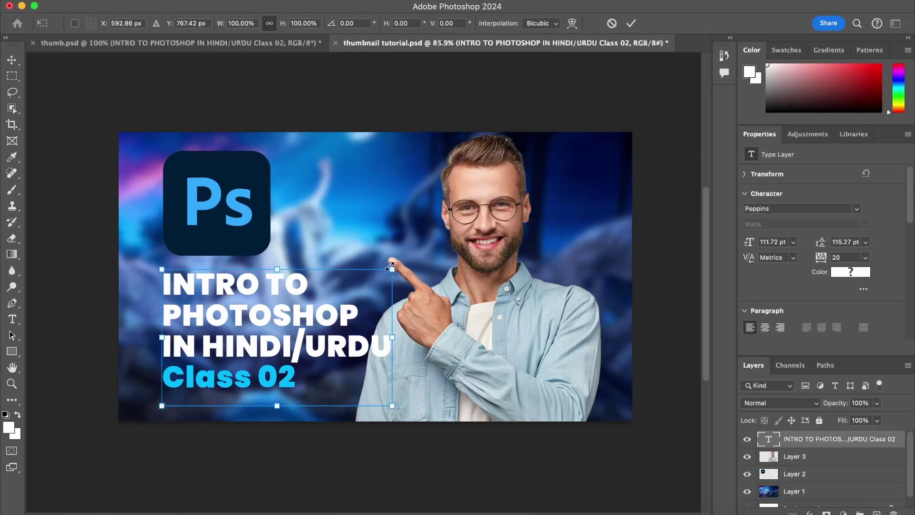
{"action": "left_click_drag", "start_coordinate": [390, 265], "coordinate": [382, 275]}
{"action": "key", "text": "Return"}
Shrink the Ps logo to 365 × 356 px and move it down.
{"action": "left_click", "coordinate": [241, 209]}
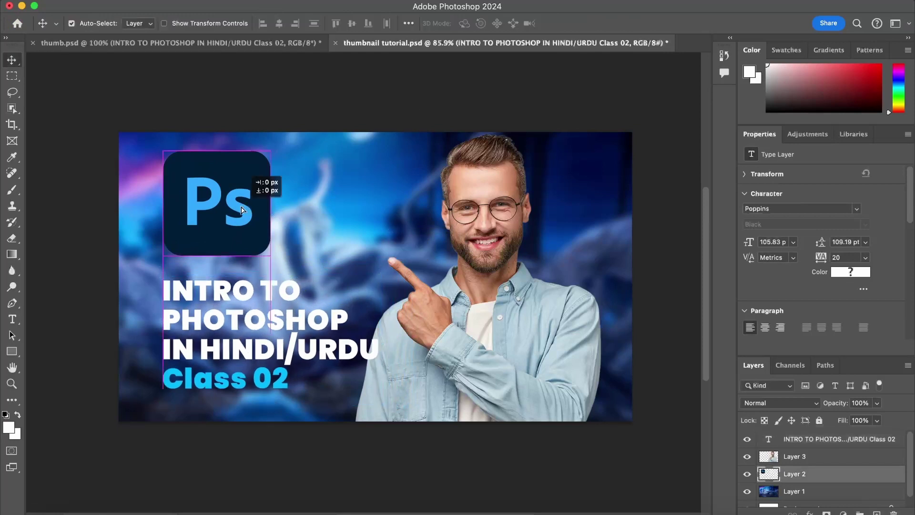
{"action": "key", "text": "ctrl+t"}
{"action": "left_click_drag", "start_coordinate": [270, 255], "coordinate": [259, 246]}
{"action": "key", "text": "Return"}
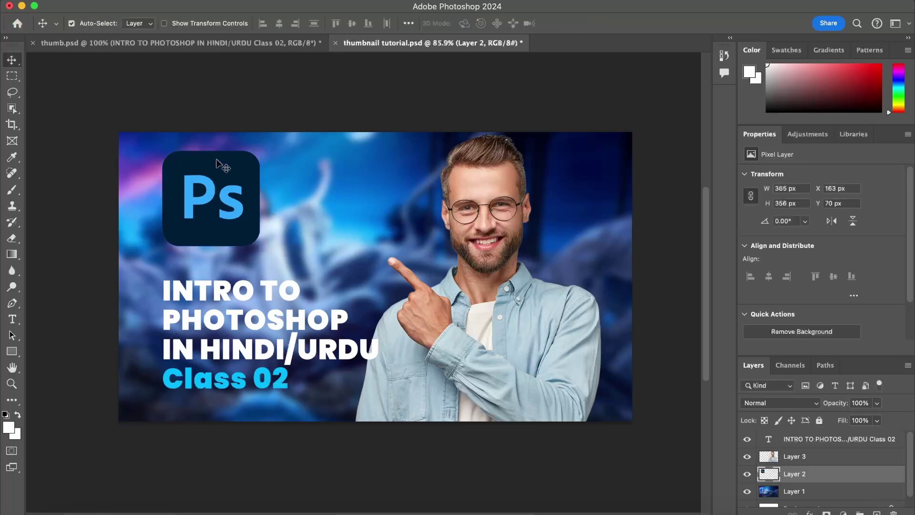
{"action": "left_click_drag", "start_coordinate": [213, 188], "coordinate": [213, 204]}
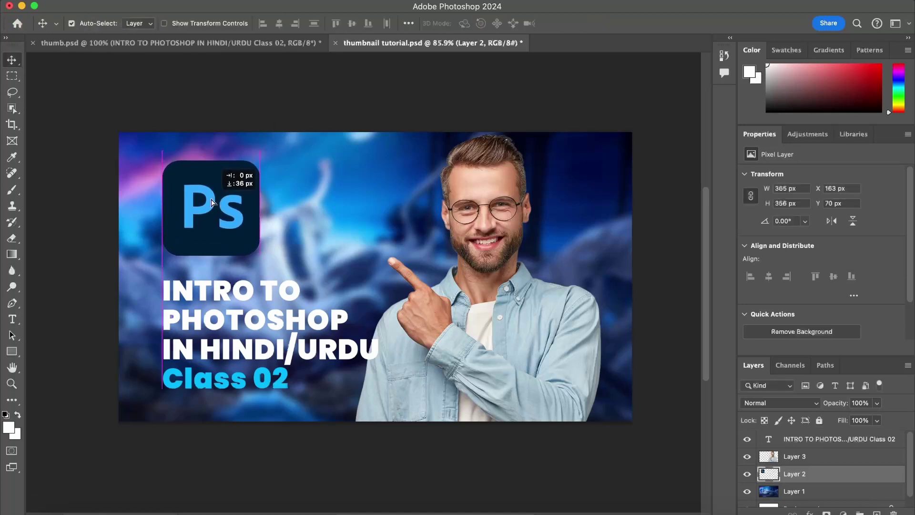
Shift the logo and headline together slightly right, then move the pointing man right.
{"action": "left_click", "coordinate": [205, 286], "text": "shift"}
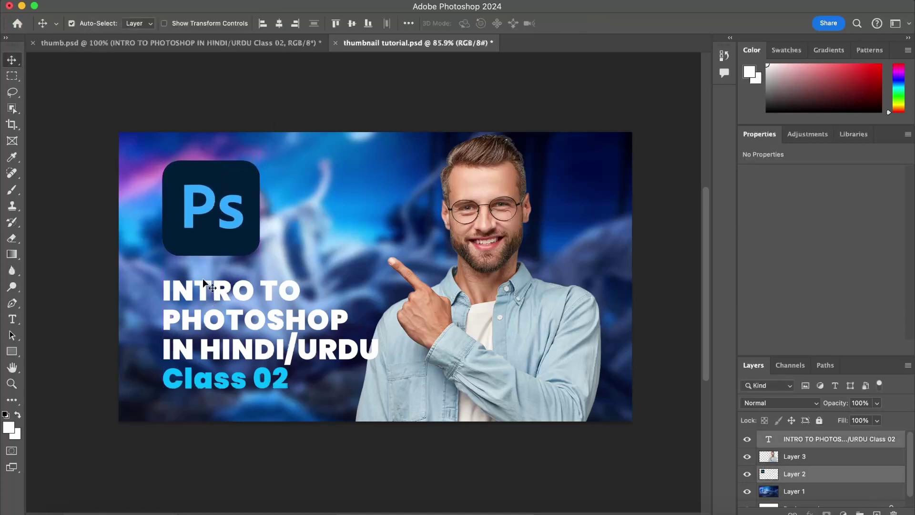
{"action": "left_click_drag", "start_coordinate": [208, 218], "coordinate": [211, 220]}
{"action": "left_click", "coordinate": [501, 260]}
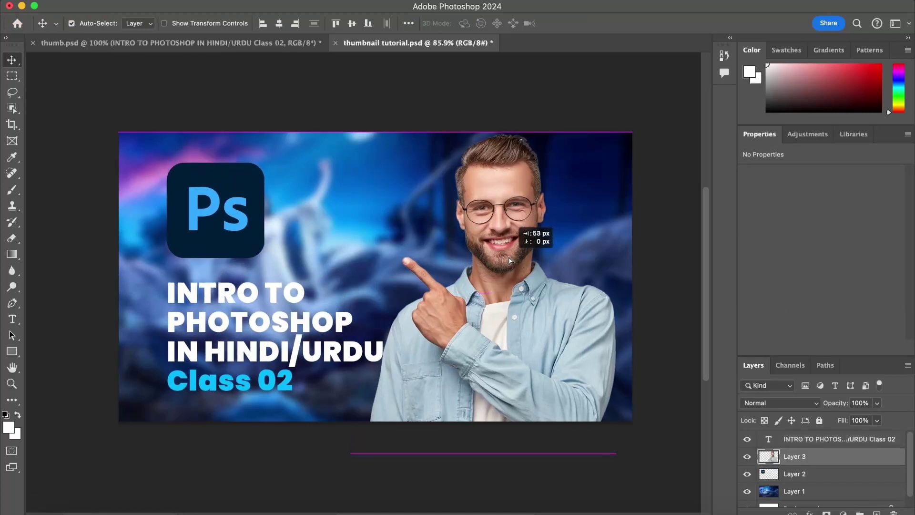
{"action": "left_click_drag", "start_coordinate": [502, 260], "coordinate": [521, 260]}
{"action": "scroll", "coordinate": [406, 229], "scroll_direction": "down", "scroll_amount": 3}
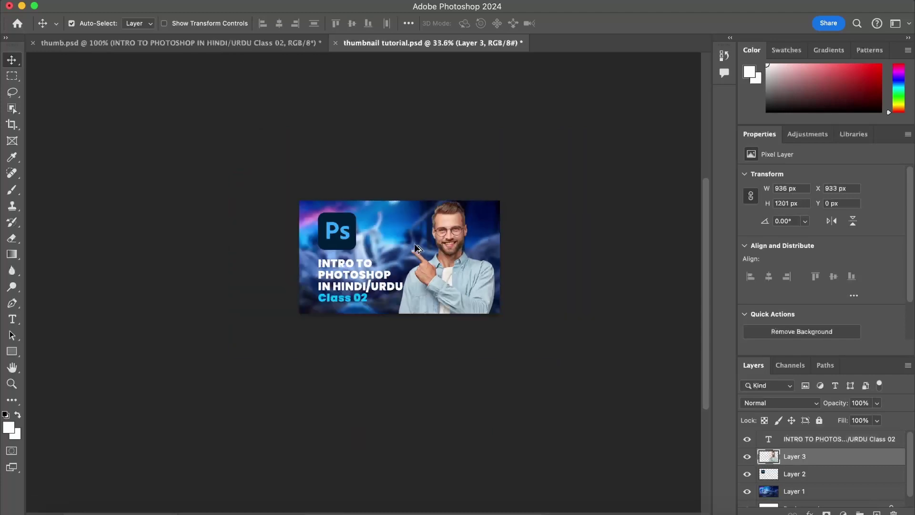
{"action": "scroll", "coordinate": [415, 250], "scroll_direction": "up", "scroll_amount": 6}
{"action": "scroll", "coordinate": [410, 257], "scroll_direction": "down", "scroll_amount": 8}
{"action": "scroll", "coordinate": [411, 261], "scroll_direction": "up", "scroll_amount": 2}
{"action": "scroll", "coordinate": [411, 265], "scroll_direction": "up", "scroll_amount": 3}
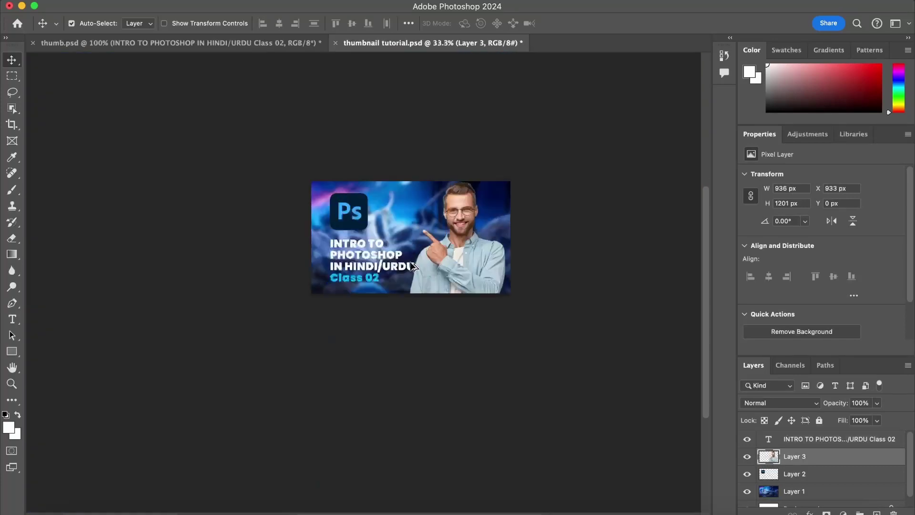
{"action": "scroll", "coordinate": [411, 265], "scroll_direction": "up", "scroll_amount": 3}
{"action": "left_click", "coordinate": [222, 43]}
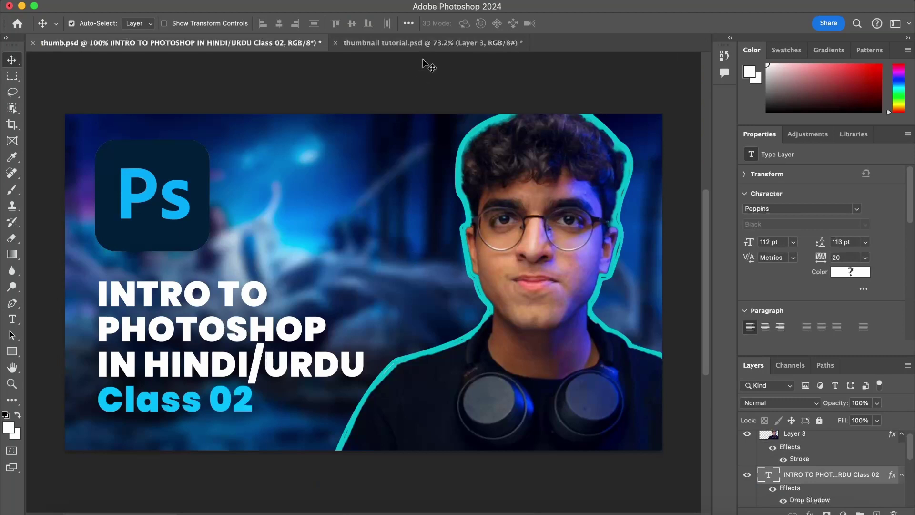
{"action": "left_click", "coordinate": [402, 43]}
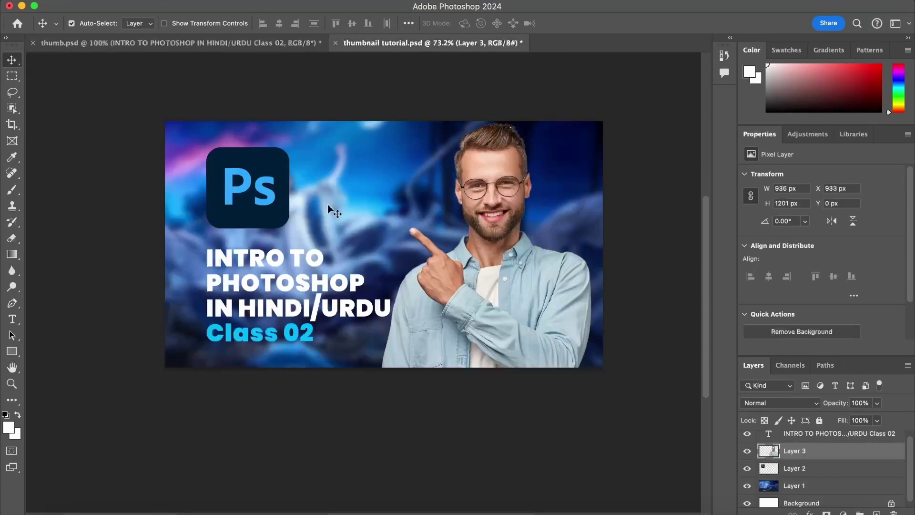